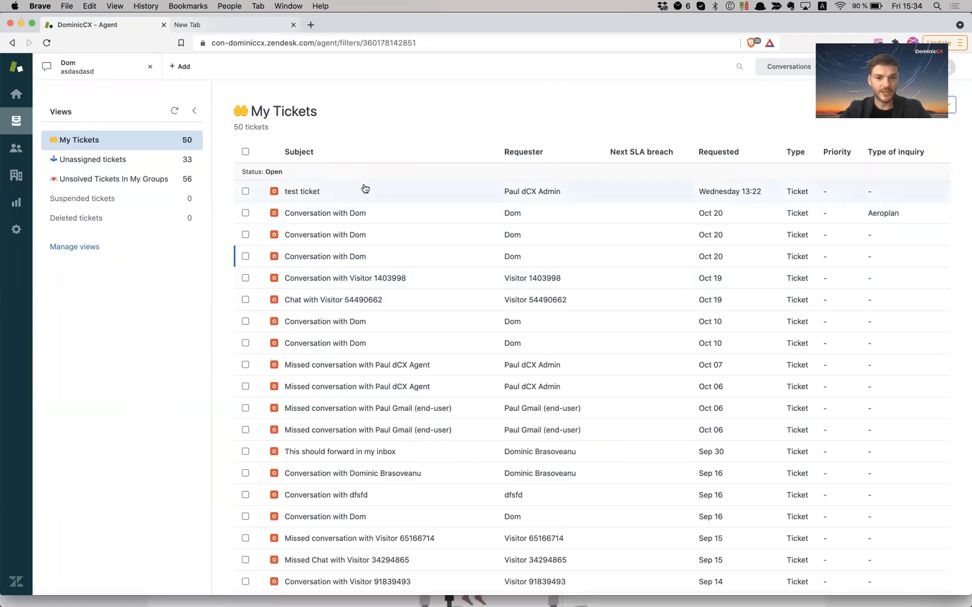
- Open one of the Oct 20 conversation tickets from My Tickets and switch its reply channel to Email
{"action": "mouse_move", "coordinate": [372, 196]}
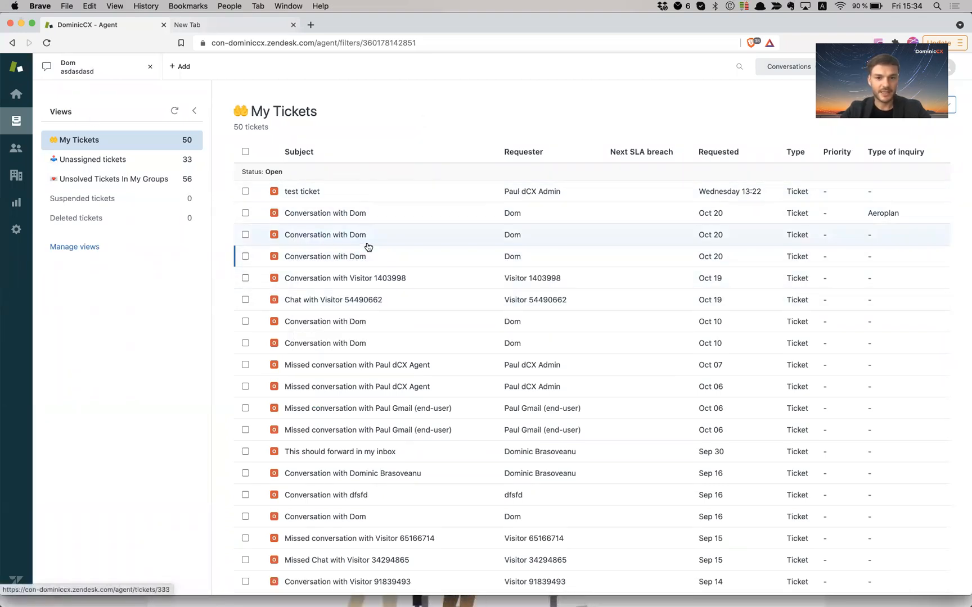
{"action": "left_click", "coordinate": [367, 246]}
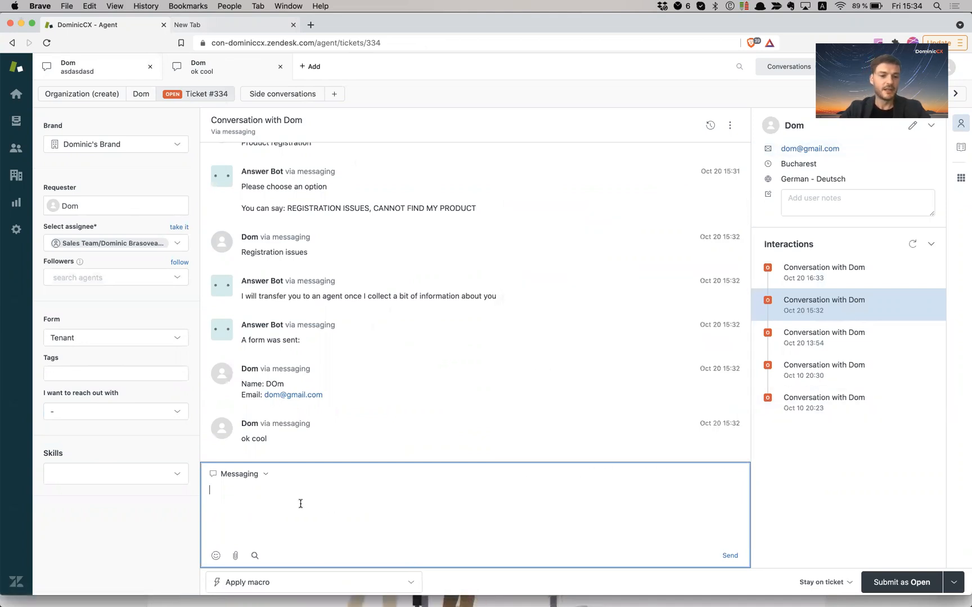
{"action": "left_click", "coordinate": [247, 474]}
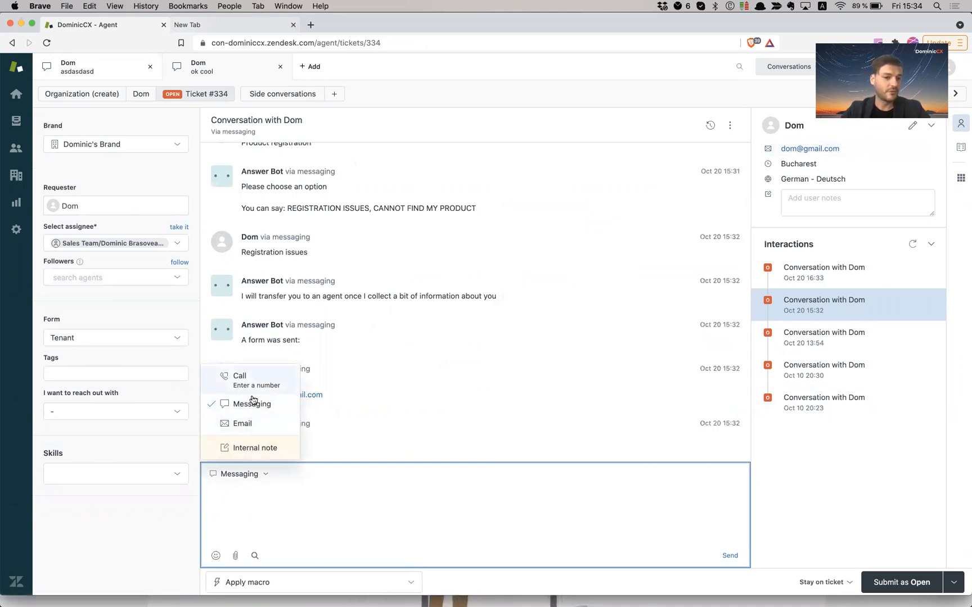
{"action": "left_click", "coordinate": [255, 425]}
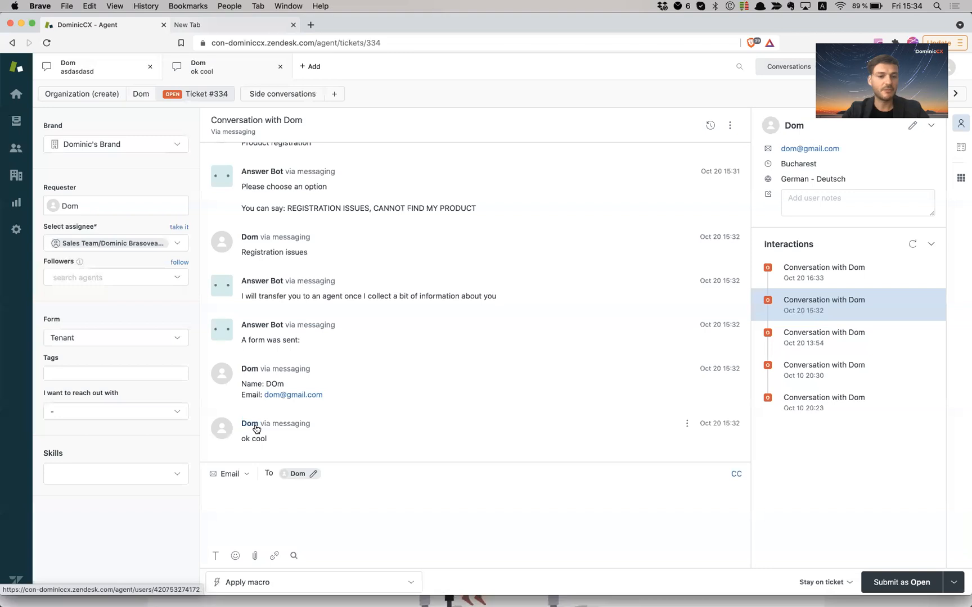
{"action": "left_click", "coordinate": [234, 474]}
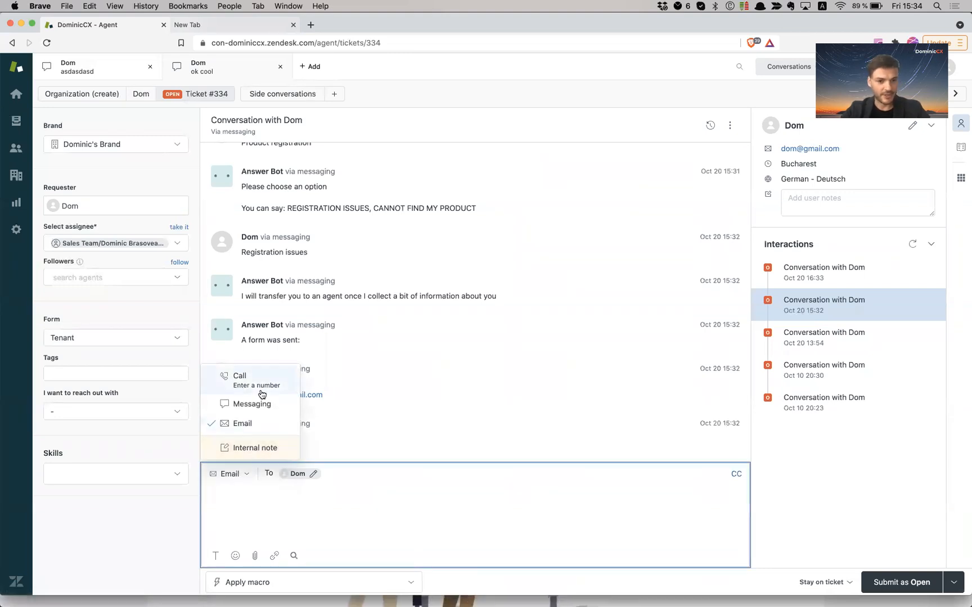
{"action": "left_click", "coordinate": [255, 432]}
{"action": "left_click", "coordinate": [342, 511]}
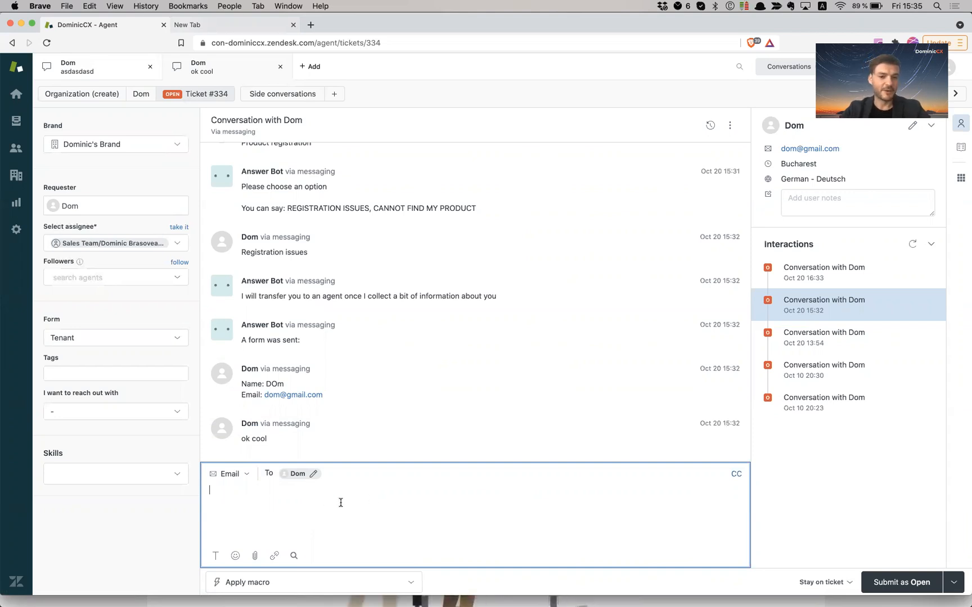
- Browse the macros available on the ticket and preview "Assign Ticket to Another Group" without applying it
{"action": "left_click", "coordinate": [299, 590]}
{"action": "scroll", "coordinate": [336, 490], "scroll_direction": "down", "scroll_amount": 5}
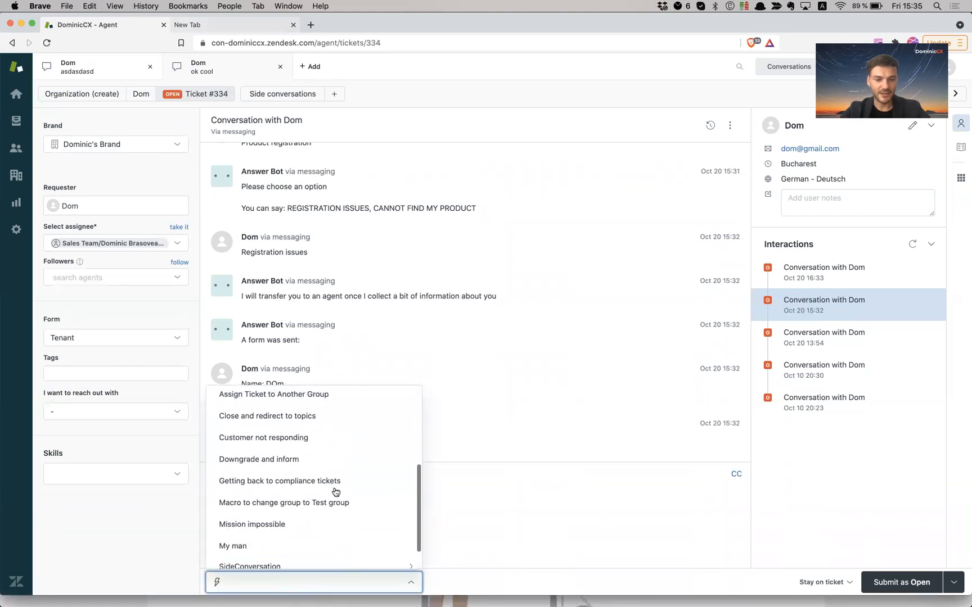
{"action": "scroll", "coordinate": [307, 496], "scroll_direction": "up", "scroll_amount": 1}
{"action": "scroll", "coordinate": [306, 496], "scroll_direction": "down", "scroll_amount": 2}
{"action": "scroll", "coordinate": [307, 495], "scroll_direction": "up", "scroll_amount": 5}
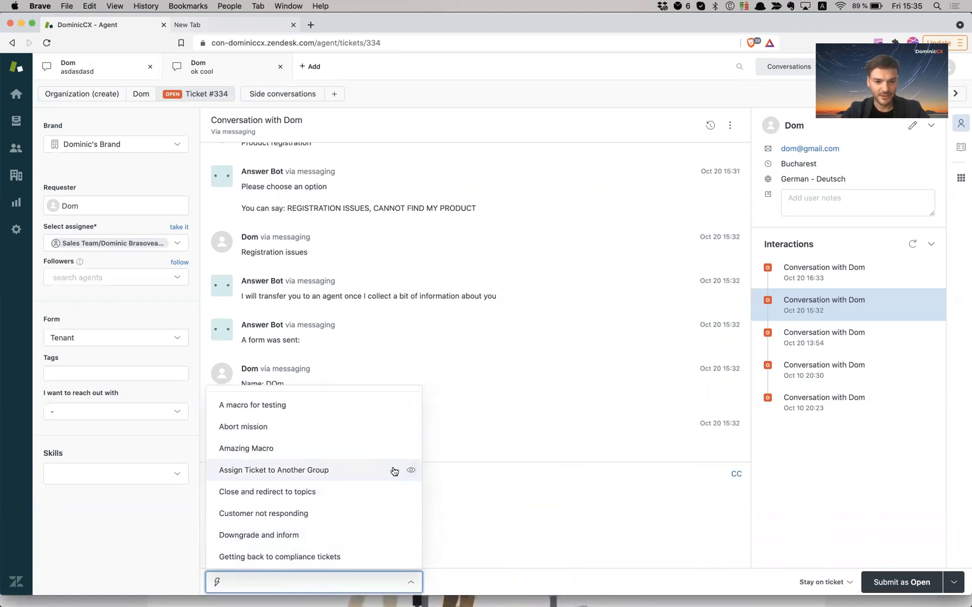
{"action": "left_click", "coordinate": [412, 471]}
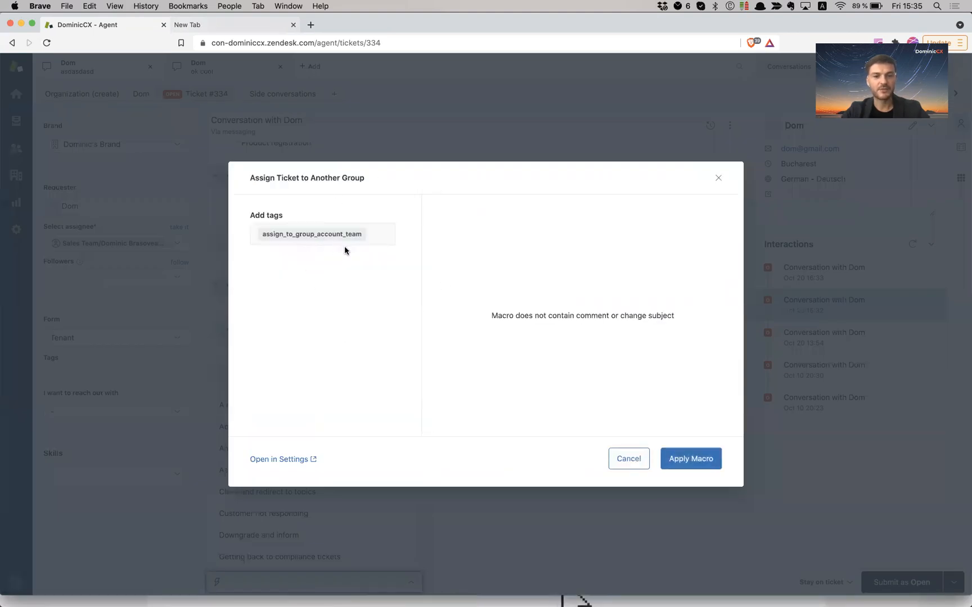
{"action": "left_click", "coordinate": [636, 462]}
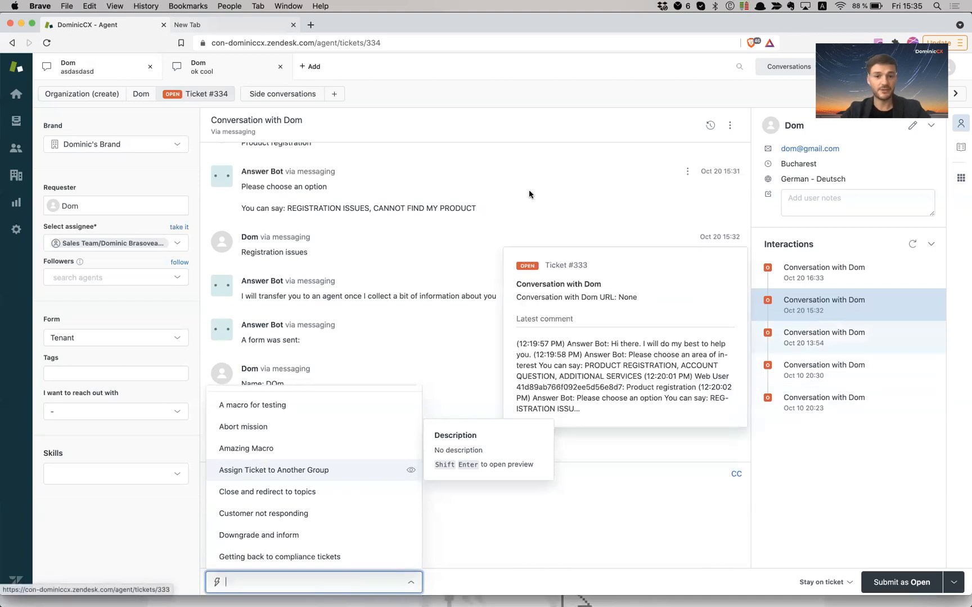
- Go to the Macros management page in the admin settings and start a new macro
{"action": "left_click", "coordinate": [16, 232]}
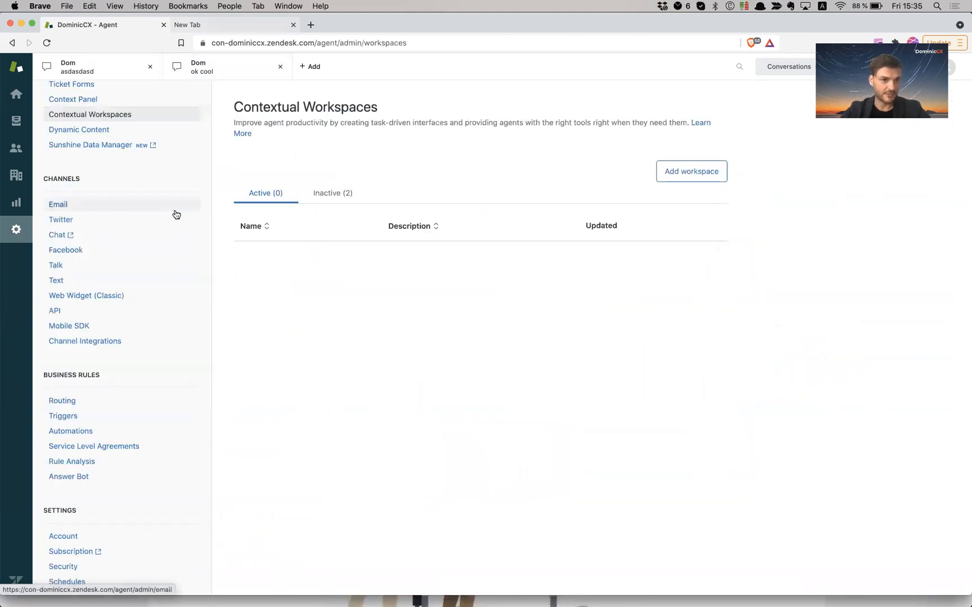
{"action": "scroll", "coordinate": [176, 214], "scroll_direction": "up", "scroll_amount": 5}
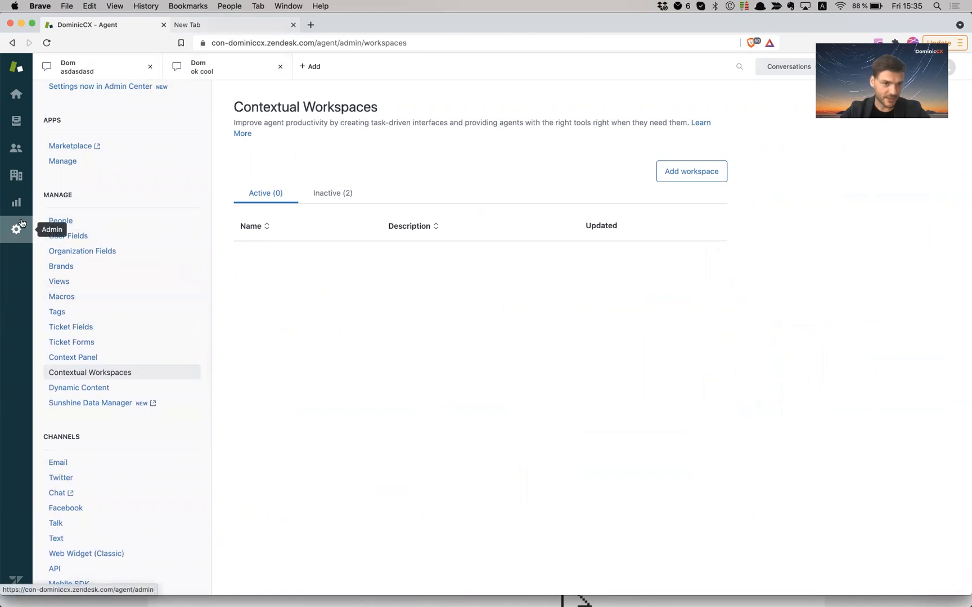
{"action": "left_click", "coordinate": [61, 299]}
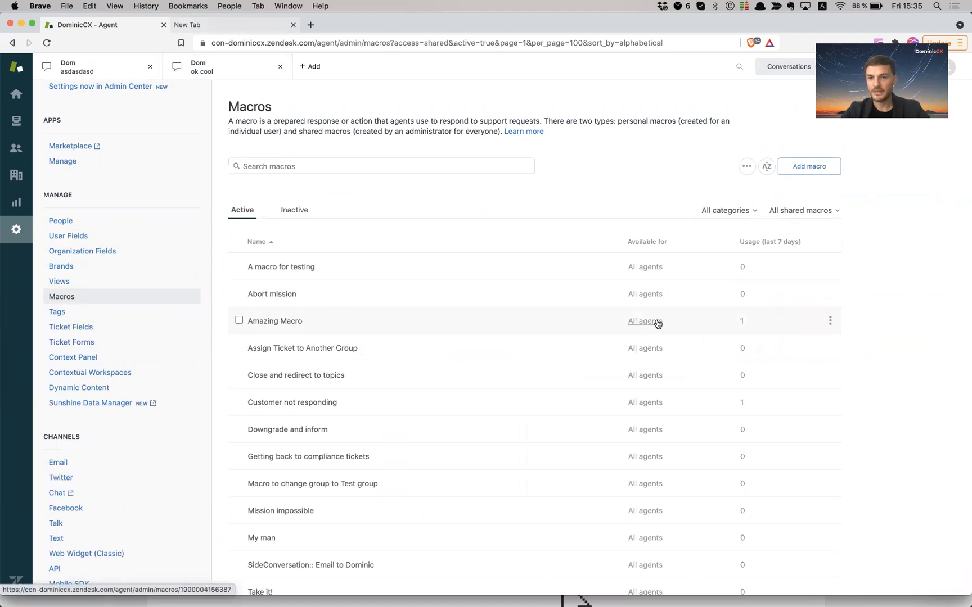
{"action": "left_click", "coordinate": [825, 172]}
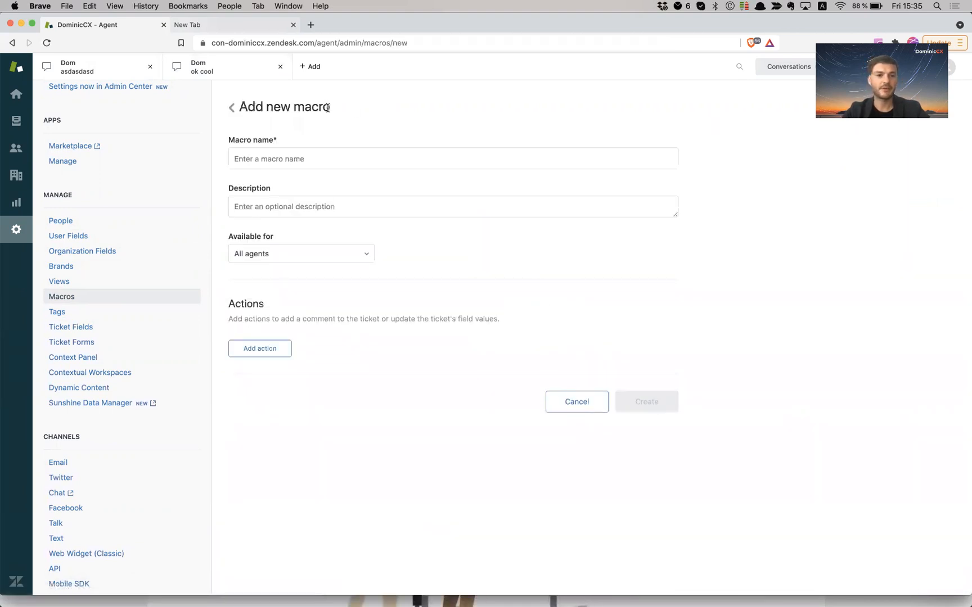
- Begin the new macro's name with the category prefix "Billing::"
{"action": "left_click", "coordinate": [298, 160]}
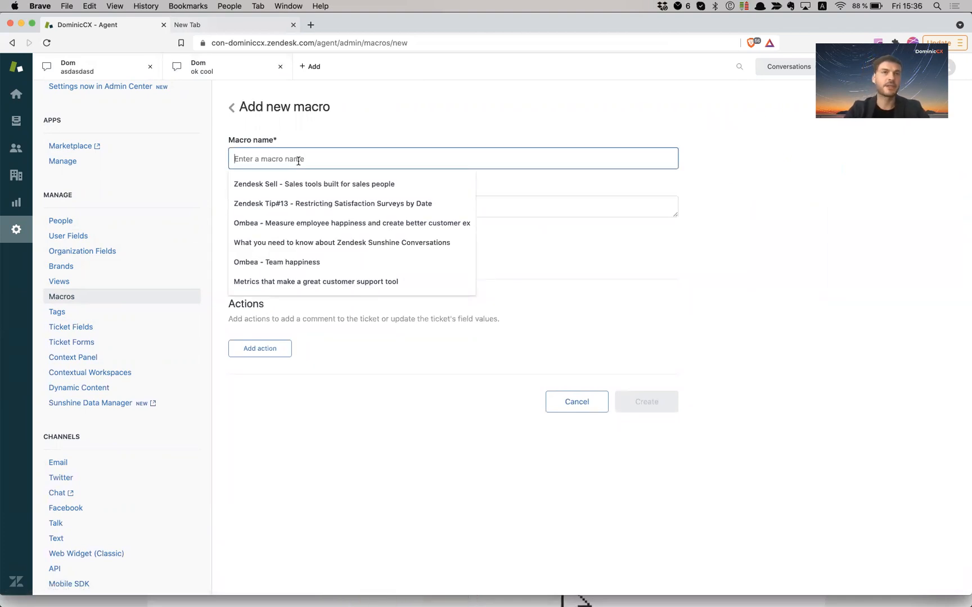
{"action": "left_click", "coordinate": [730, 213]}
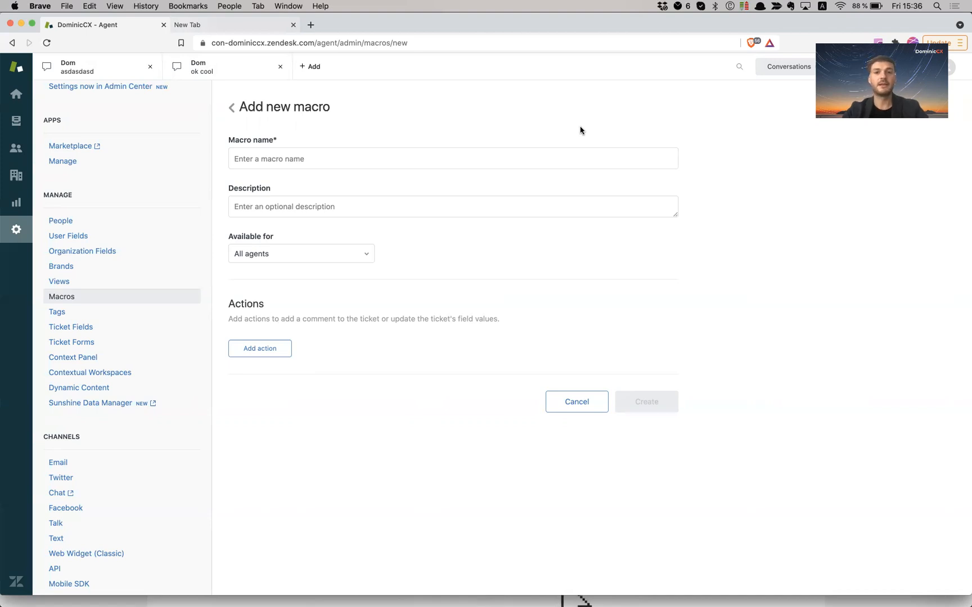
{"action": "left_click", "coordinate": [359, 155]}
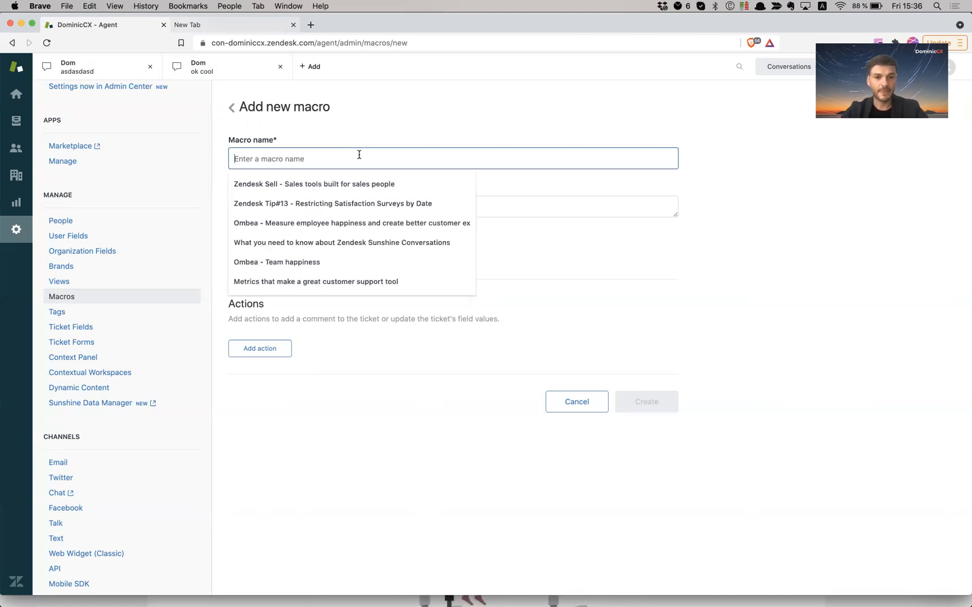
{"action": "type", "text": "Buil"}
{"action": "key", "text": "BackSpace"}
{"action": "key", "text": "BackSpace"}
{"action": "key", "text": "BackSpace"}
{"action": "type", "text": "ill"}
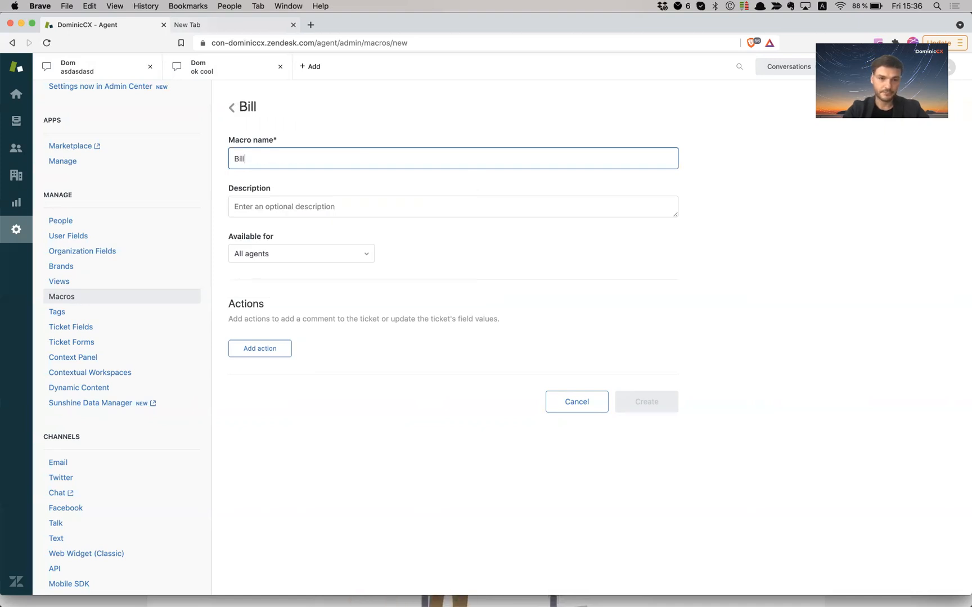
{"action": "type", "text": "ing::"}
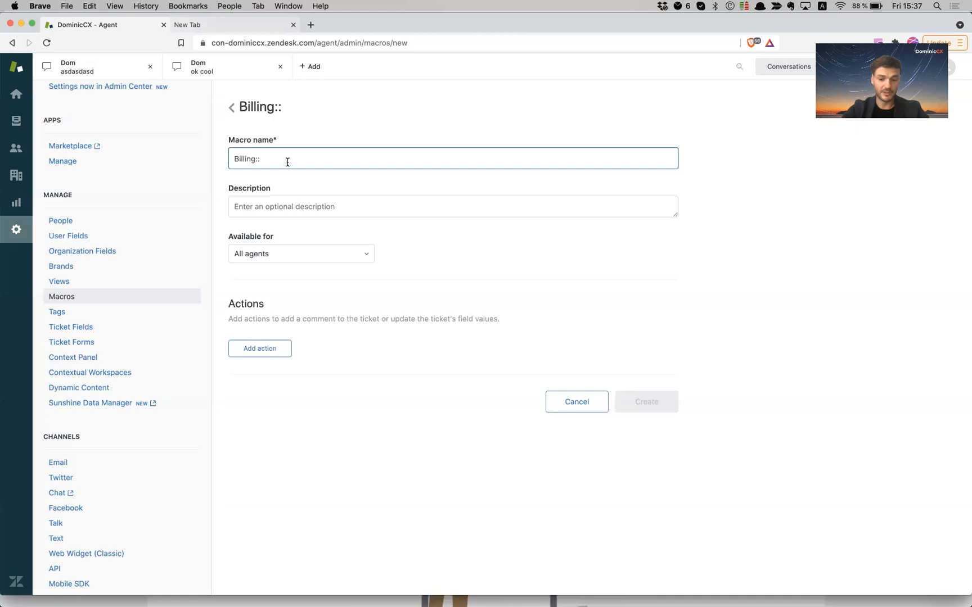
{"action": "type", "text": "Invoice::"}
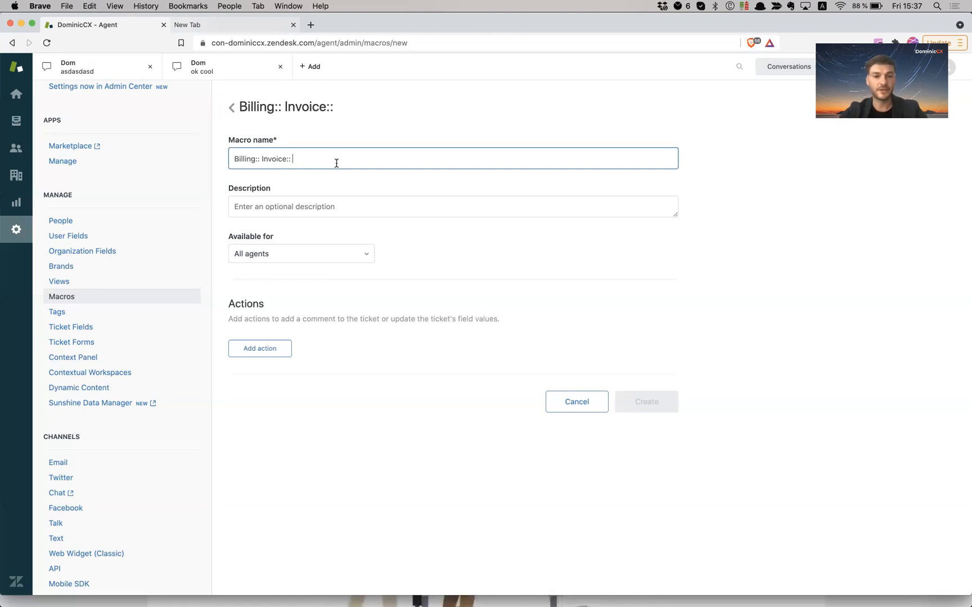
{"action": "left_click_drag", "start_coordinate": [336, 163], "coordinate": [261, 160]}
{"action": "key", "text": "BackSpace"}
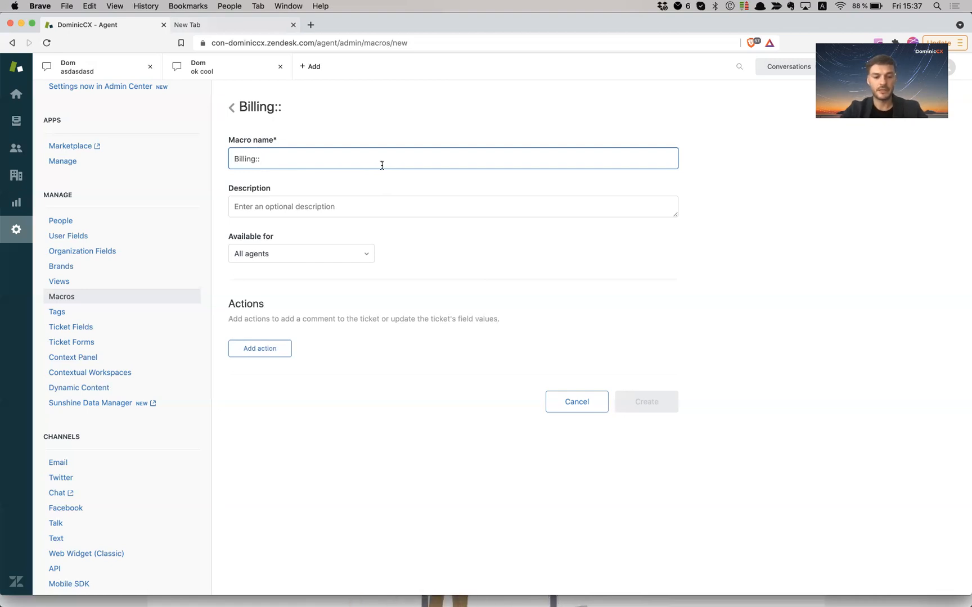
- Complete the macro name as "Billing:: Ask customer for more information" and make it available for All agents, leaving the description empty
{"action": "type", "text": "Ask customer"}
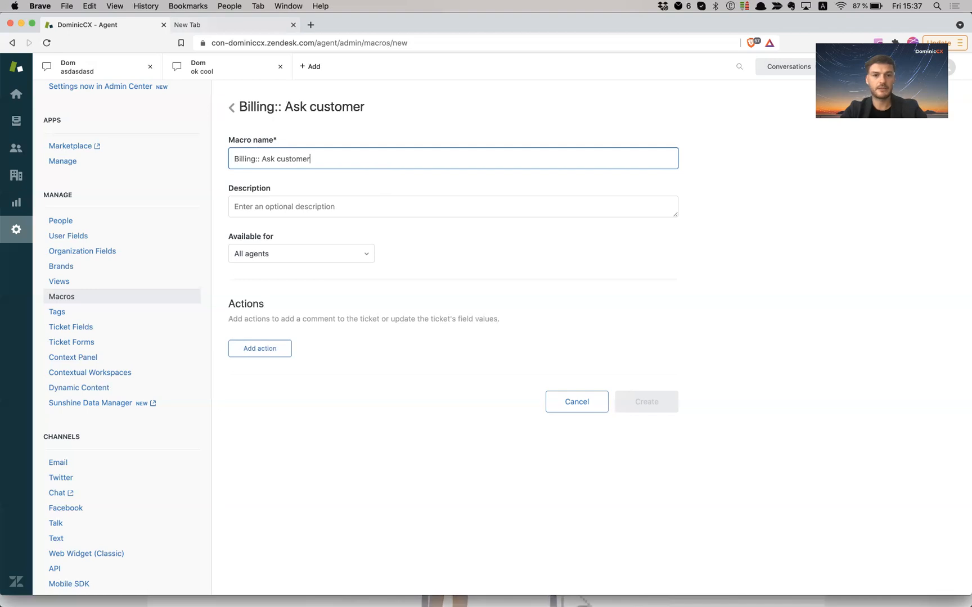
{"action": "type", "text": " for more information"}
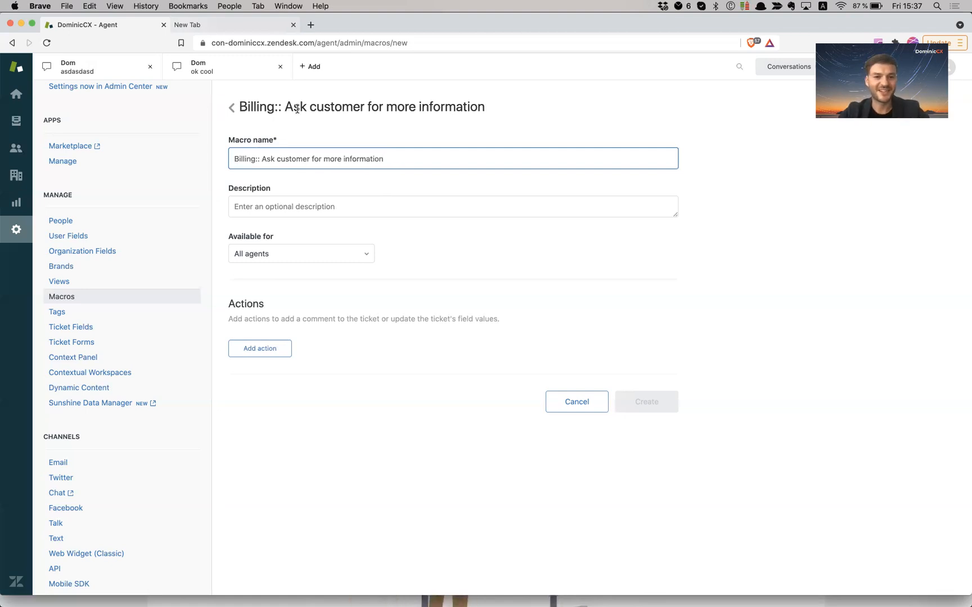
{"action": "left_click", "coordinate": [310, 201]}
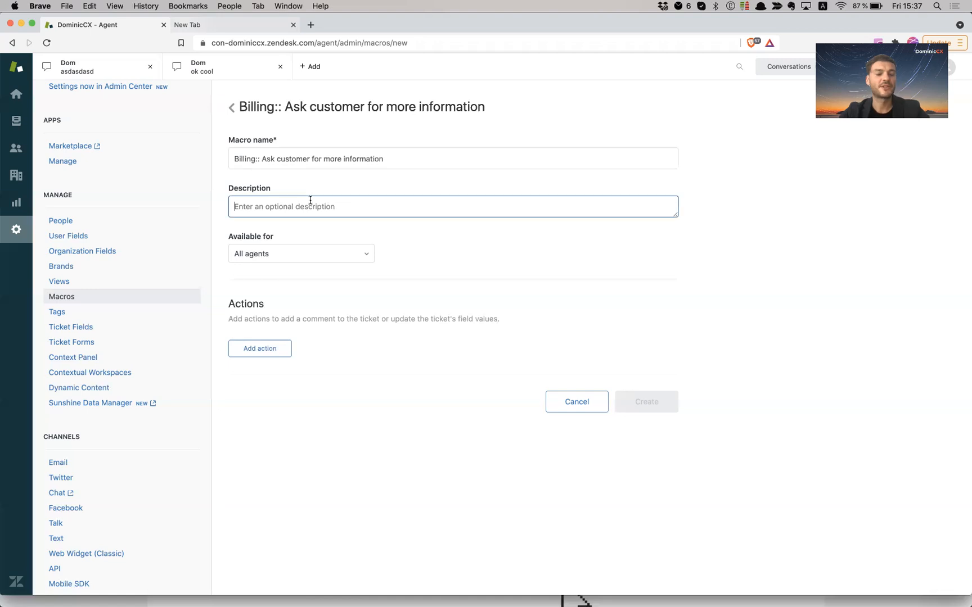
{"action": "left_click", "coordinate": [283, 253]}
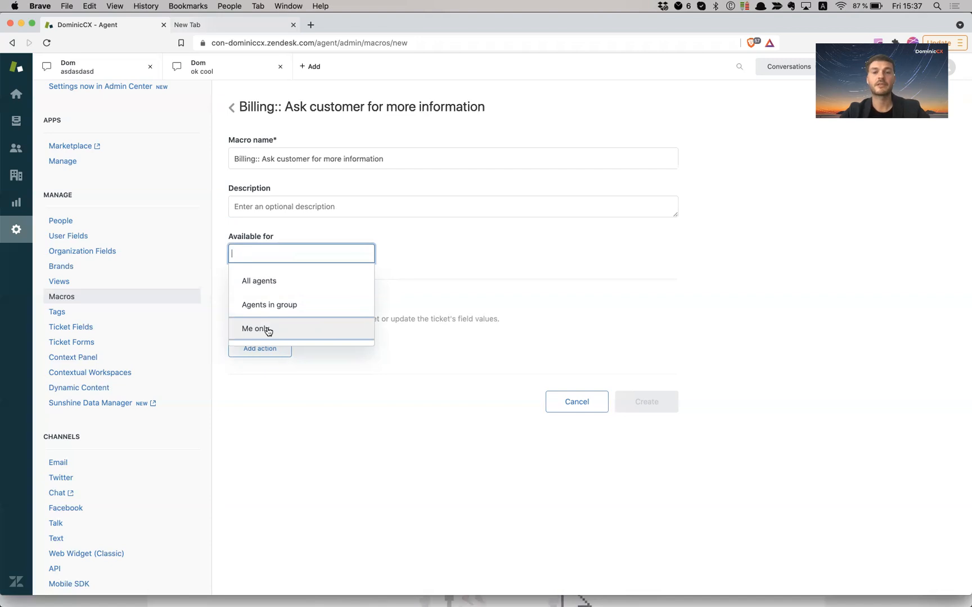
{"action": "left_click", "coordinate": [298, 285]}
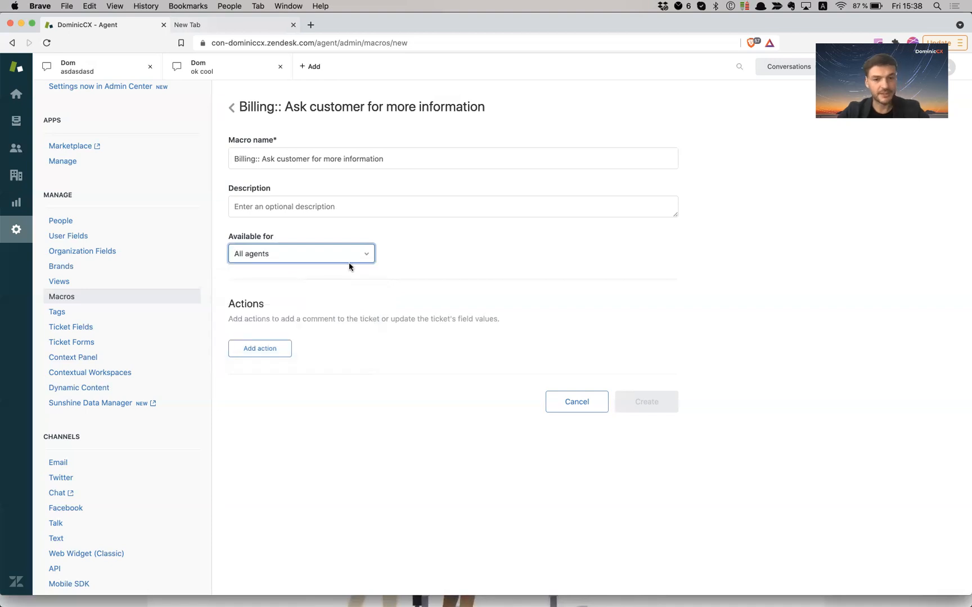
- Add a macro action that sets the ticket Status to Pending
{"action": "left_click", "coordinate": [278, 348]}
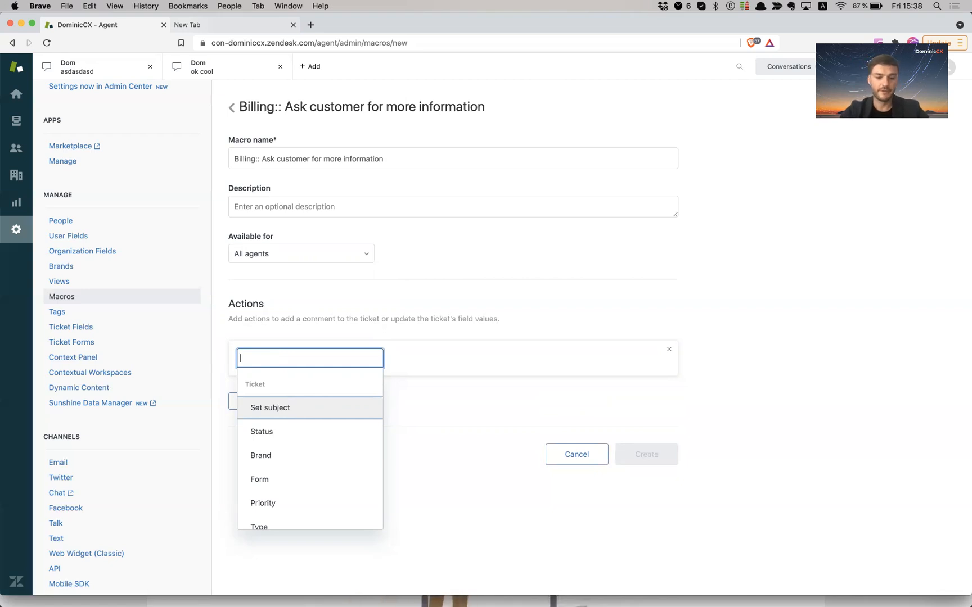
{"action": "type", "text": "stat"}
{"action": "key", "text": "Return"}
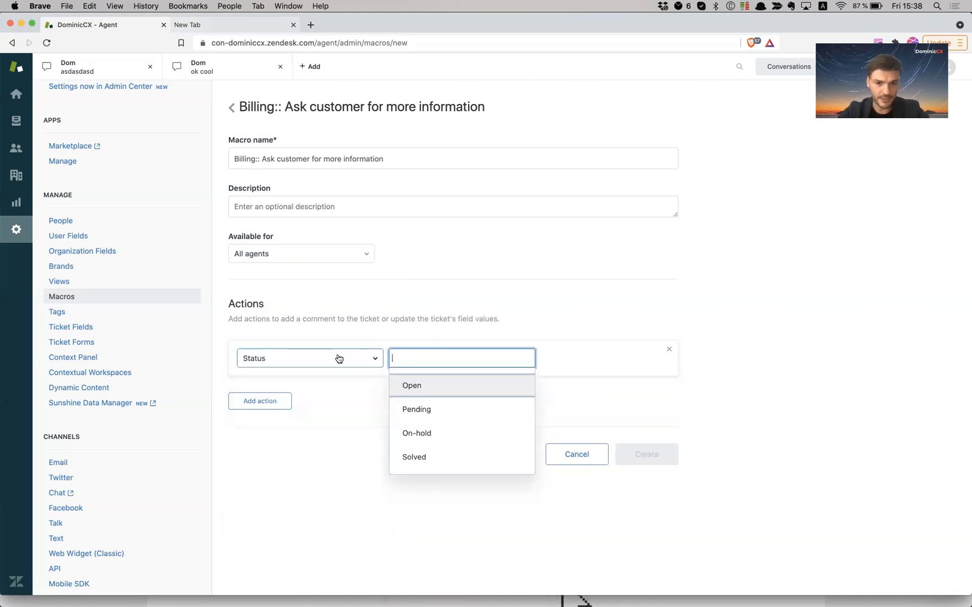
{"action": "left_click", "coordinate": [461, 410]}
- Add a second macro action that sets the Comment mode to Public
{"action": "left_click", "coordinate": [282, 402]}
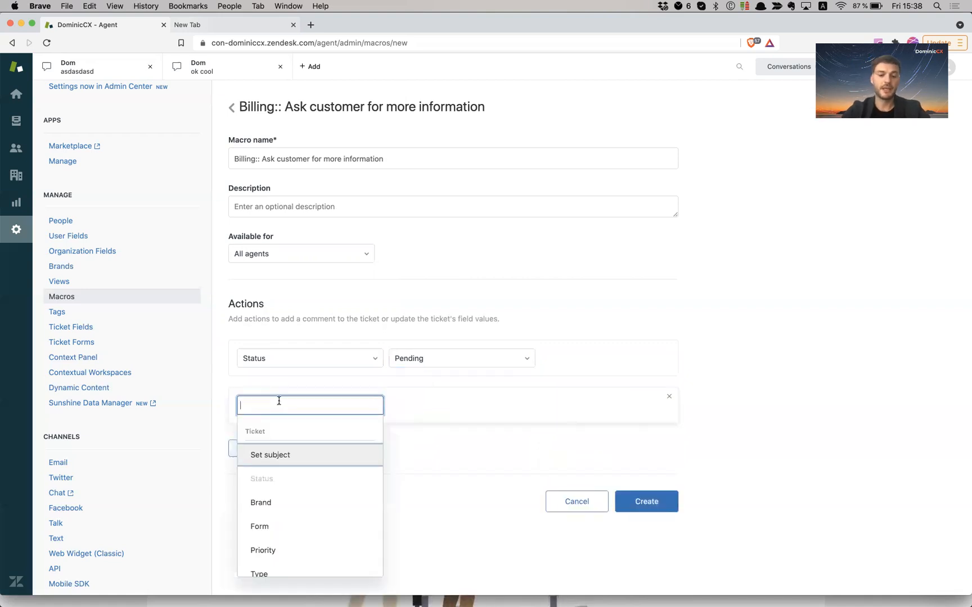
{"action": "type", "text": "com"}
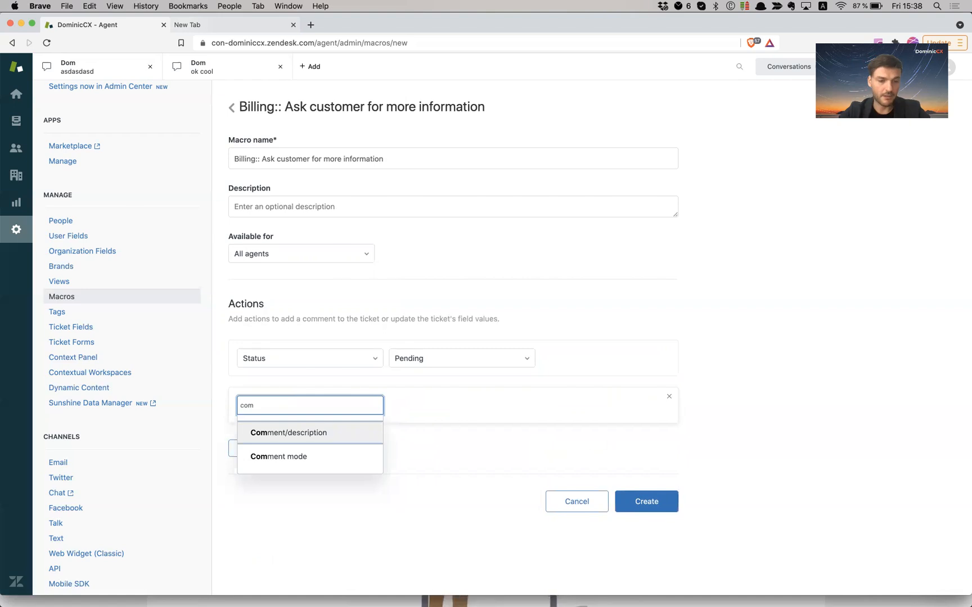
{"action": "left_click", "coordinate": [278, 456]}
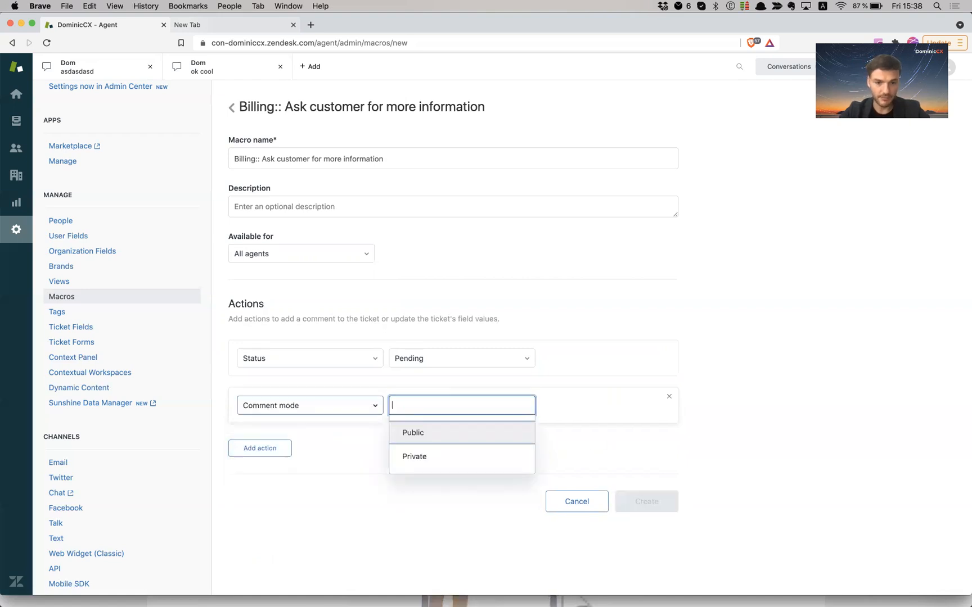
{"action": "left_click", "coordinate": [420, 435]}
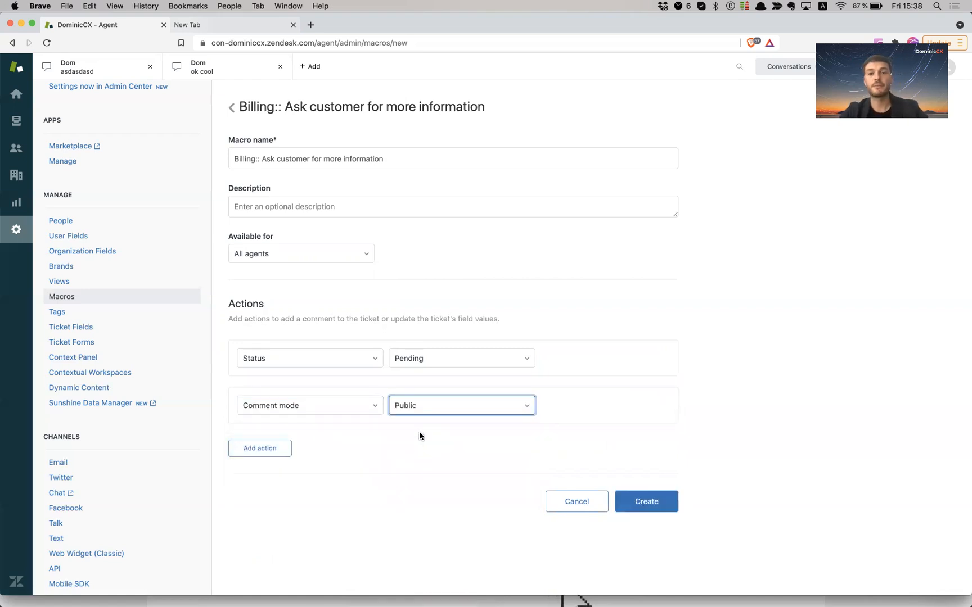
- Add a Comment/description action with a rich content field to the macro
{"action": "left_click", "coordinate": [277, 449]}
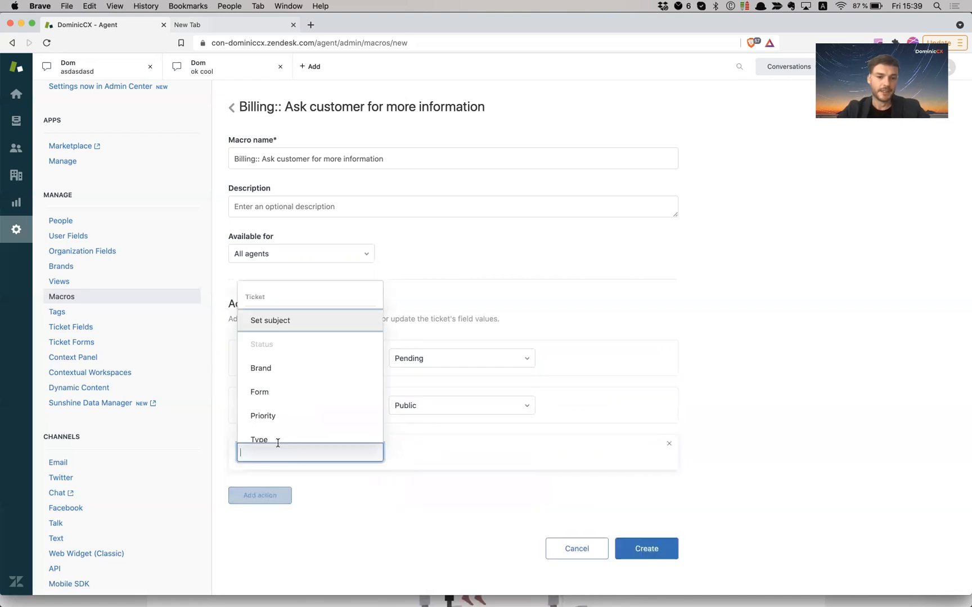
{"action": "type", "text": "comm"}
{"action": "key", "text": "Return"}
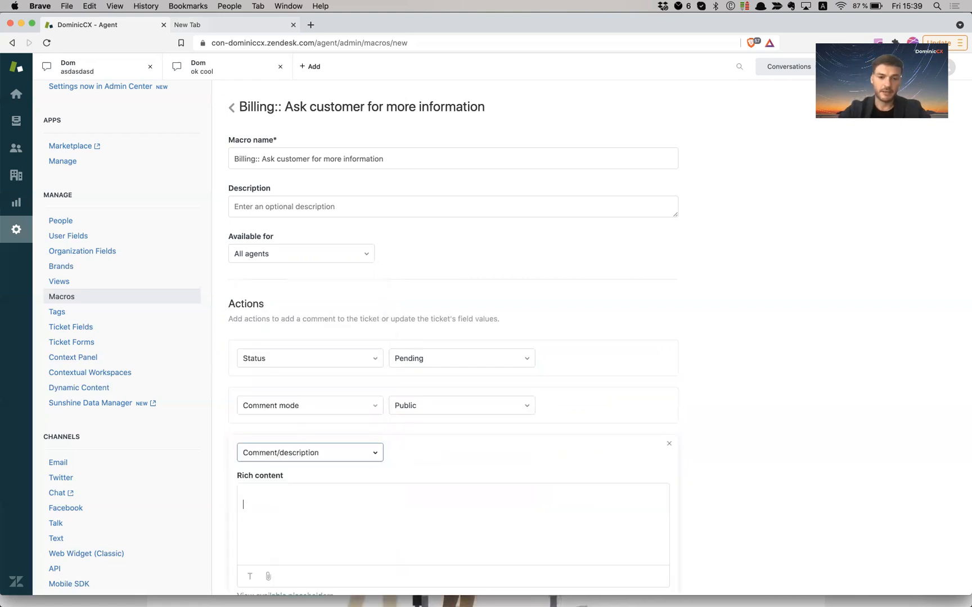
{"action": "scroll", "coordinate": [332, 514], "scroll_direction": "down", "scroll_amount": 2}
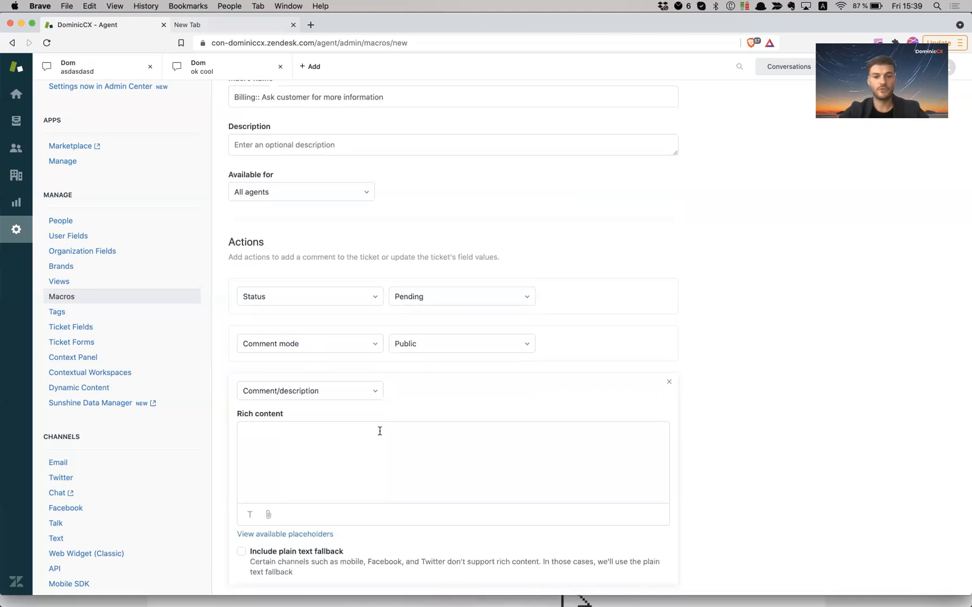
- Begin the macro comment's rich content with the greeting word "Dear"
{"action": "scroll", "coordinate": [380, 430], "scroll_direction": "down", "scroll_amount": 3}
{"action": "type", "text": "De"}
{"action": "key", "text": "BackSpace"}
{"action": "type", "text": "ear "}
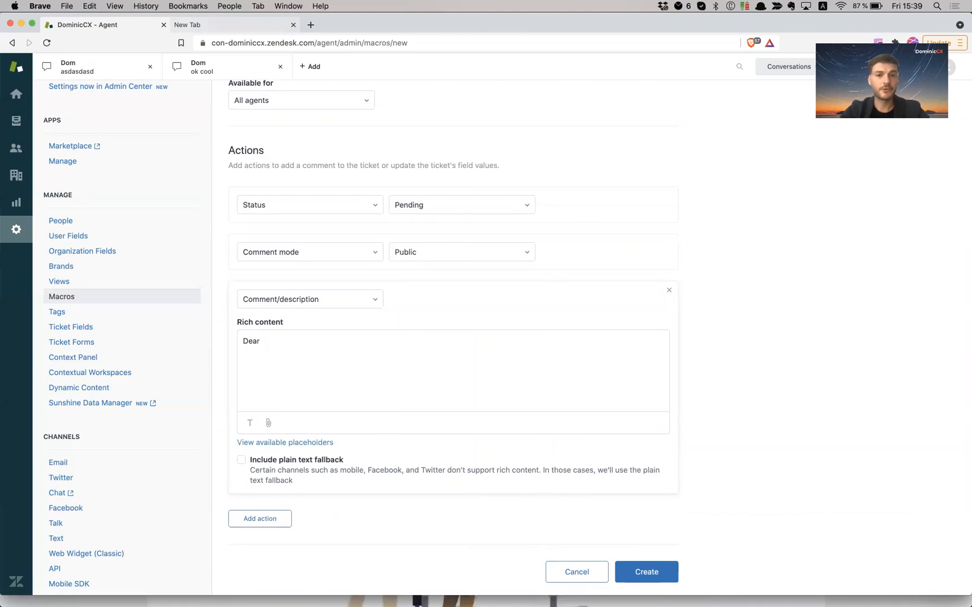
{"action": "type", "text": "client,"}
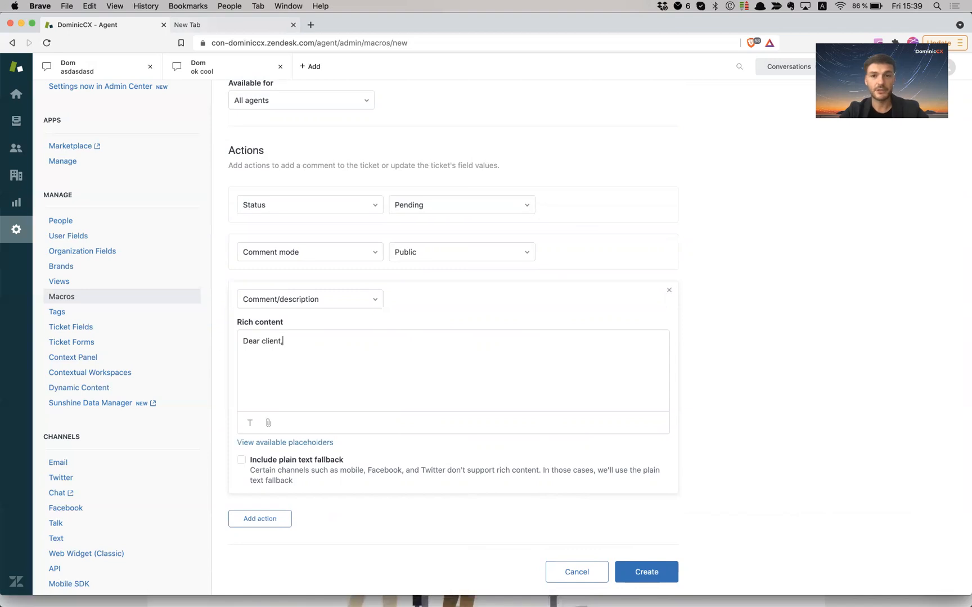
{"action": "key", "text": "BackSpace"}
{"action": "key", "text": "BackSpace"}
{"action": "key", "text": "BackSpace"}
{"action": "key", "text": "BackSpace"}
{"action": "key", "text": "BackSpace"}
{"action": "key", "text": "BackSpace"}
{"action": "key", "text": "BackSpace"}
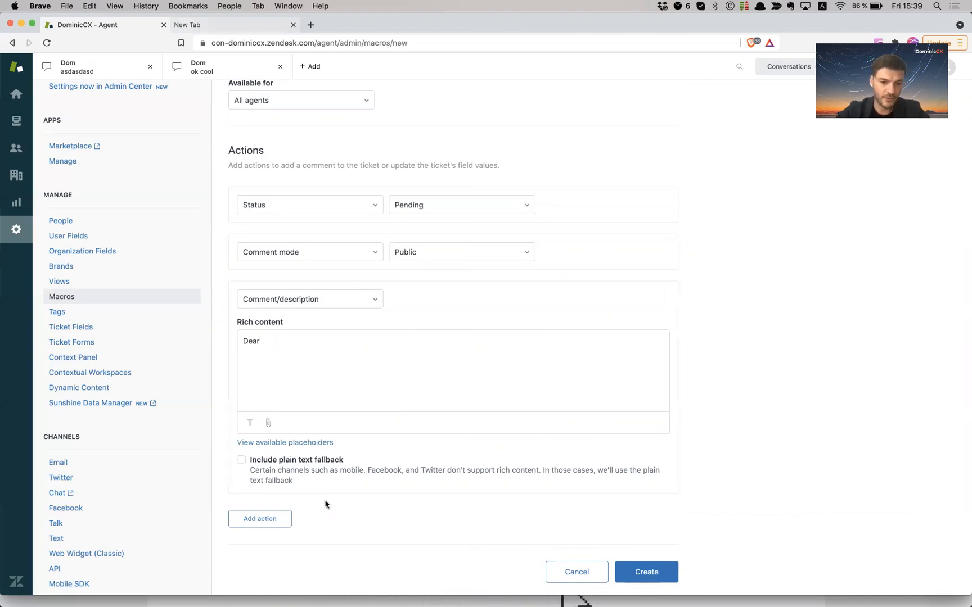
- Find the requester's first name among the available placeholders and copy {{ticket.requester.first_name}}
{"action": "left_click", "coordinate": [286, 443]}
{"action": "scroll", "coordinate": [314, 485], "scroll_direction": "down", "scroll_amount": 1}
{"action": "scroll", "coordinate": [314, 485], "scroll_direction": "down", "scroll_amount": 1}
{"action": "scroll", "coordinate": [314, 485], "scroll_direction": "up", "scroll_amount": 1}
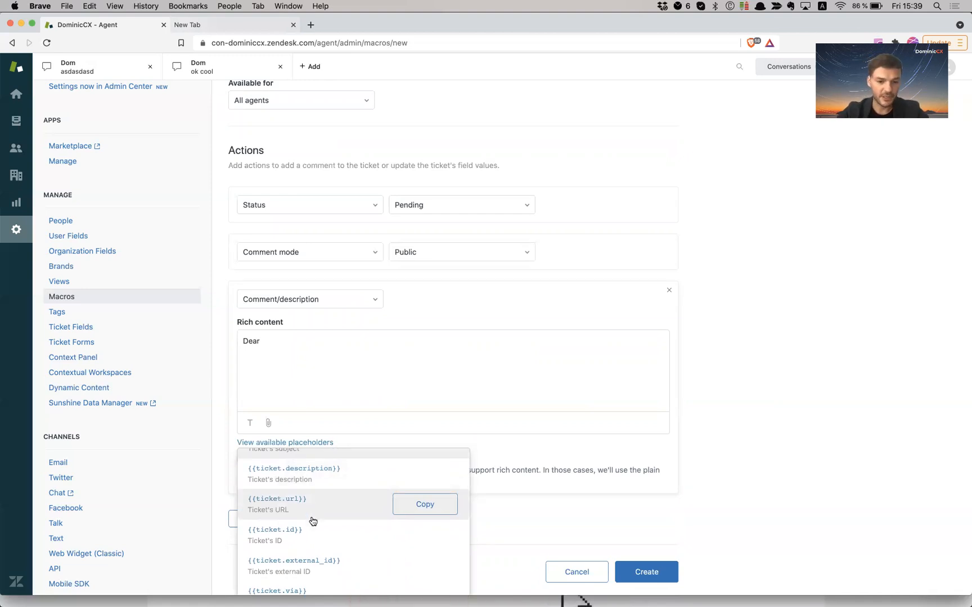
{"action": "scroll", "coordinate": [312, 522], "scroll_direction": "down", "scroll_amount": 5}
{"action": "scroll", "coordinate": [313, 521], "scroll_direction": "down", "scroll_amount": 5}
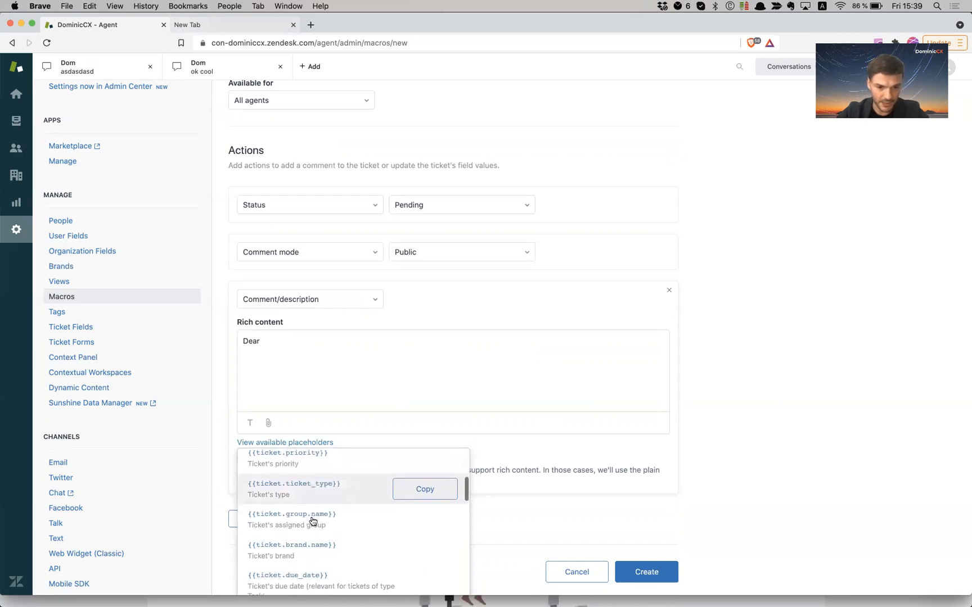
{"action": "scroll", "coordinate": [312, 521], "scroll_direction": "down", "scroll_amount": 3}
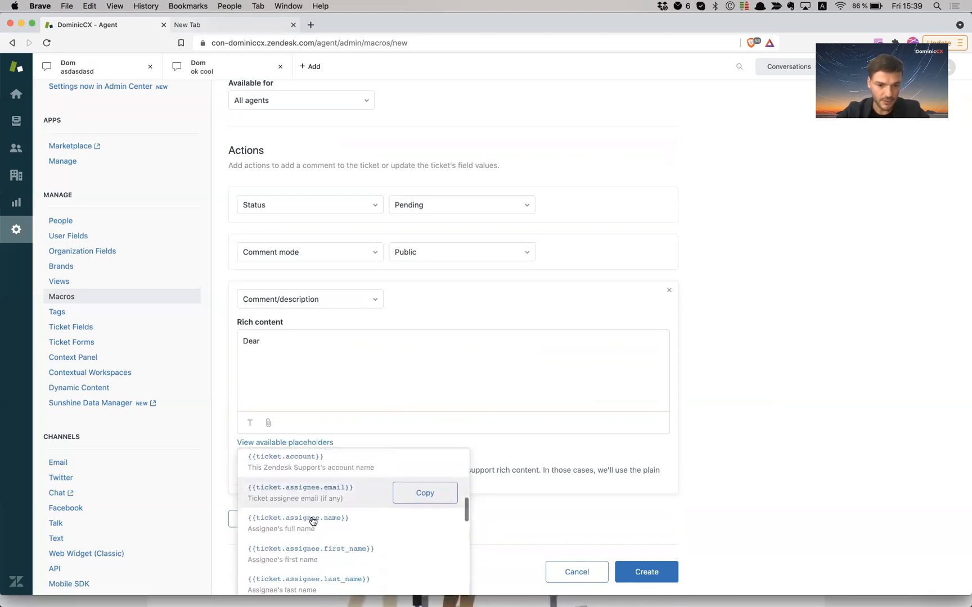
{"action": "scroll", "coordinate": [338, 495], "scroll_direction": "down", "scroll_amount": 3}
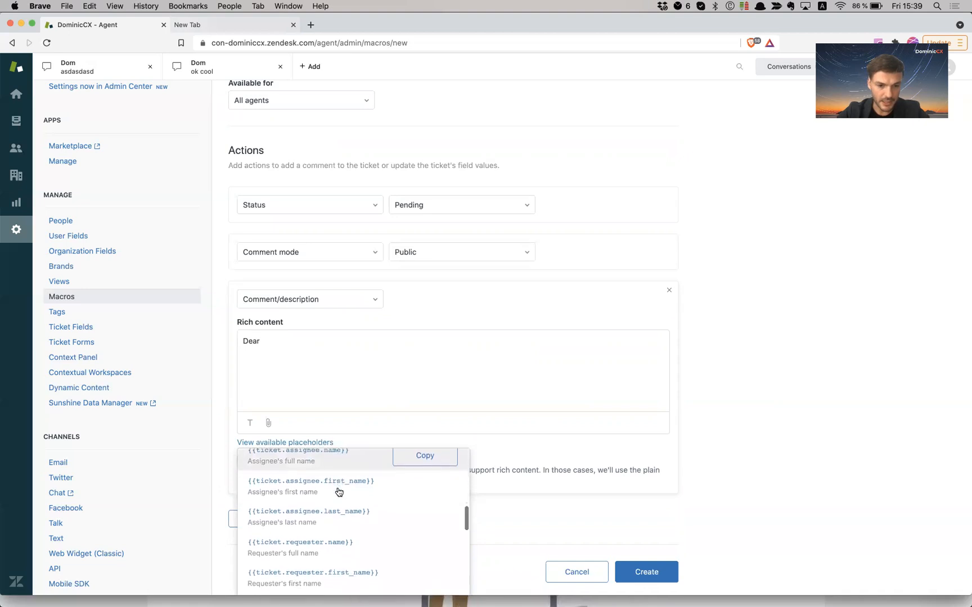
{"action": "scroll", "coordinate": [333, 503], "scroll_direction": "down", "scroll_amount": 2}
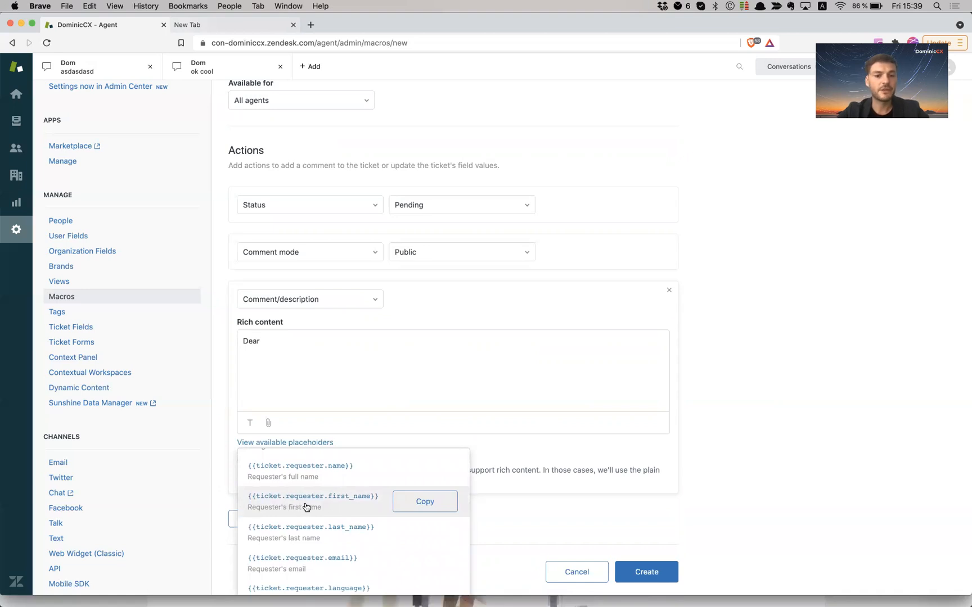
{"action": "left_click", "coordinate": [396, 506]}
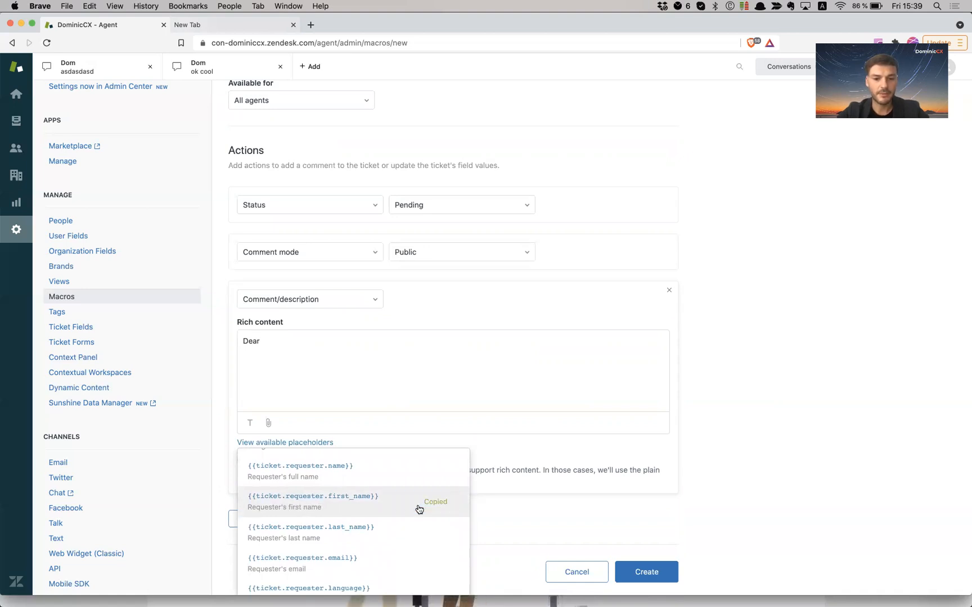
- Insert the copied requester first name placeholder on the same line after "Dear", followed by a comma
{"action": "left_click", "coordinate": [289, 344]}
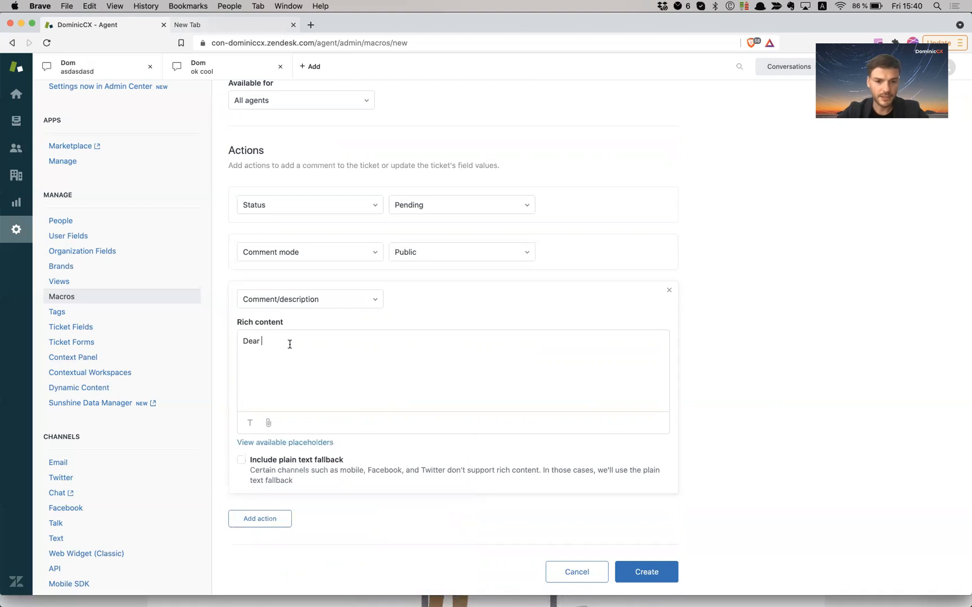
{"action": "right_click", "coordinate": [290, 345]}
{"action": "left_click", "coordinate": [330, 412]}
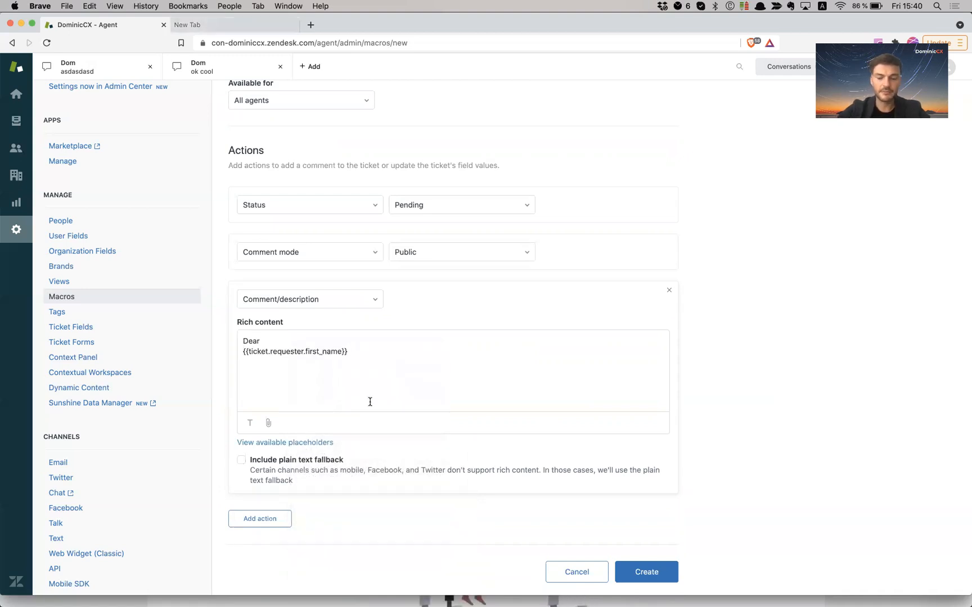
{"action": "key", "text": "BackSpace"}
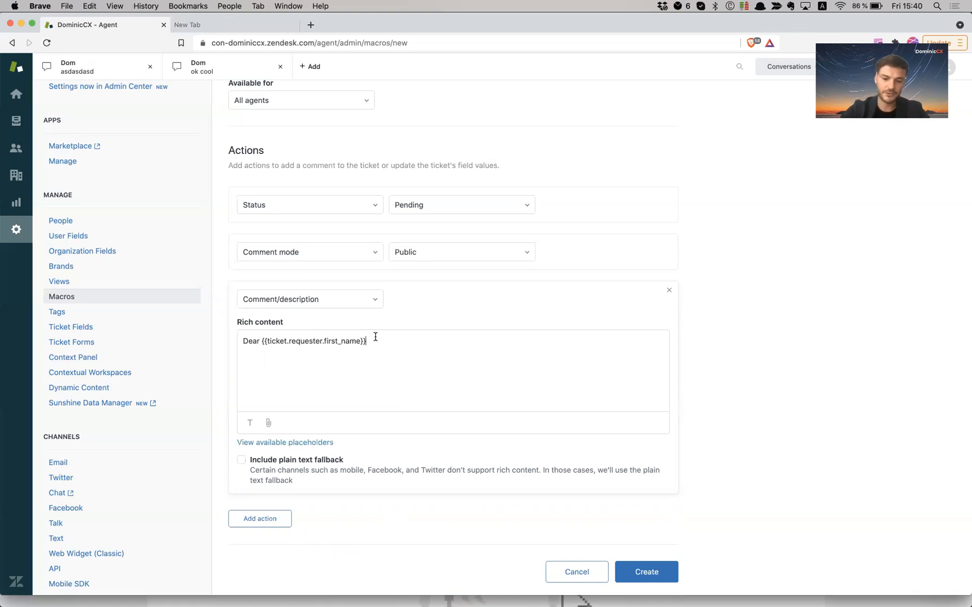
{"action": "type", "text": ","}
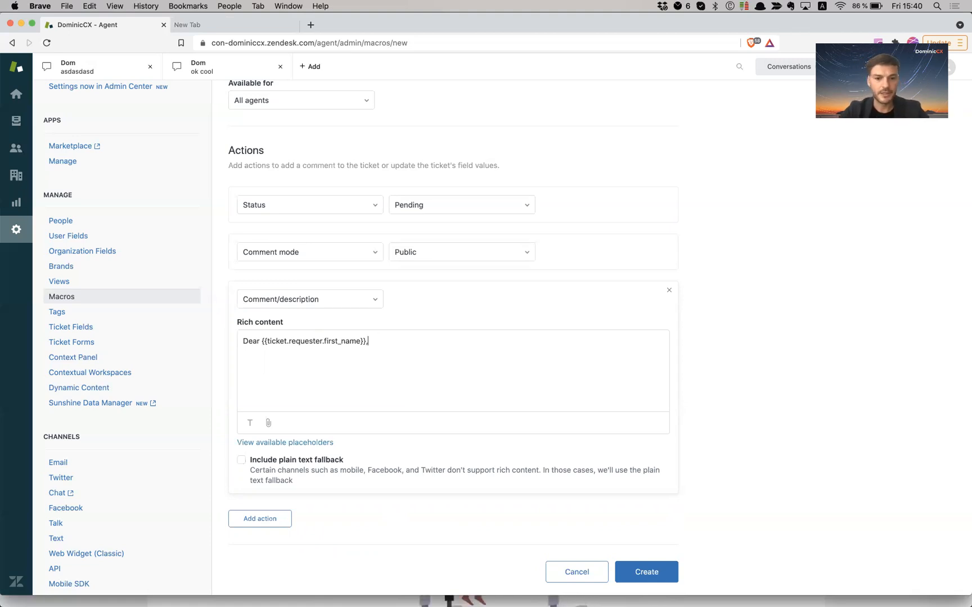
- Start a paragraph with "In order to help you with your billing request, I'm going to kindly ask you to provide"
{"action": "type", "text": "In order"}
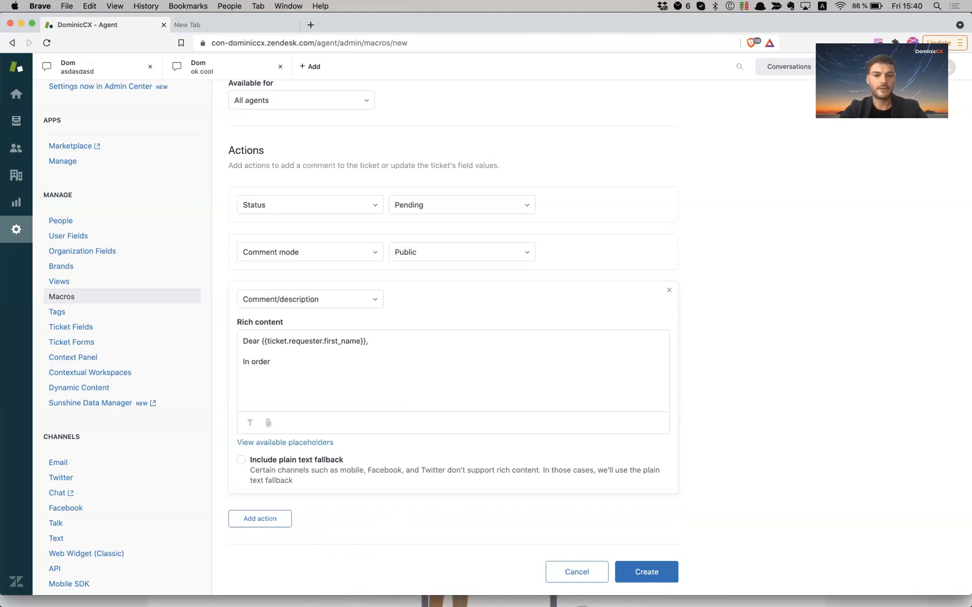
{"action": "type", "text": "t to help you "}
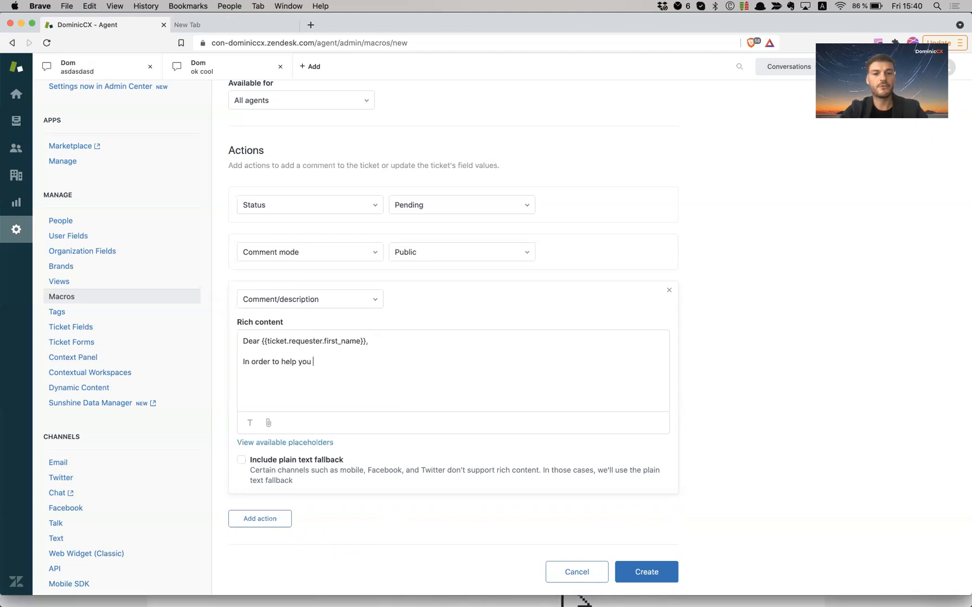
{"action": "type", "text": "with your bill"}
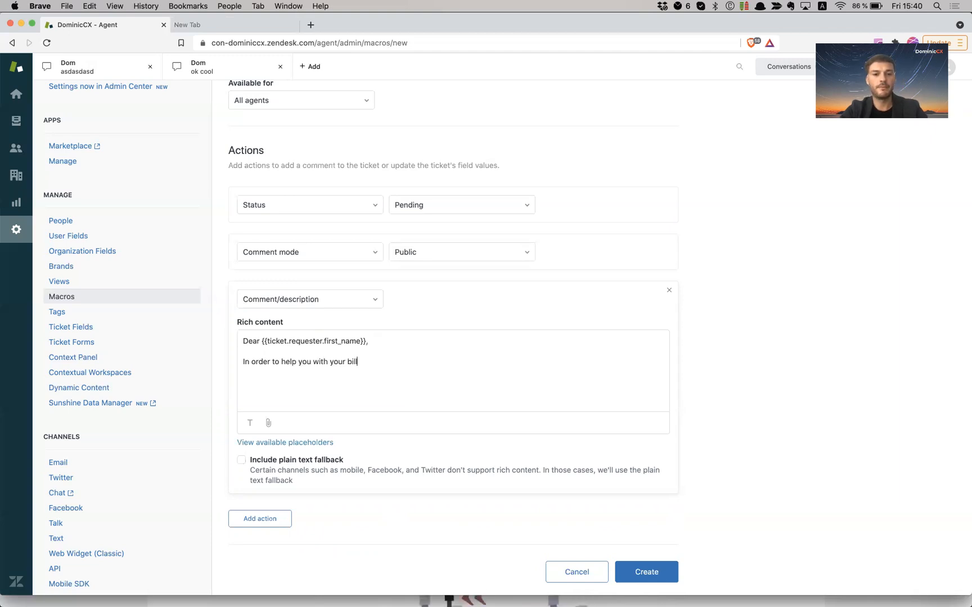
{"action": "type", "text": "ing request, "}
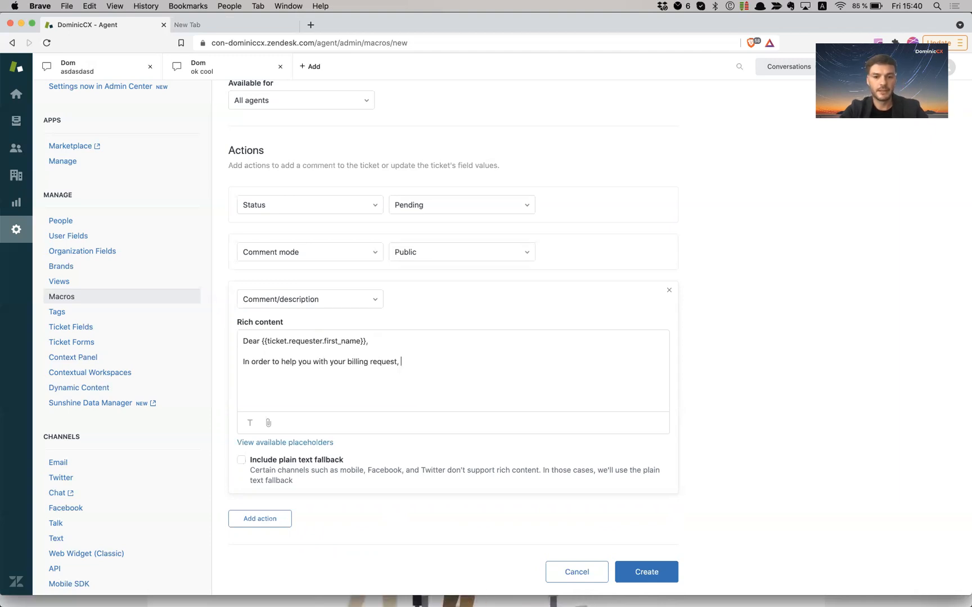
{"action": "type", "text": "I'm "}
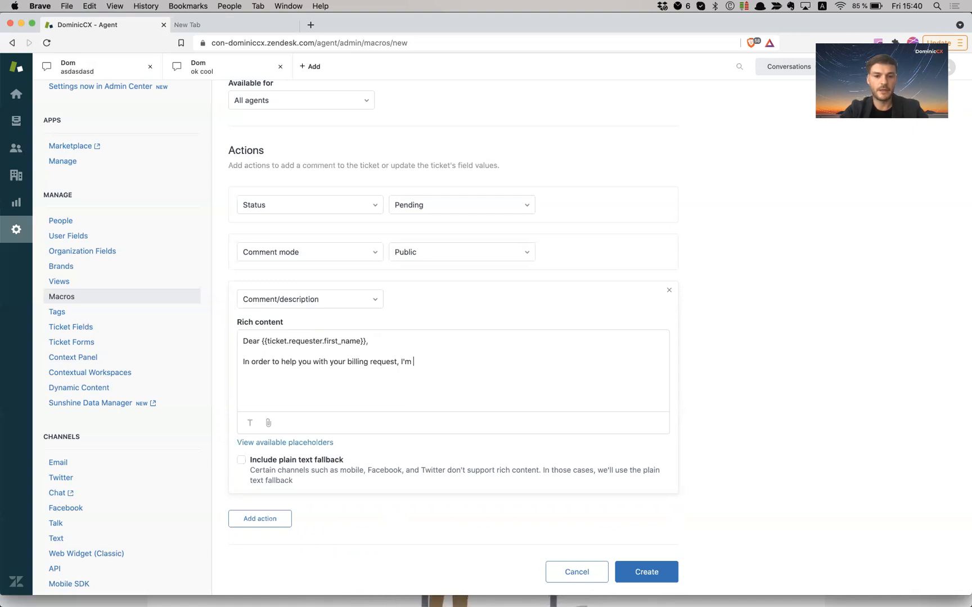
{"action": "type", "text": "going to kindly "}
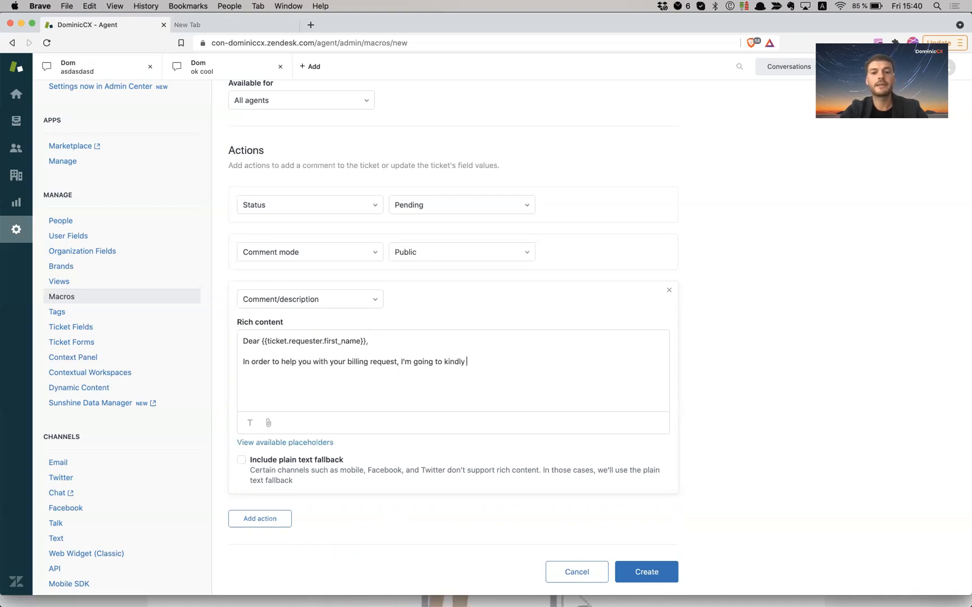
{"action": "type", "text": "ask you to "}
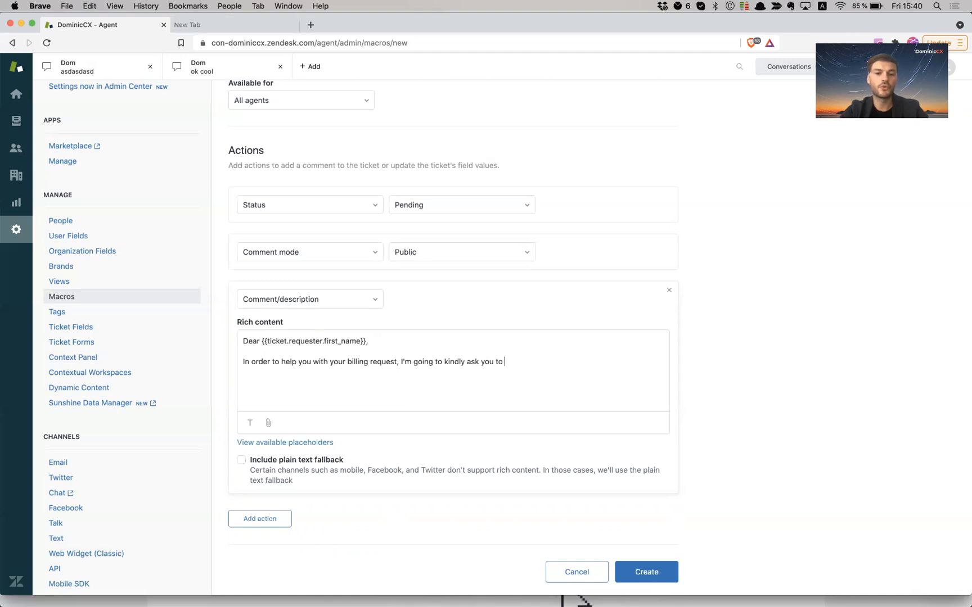
{"action": "type", "text": "provide "}
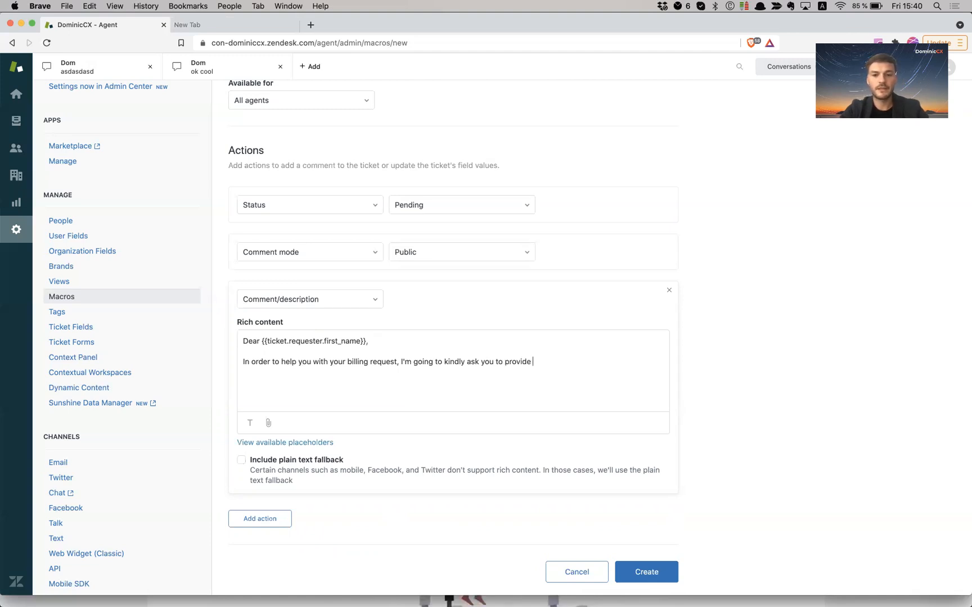
- Complete the comment's opening sentence with "a copy of the latest invoice."
{"action": "type", "text": "a screen"}
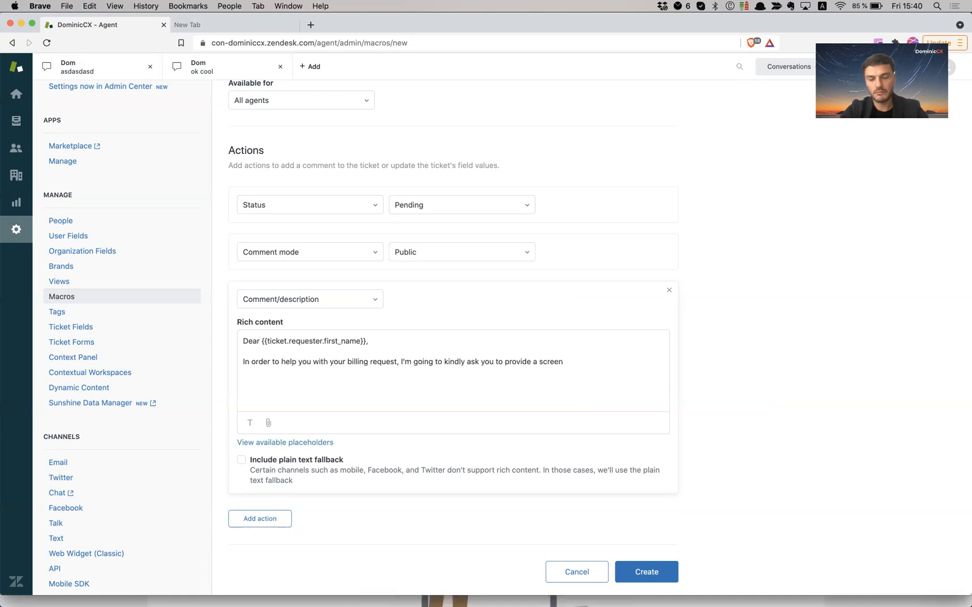
{"action": "key", "text": "alt+shift+Left"}
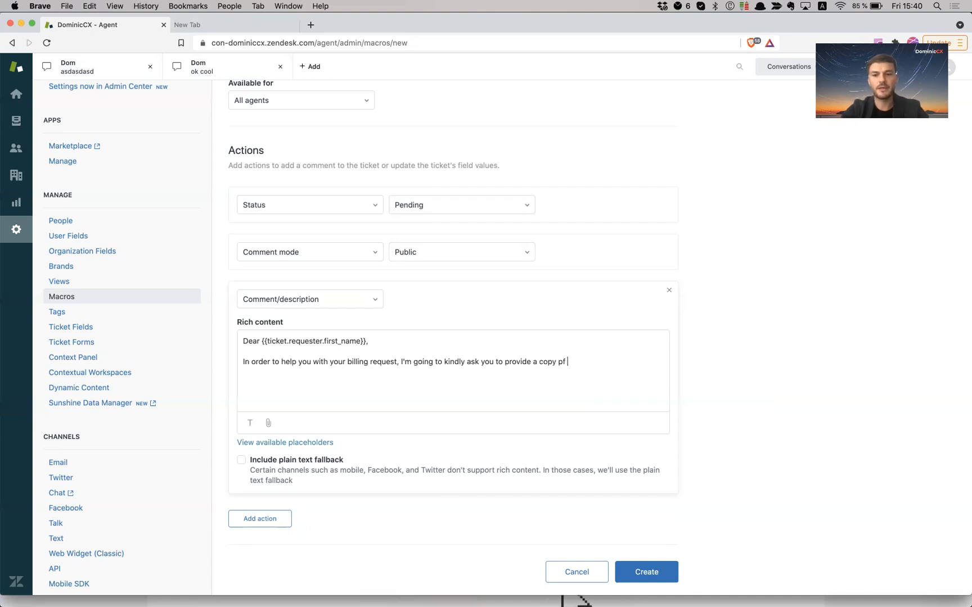
{"action": "type", "text": "the laste"}
{"action": "type", "text": "t inbo"}
{"action": "key", "text": "BackSpace"}
{"action": "key", "text": "BackSpace"}
{"action": "key", "text": "BackSpace"}
{"action": "key", "text": "BackSpace"}
{"action": "key", "text": "BackSpace"}
{"action": "key", "text": "BackSpace"}
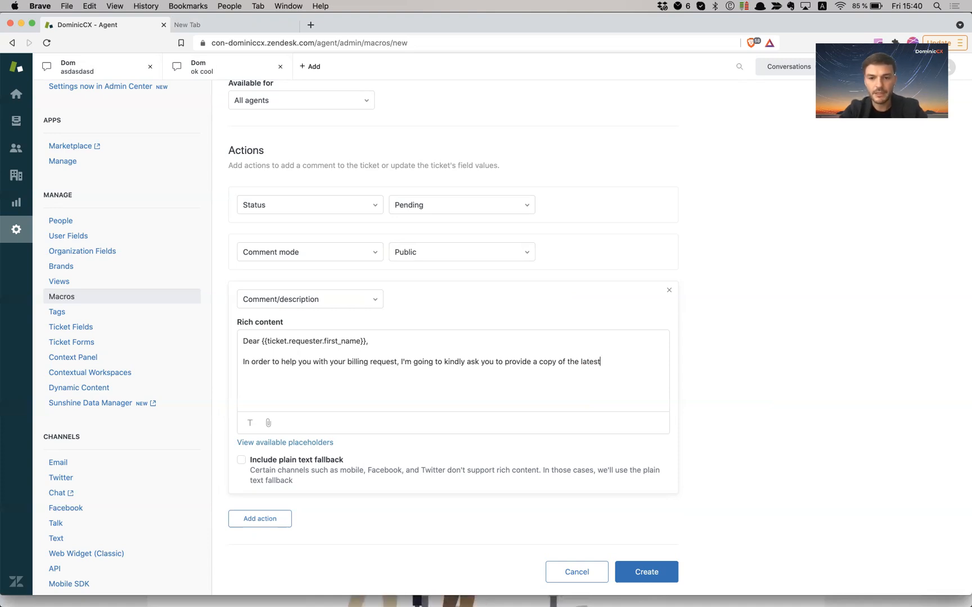
{"action": "type", "text": "invoice."}
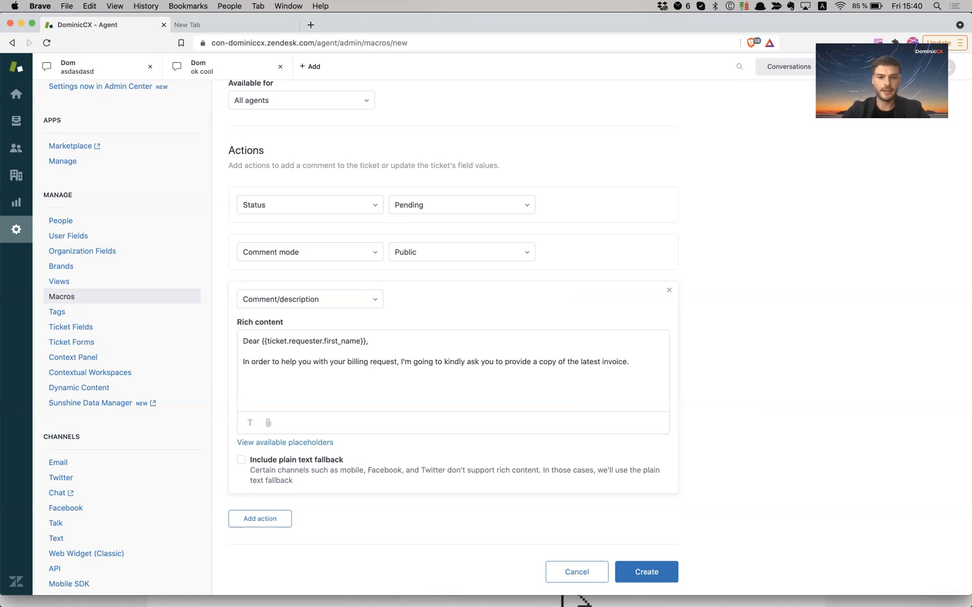
- Add the sentence "In doing so, we will be able to process your request faster." to the same paragraph
{"action": "type", "text": " In doing so, we will be able "}
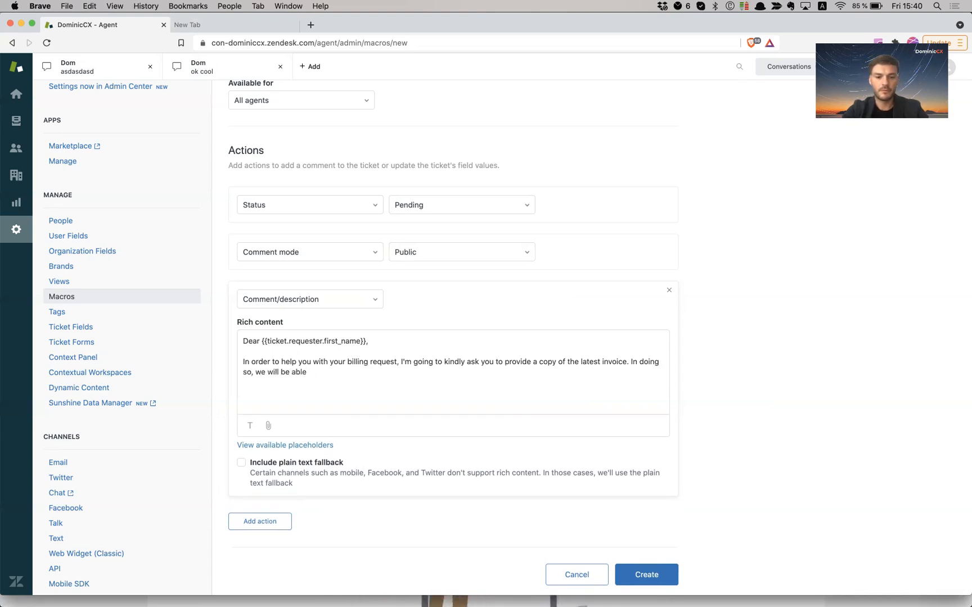
{"action": "type", "text": "to process your request"}
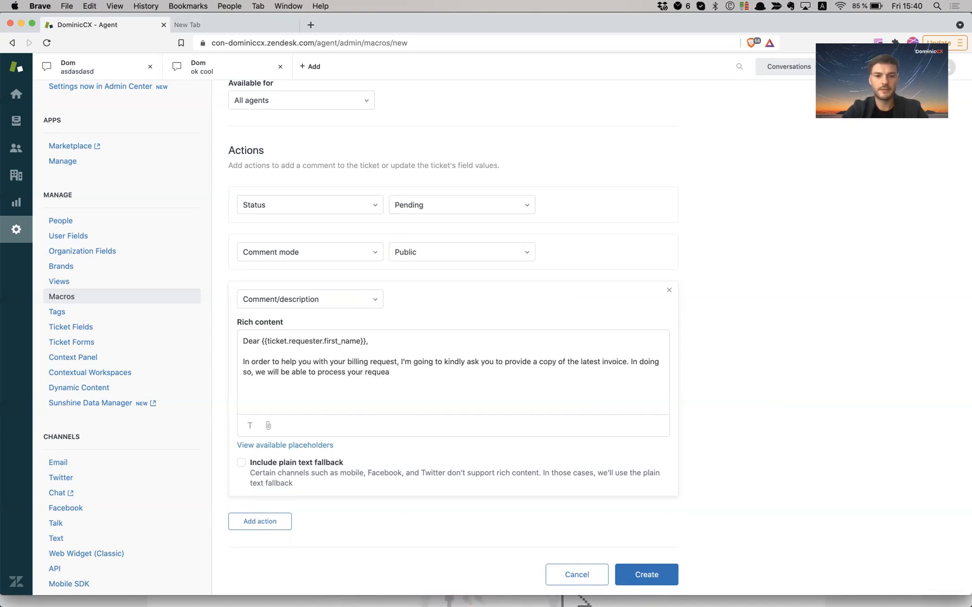
{"action": "type", "text": " fas"}
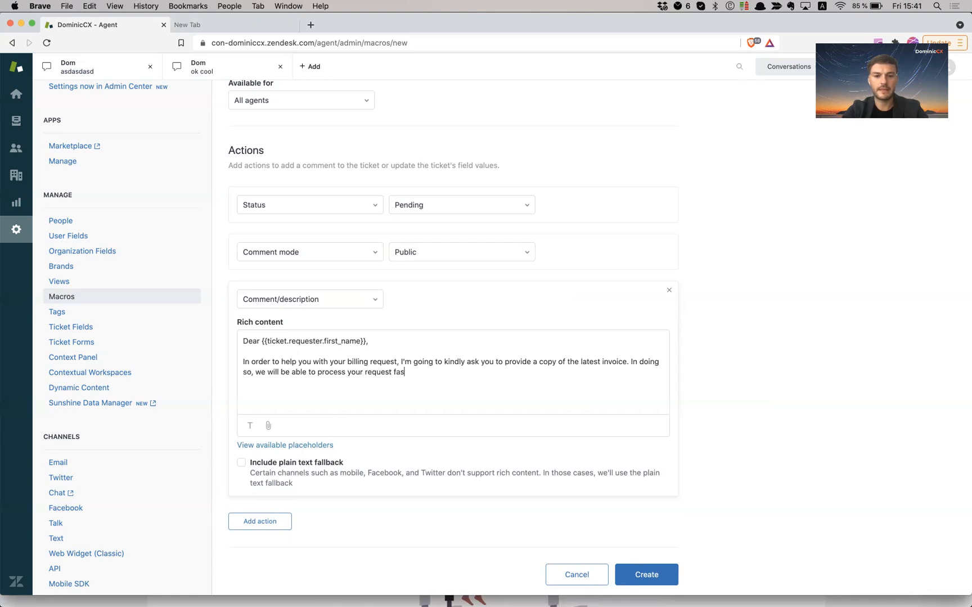
{"action": "type", "text": "ter."}
- Add the sign-off "Kindly," below the paragraph, with the {{ticket.assignee.first_name}} placeholder on the following line
{"action": "key", "text": "Return"}
{"action": "key", "text": "Return"}
{"action": "type", "text": "Kindly,"}
{"action": "key", "text": "Return"}
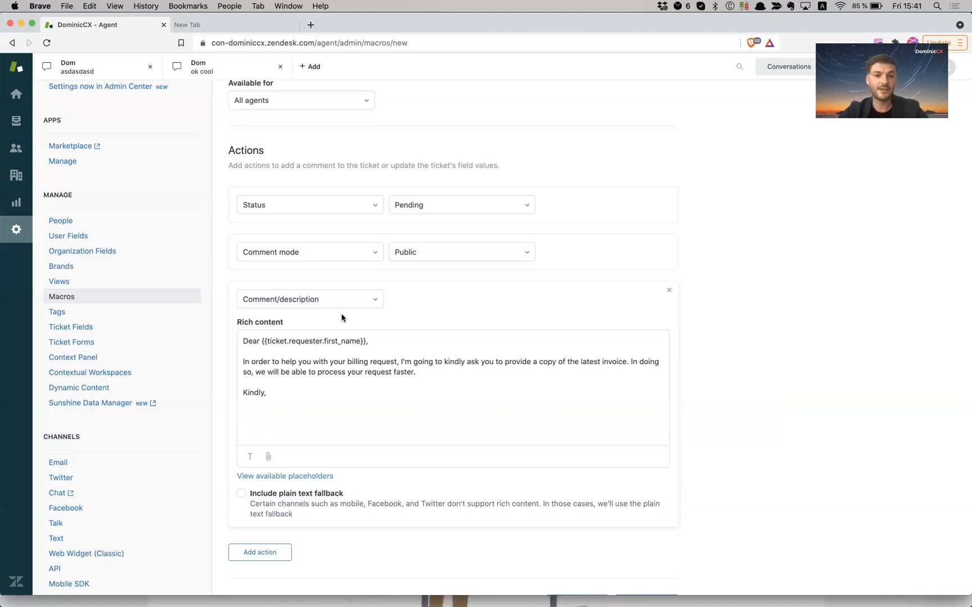
{"action": "left_click_drag", "start_coordinate": [261, 340], "coordinate": [364, 341]}
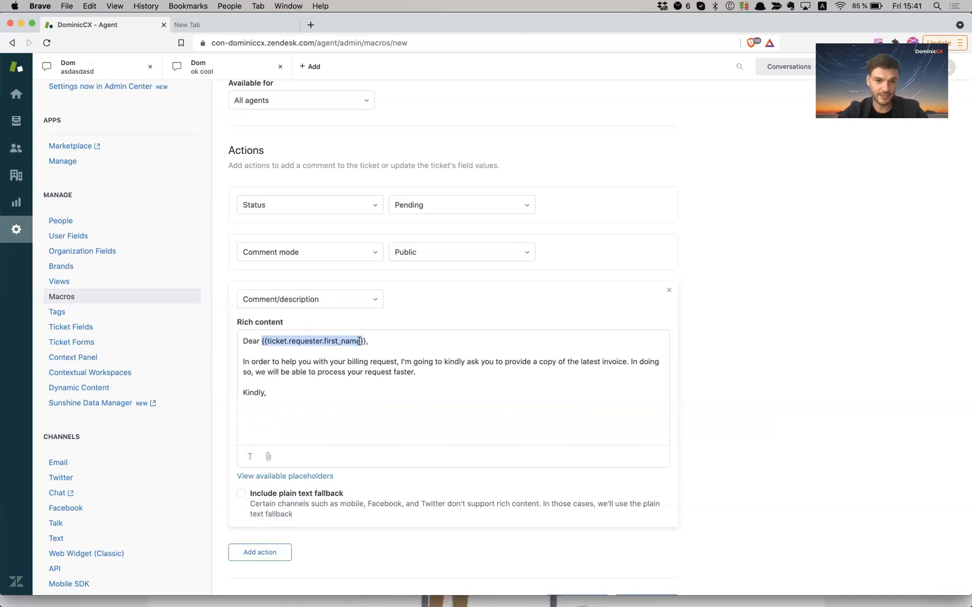
{"action": "left_click", "coordinate": [280, 401]}
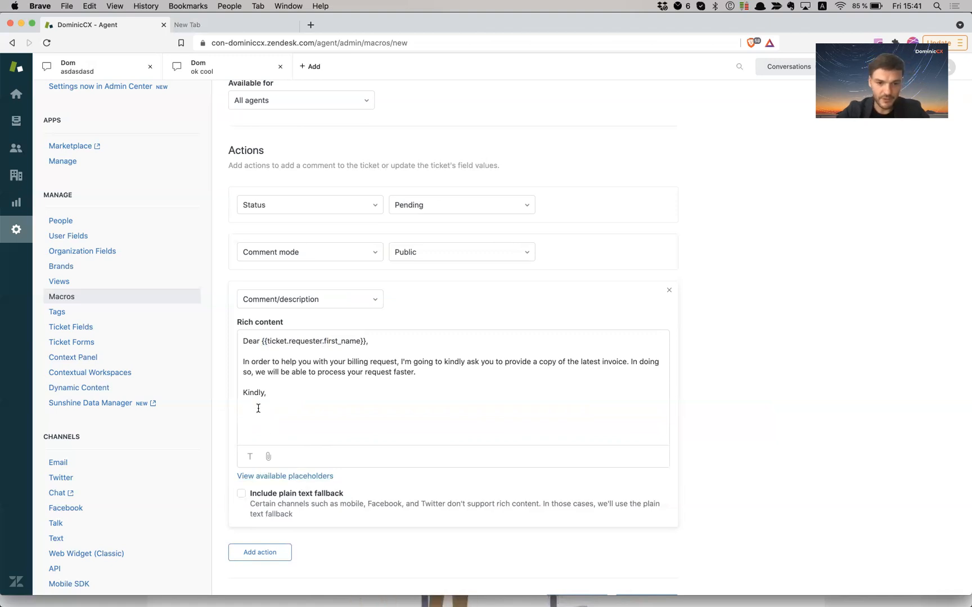
{"action": "type", "text": "{{tick"}
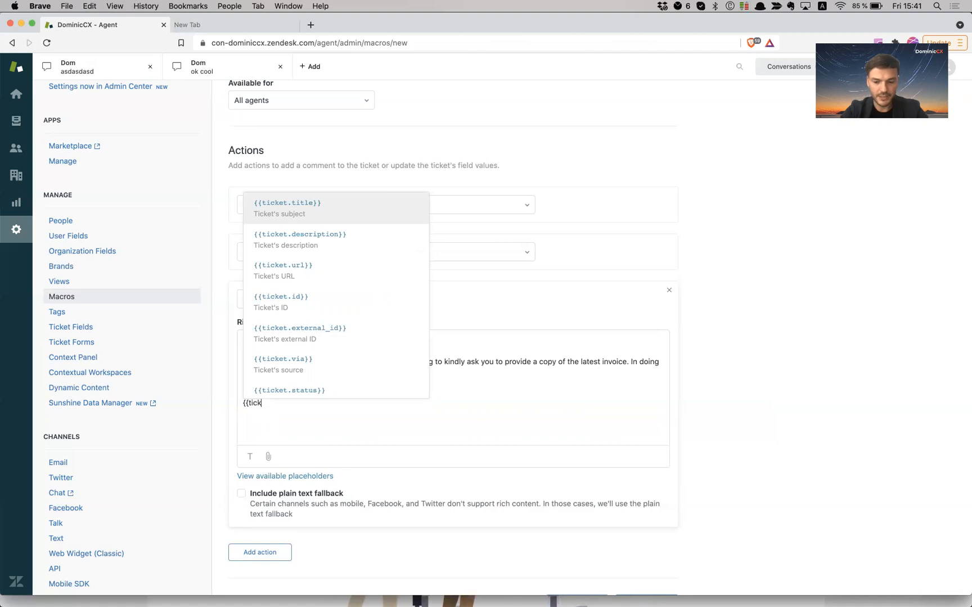
{"action": "type", "text": "et.as"}
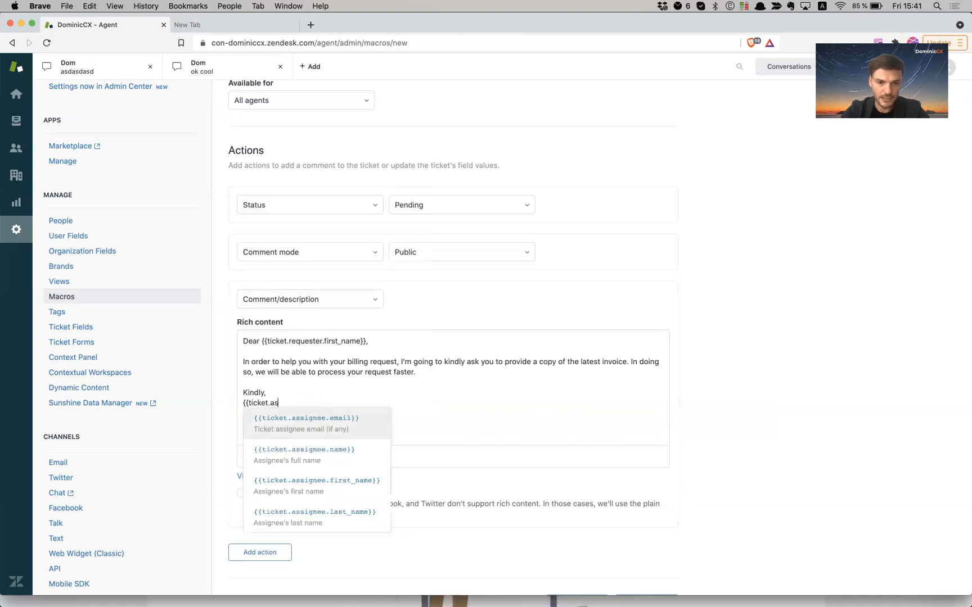
{"action": "left_click", "coordinate": [325, 488]}
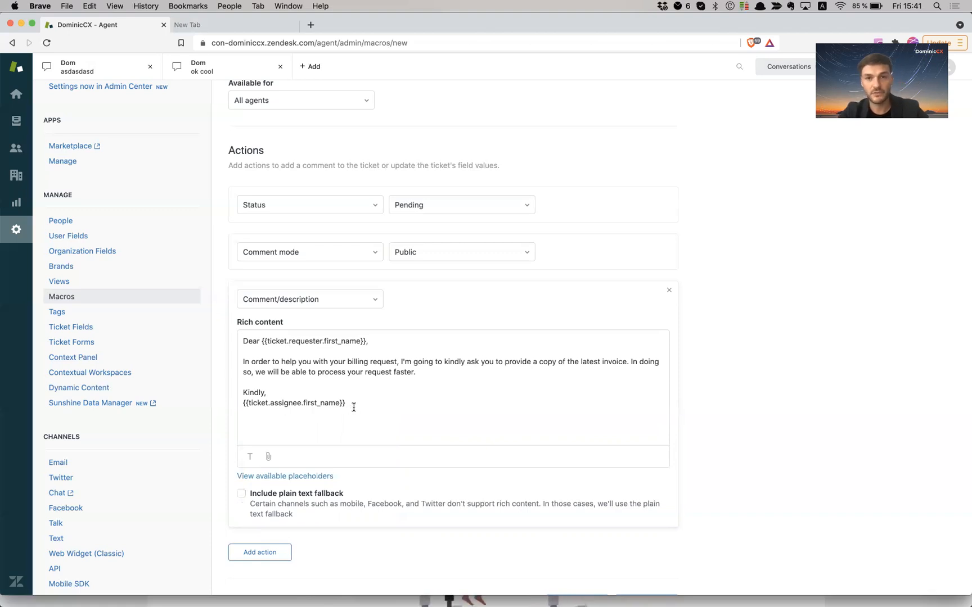
{"action": "left_click_drag", "start_coordinate": [346, 404], "coordinate": [201, 402]}
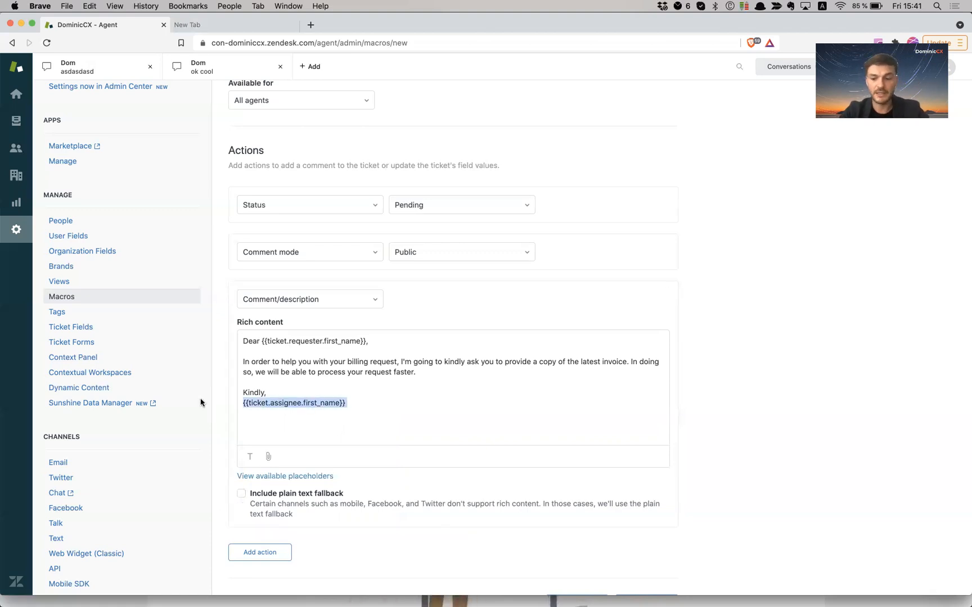
- Replace the assignee placeholder in the comment's sign-off with {{current_user.first_name}}
{"action": "type", "text": "{{curr"}
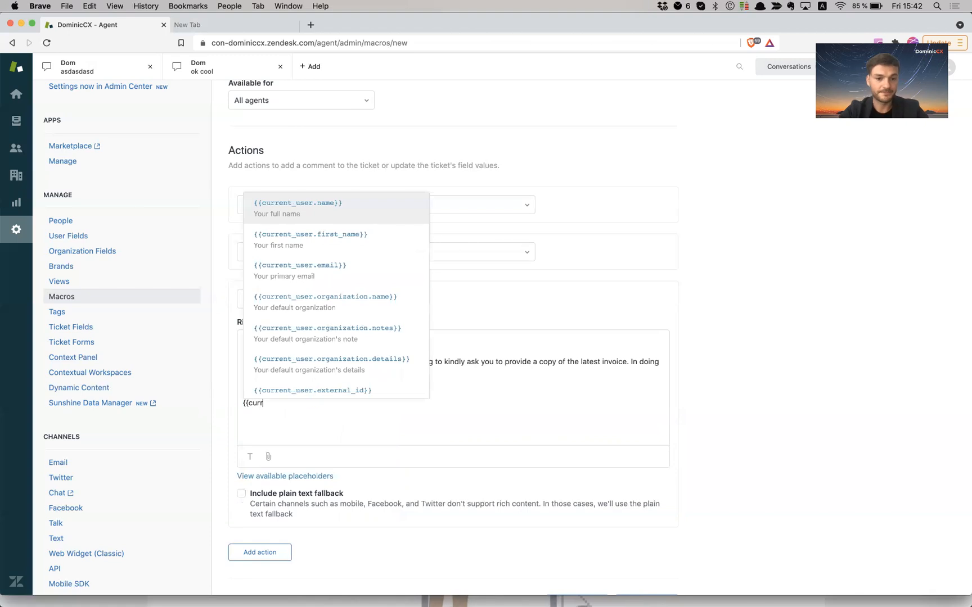
{"action": "type", "text": "en.u"}
{"action": "key", "text": "BackSpace"}
{"action": "key", "text": "BackSpace"}
{"action": "type", "text": "t."}
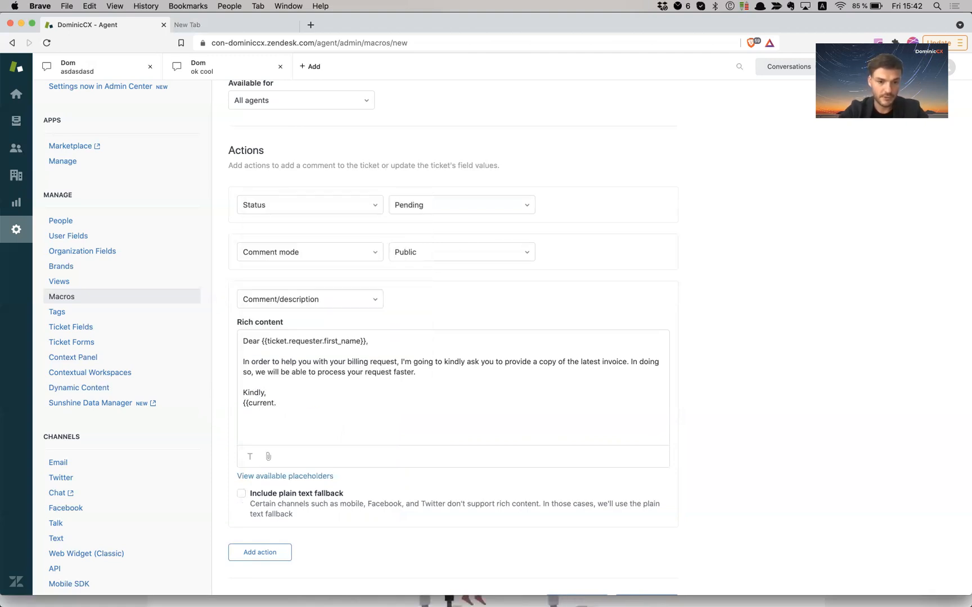
{"action": "key", "text": "BackSpace"}
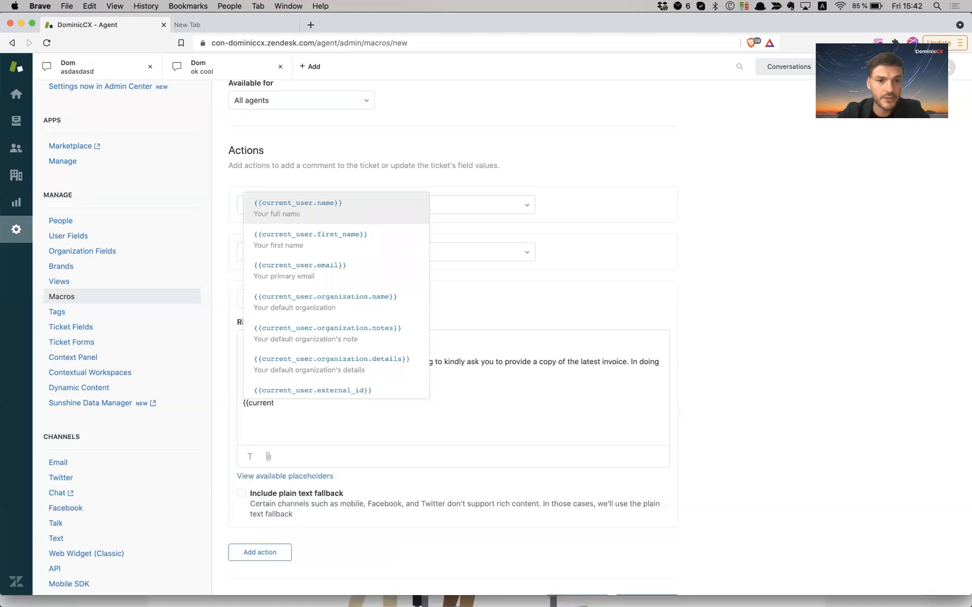
{"action": "key", "text": "Down"}
{"action": "key", "text": "Return"}
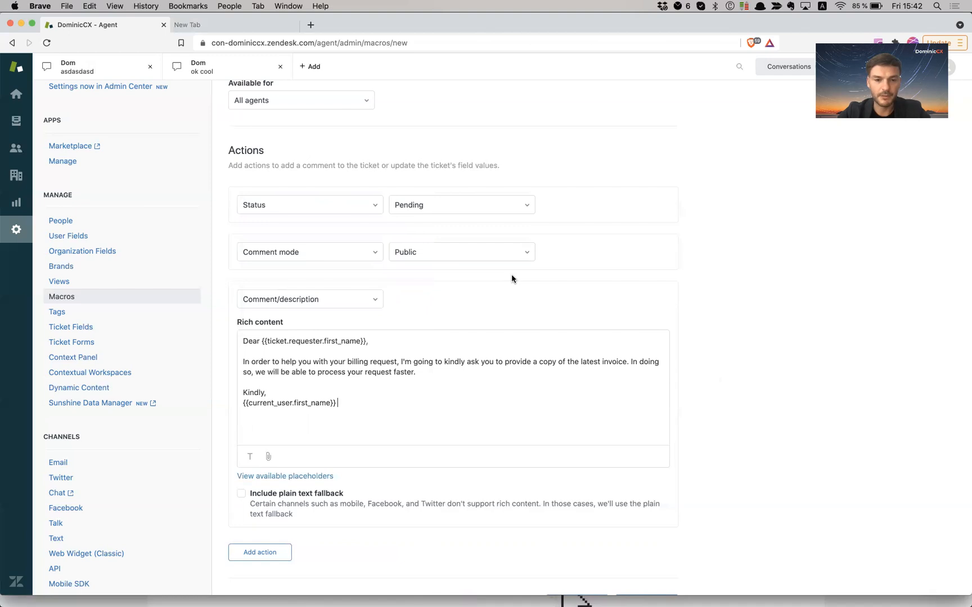
- Review the name and actions of the macro "Billing:: Ask customer for more information" and create it
{"action": "scroll", "coordinate": [511, 278], "scroll_direction": "up", "scroll_amount": 5}
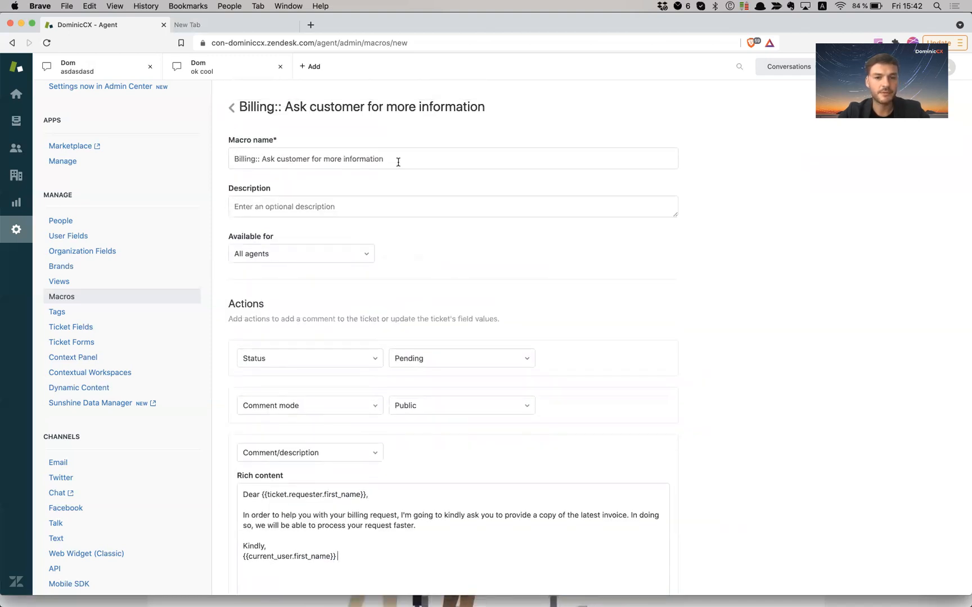
{"action": "scroll", "coordinate": [736, 363], "scroll_direction": "down", "scroll_amount": 6}
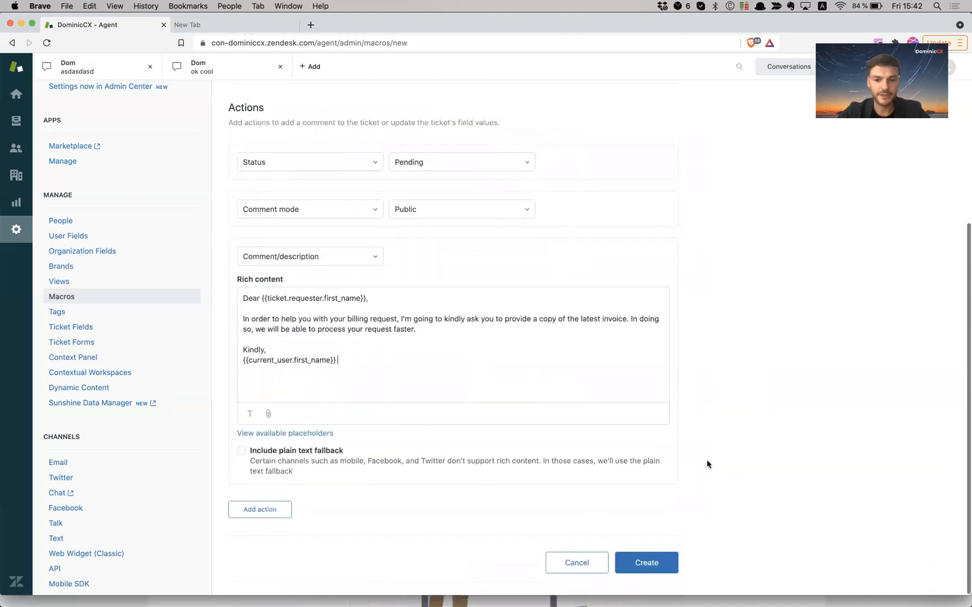
{"action": "left_click", "coordinate": [647, 562]}
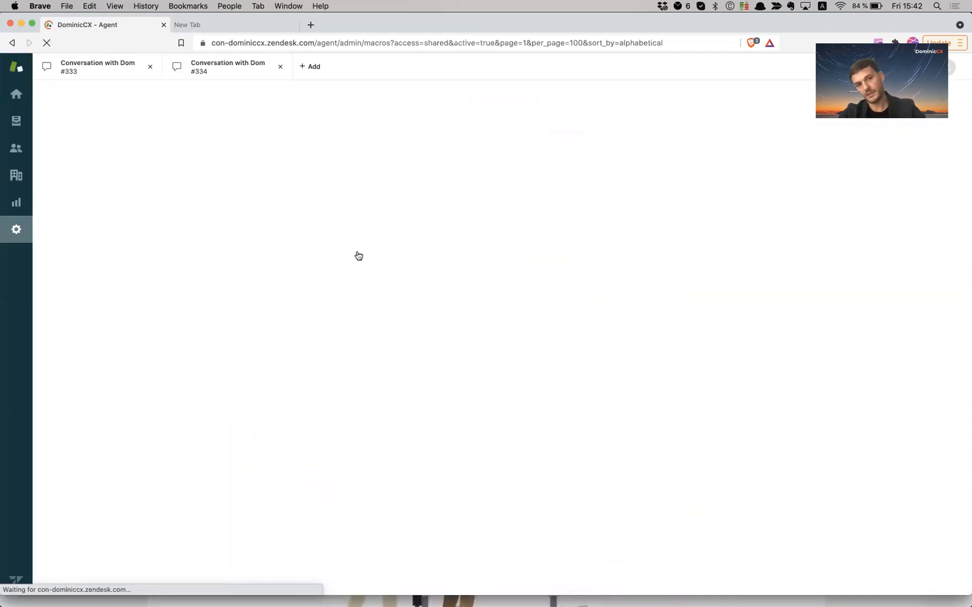
- Close both open conversation tickets and open the Oct 20 ticket with the Aeroplan inquiry type from the My Tickets view
{"action": "left_click", "coordinate": [150, 66]}
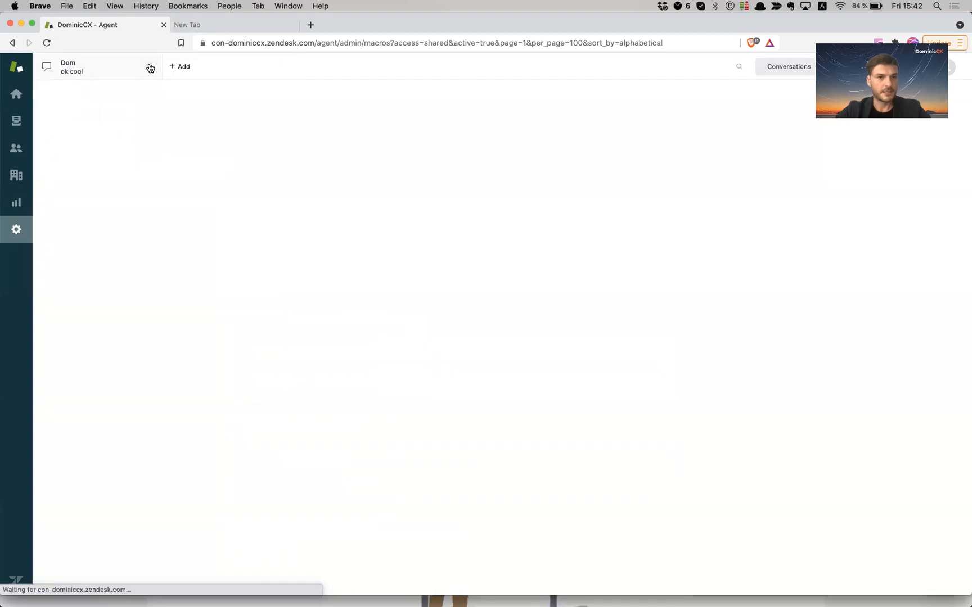
{"action": "left_click", "coordinate": [149, 67]}
{"action": "left_click", "coordinate": [16, 121]}
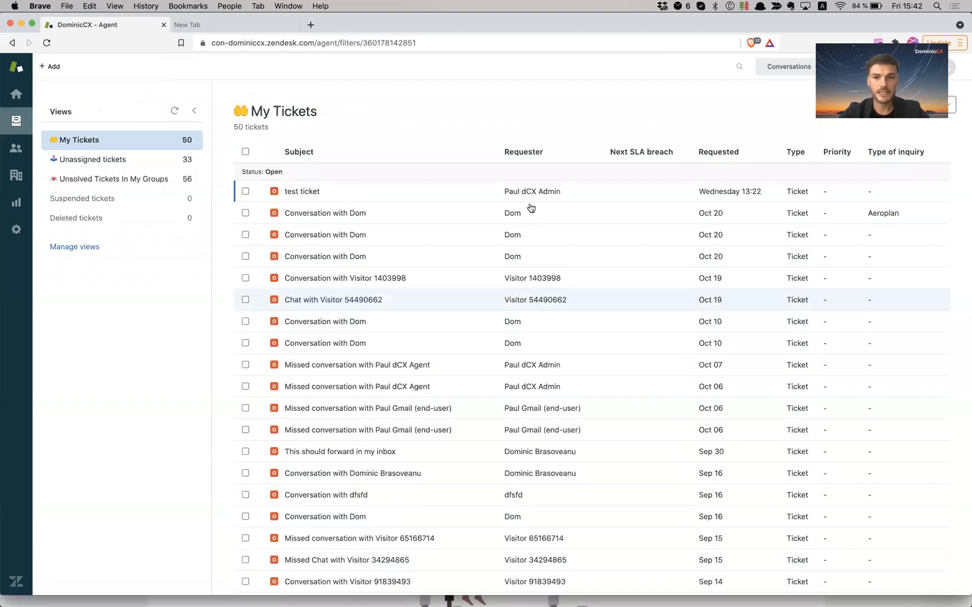
{"action": "left_click", "coordinate": [521, 214]}
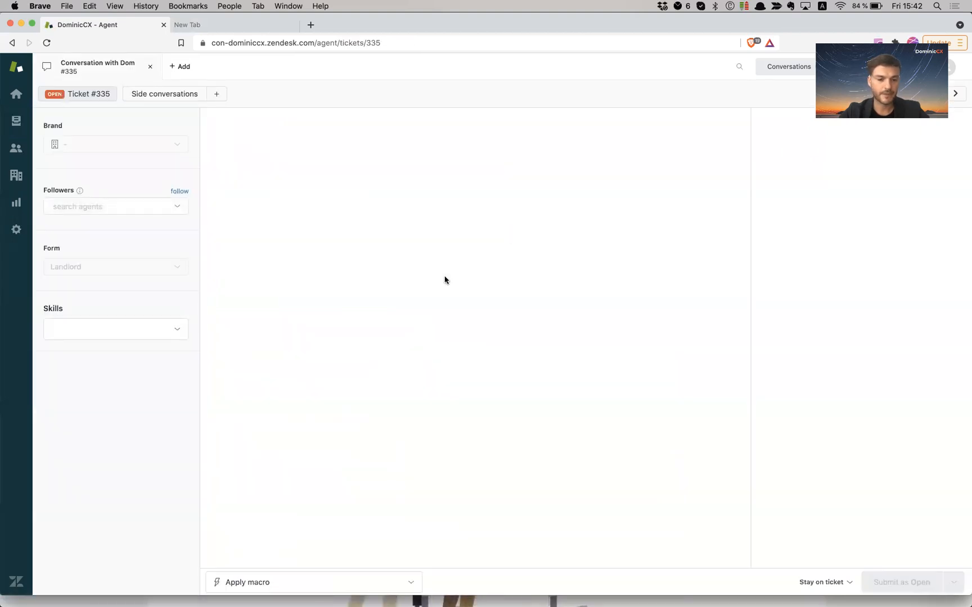
- Preview the Billing macro "Ask customer for more information" on the ticket without applying it
{"action": "left_click", "coordinate": [293, 553]}
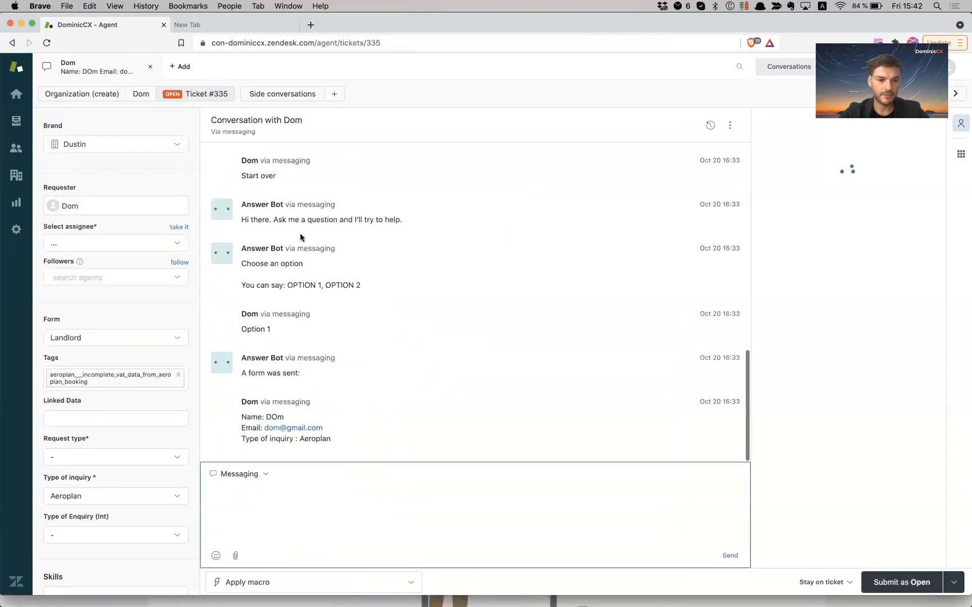
{"action": "left_click", "coordinate": [287, 583]}
{"action": "left_click", "coordinate": [314, 512]}
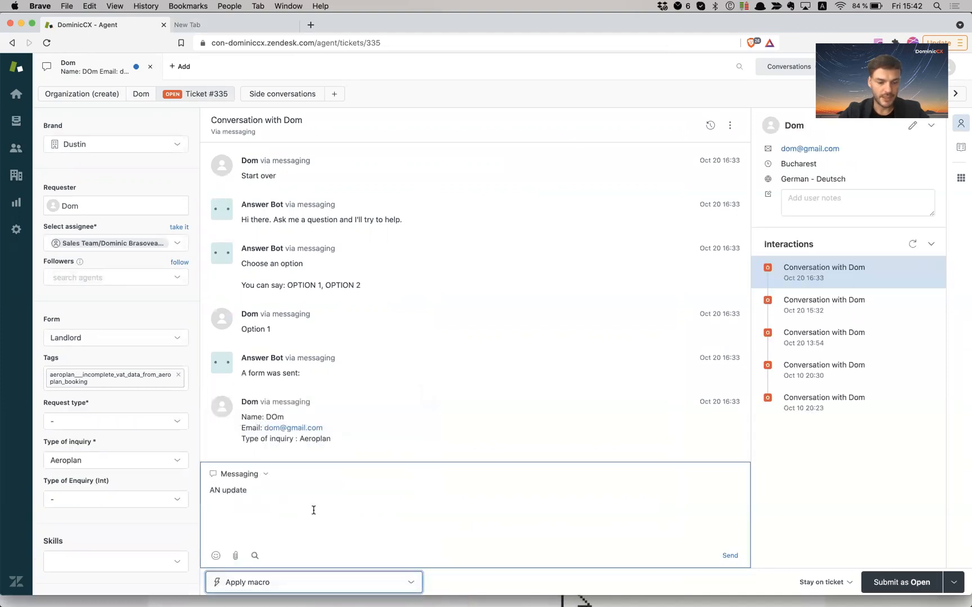
{"action": "left_click", "coordinate": [293, 582]}
{"action": "scroll", "coordinate": [299, 546], "scroll_direction": "down", "scroll_amount": 5}
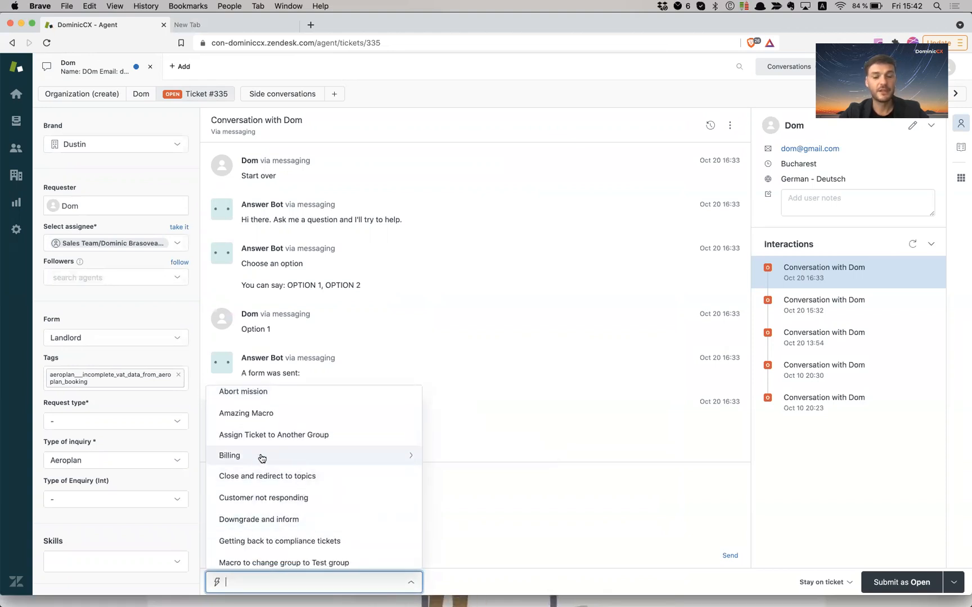
{"action": "left_click", "coordinate": [351, 461]}
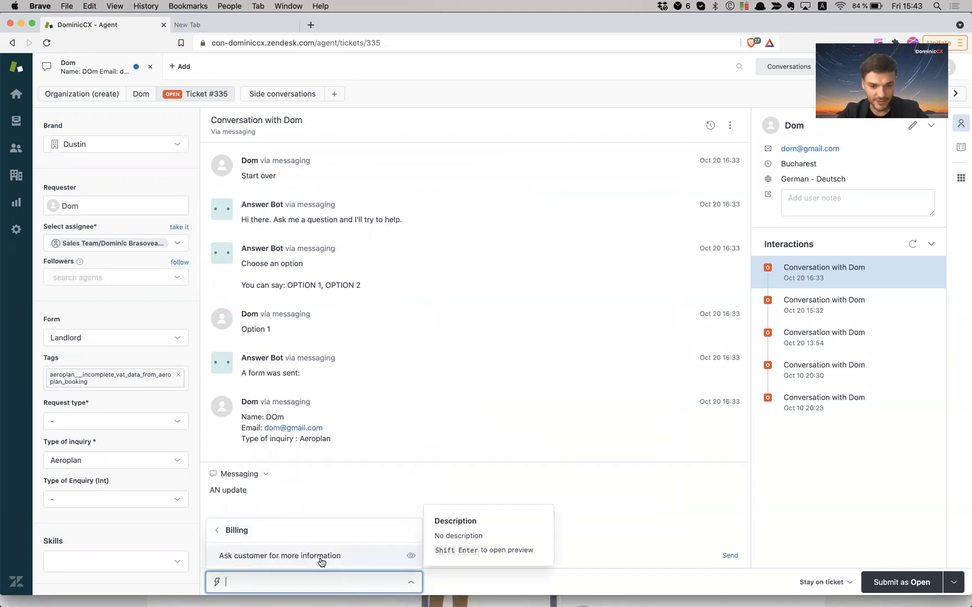
{"action": "left_click", "coordinate": [411, 556]}
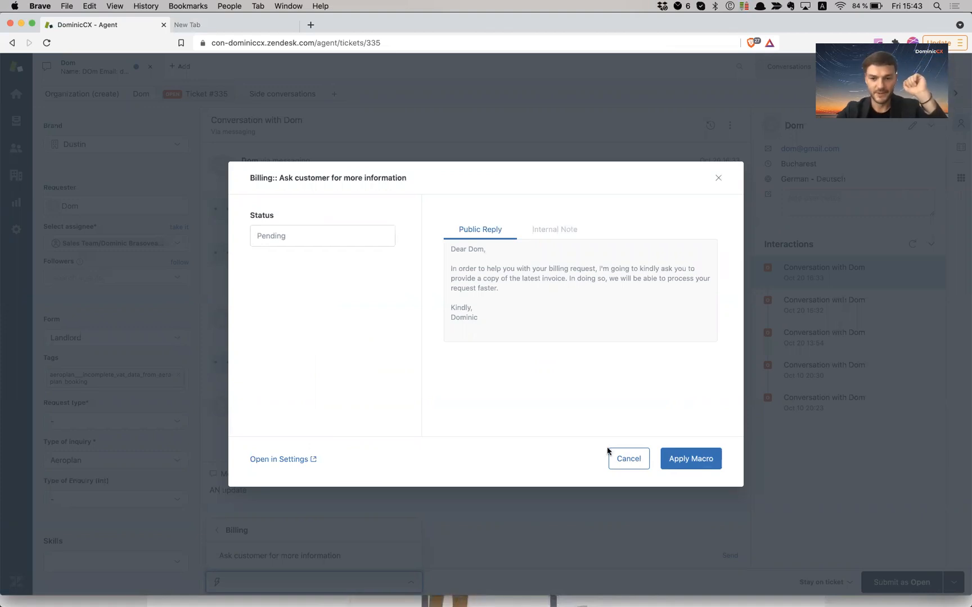
{"action": "left_click", "coordinate": [623, 464]}
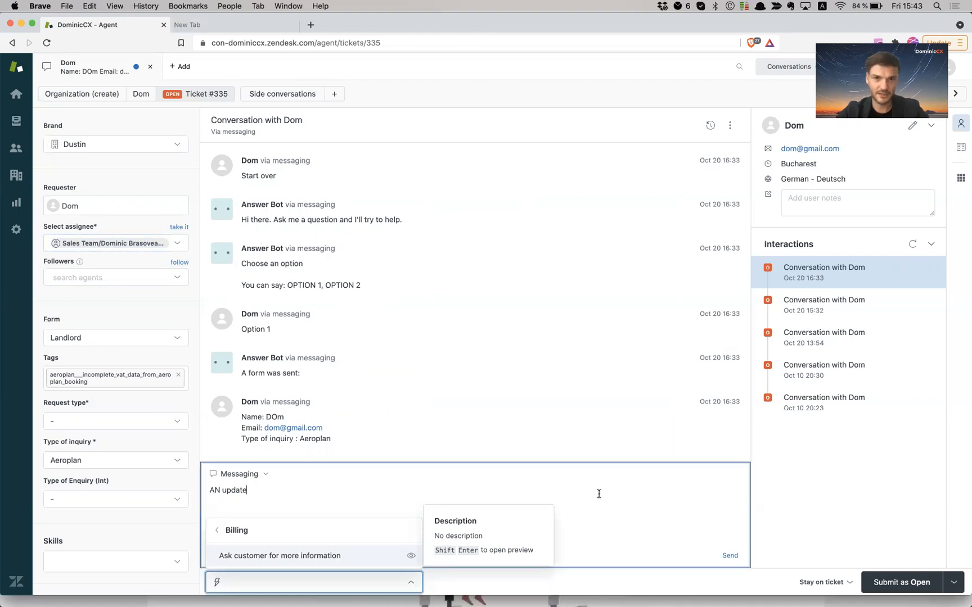
- Dismiss the macro list and delete the leftover draft text "AN update" from the messaging reply
{"action": "left_click", "coordinate": [564, 501]}
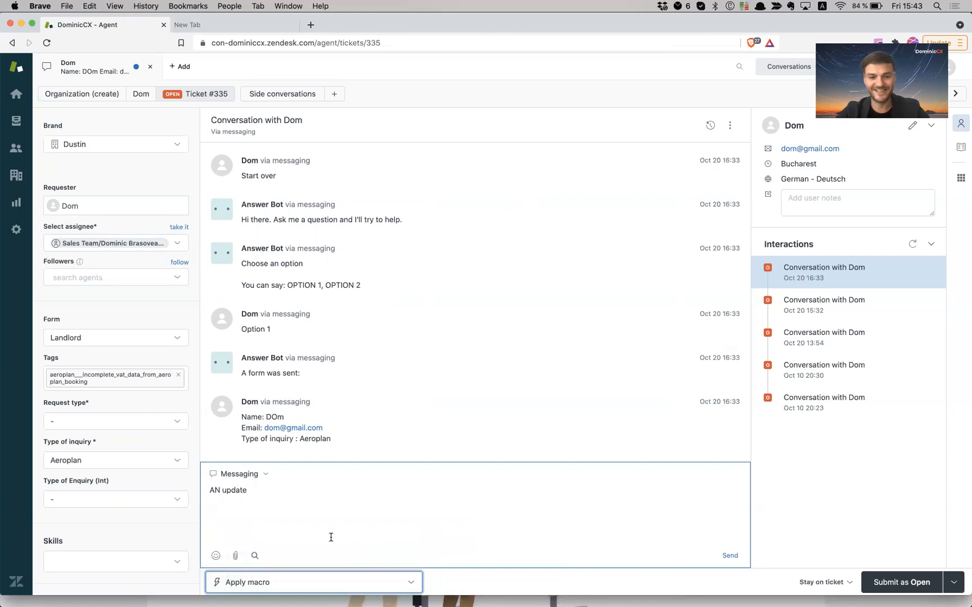
{"action": "triple_click", "coordinate": [269, 497]}
{"action": "key", "text": "BackSpace"}
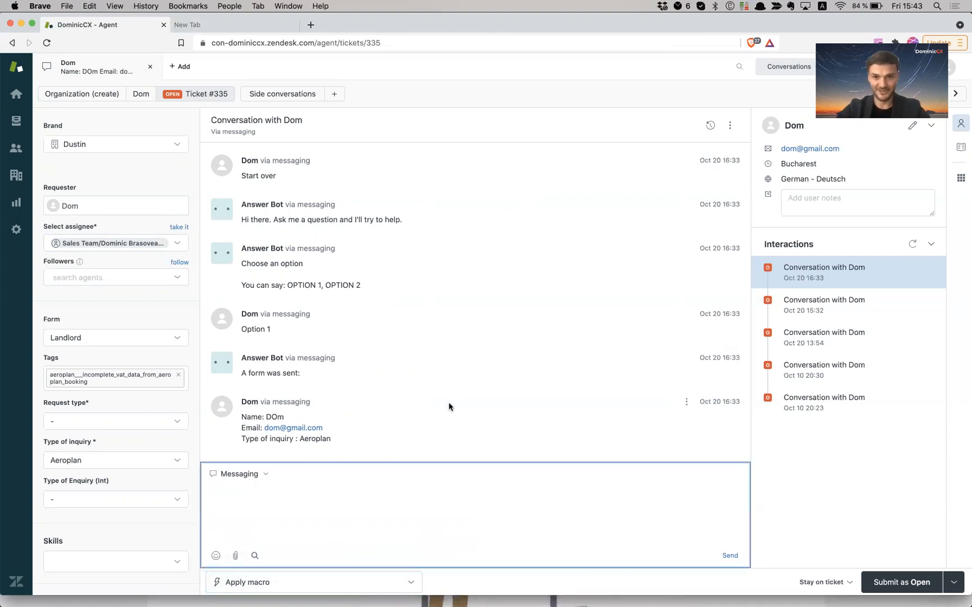
- Apply the Billing macro "Ask customer for more information" from its preview and submit the ticket as Pending
{"action": "left_click", "coordinate": [301, 581]}
{"action": "scroll", "coordinate": [297, 546], "scroll_direction": "down", "scroll_amount": 5}
{"action": "left_click", "coordinate": [322, 478]}
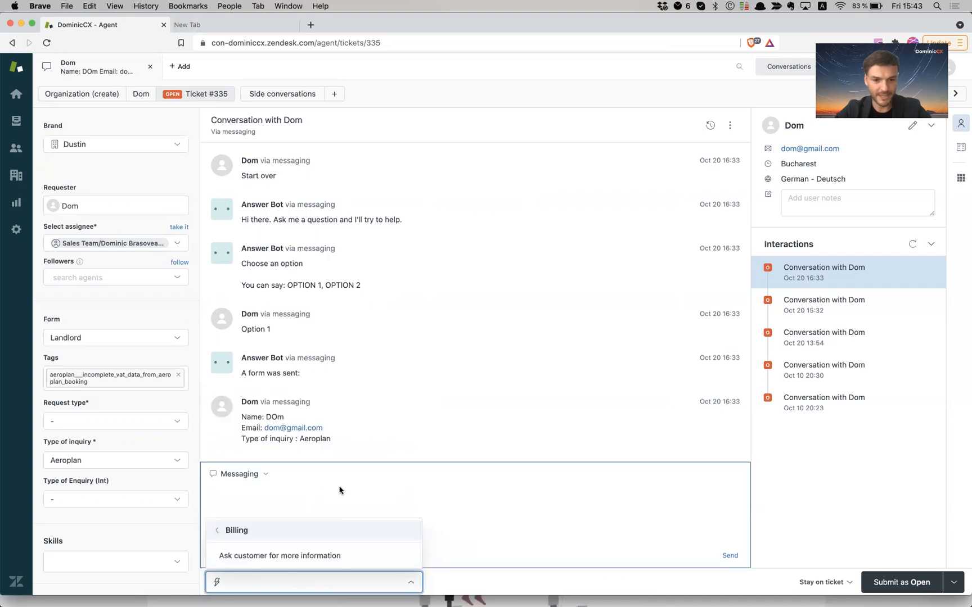
{"action": "left_click", "coordinate": [409, 557]}
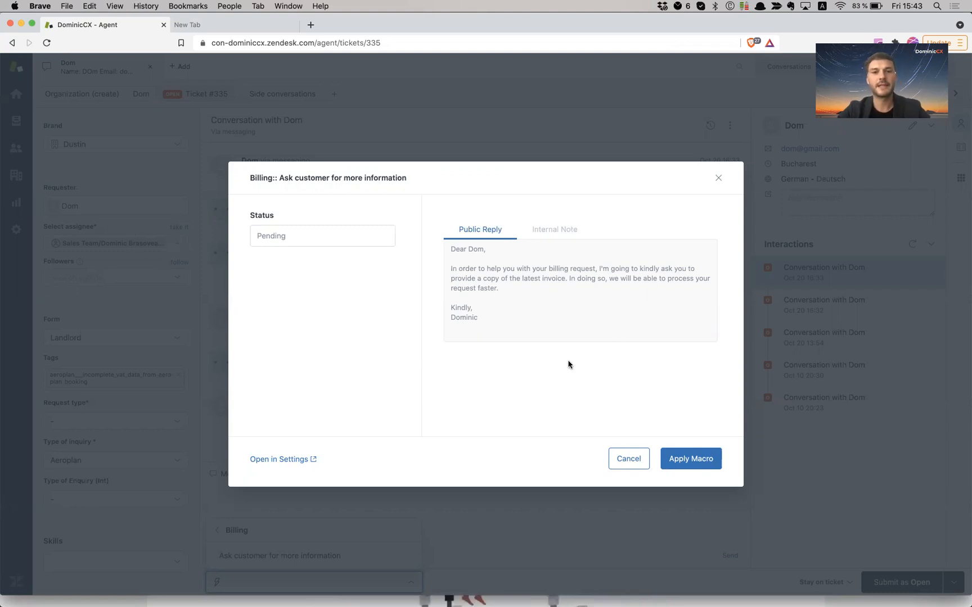
{"action": "left_click", "coordinate": [705, 463]}
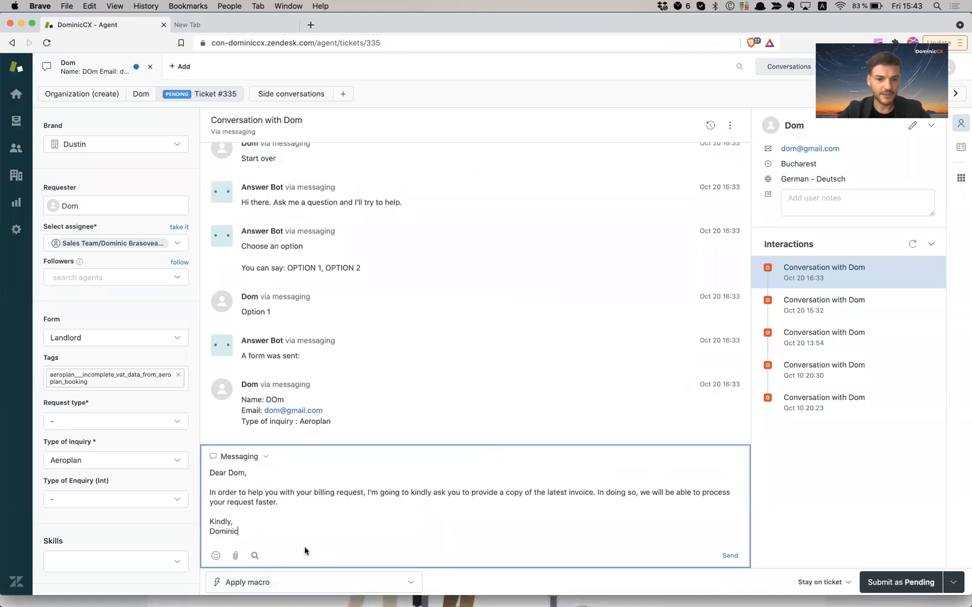
{"action": "left_click", "coordinate": [915, 582]}
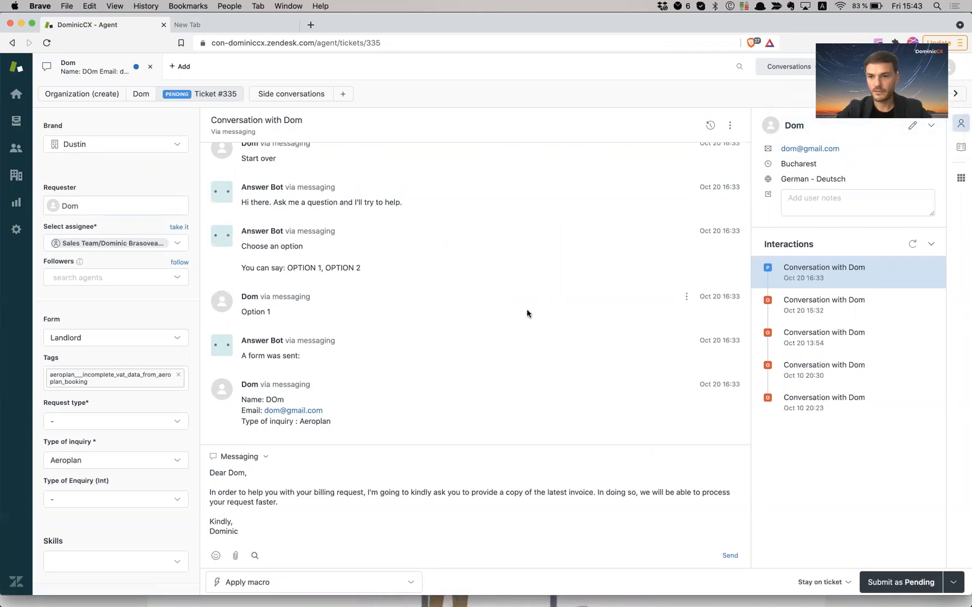
- Switch the ticket's reply channel from Messaging to Email
{"action": "left_click", "coordinate": [301, 526]}
{"action": "scroll", "coordinate": [382, 408], "scroll_direction": "up", "scroll_amount": 2}
{"action": "scroll", "coordinate": [381, 409], "scroll_direction": "down", "scroll_amount": 2}
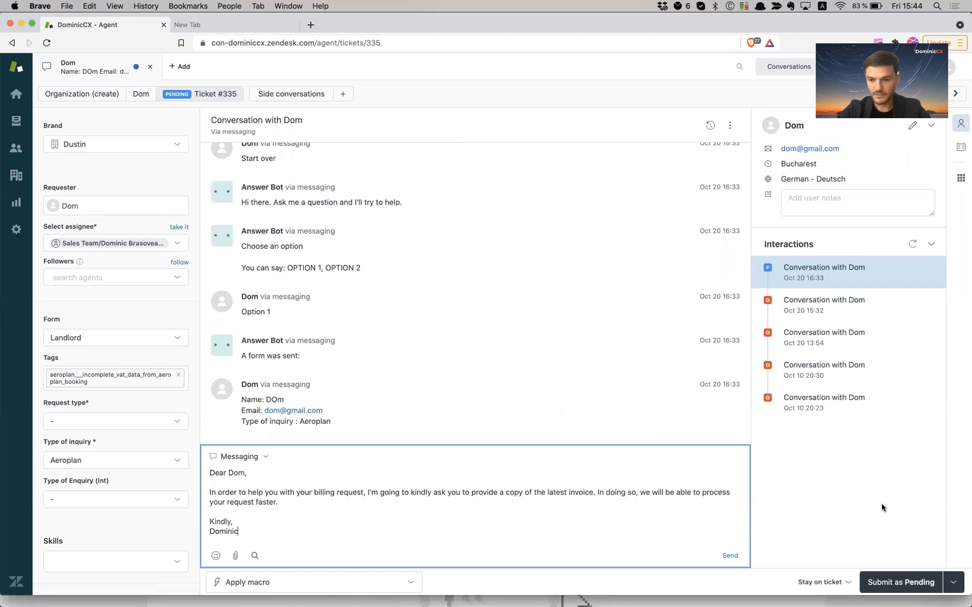
{"action": "left_click", "coordinate": [236, 459]}
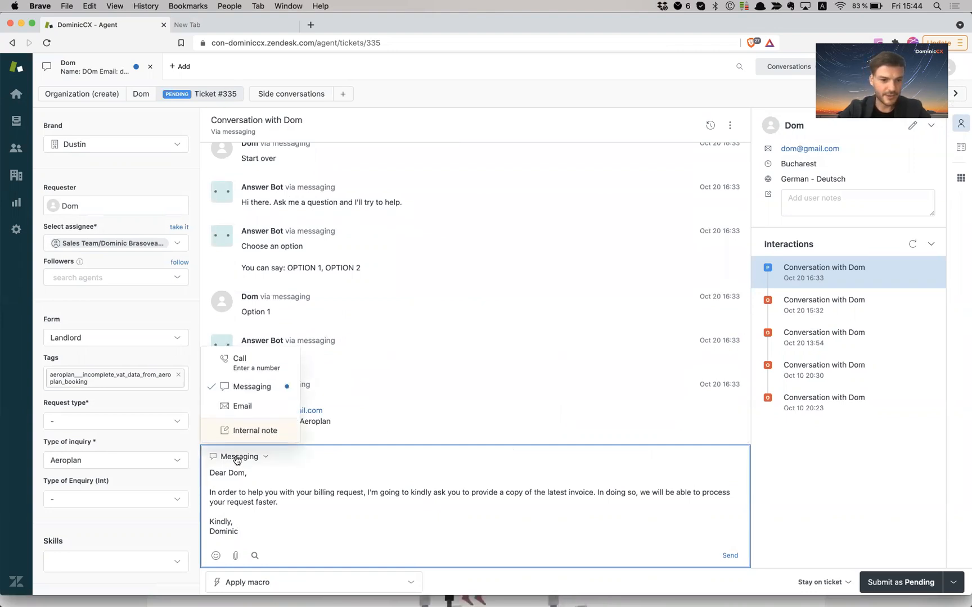
{"action": "left_click", "coordinate": [269, 407]}
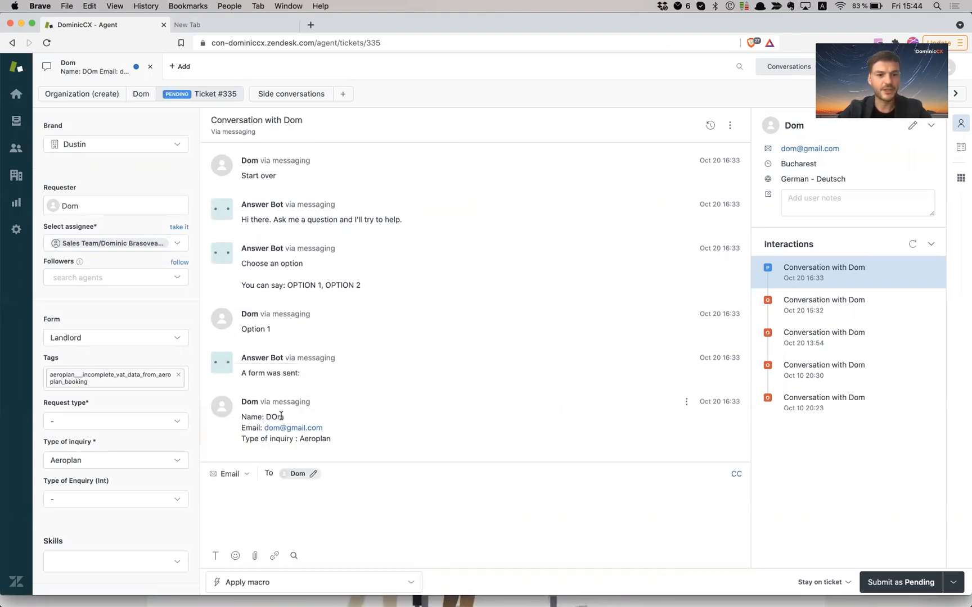
{"action": "left_click", "coordinate": [274, 410]}
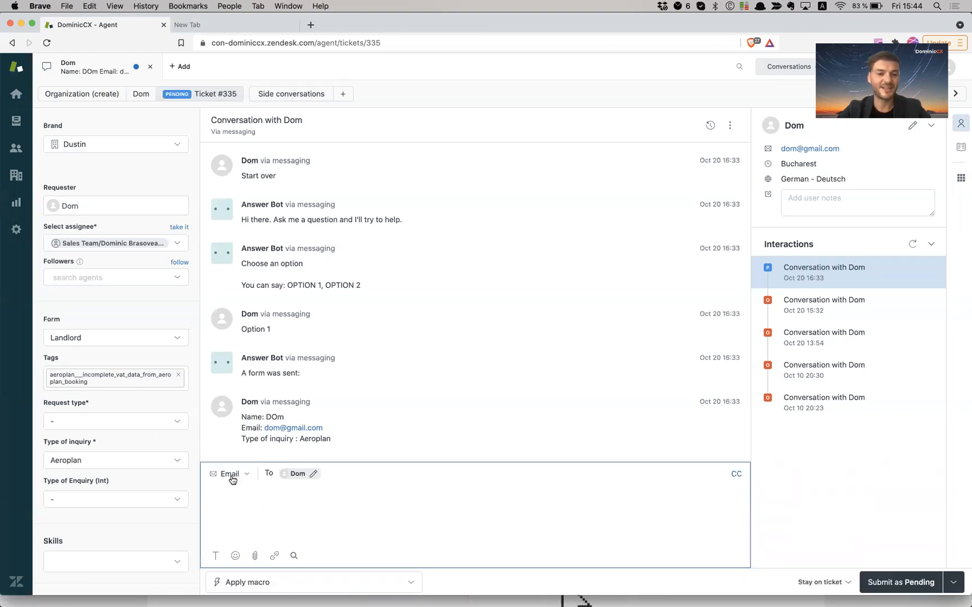
- Apply the Billing macro "Ask customer for more information" to the email reply and submit it as Pending
{"action": "left_click", "coordinate": [264, 582]}
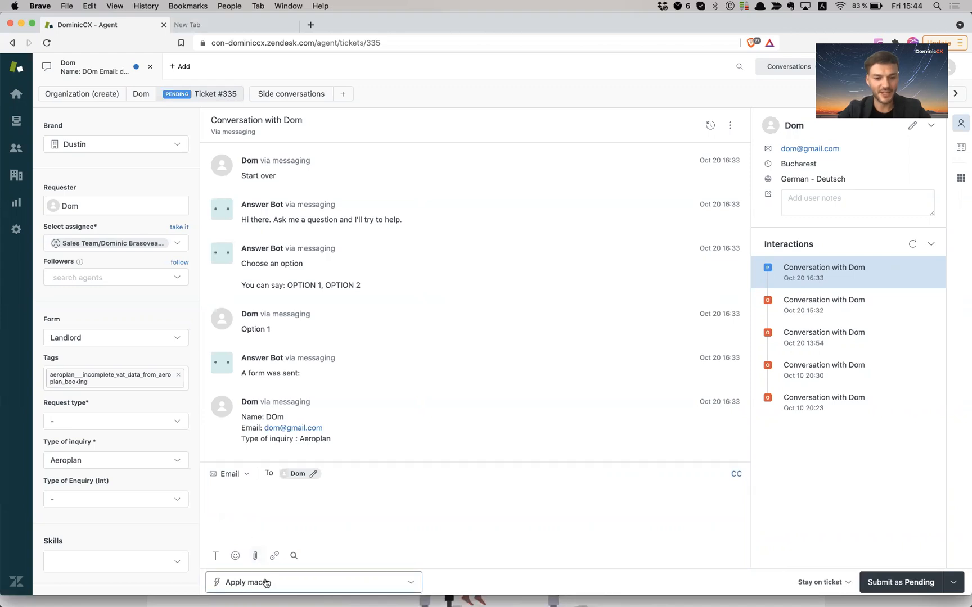
{"action": "scroll", "coordinate": [291, 531], "scroll_direction": "down", "scroll_amount": 3}
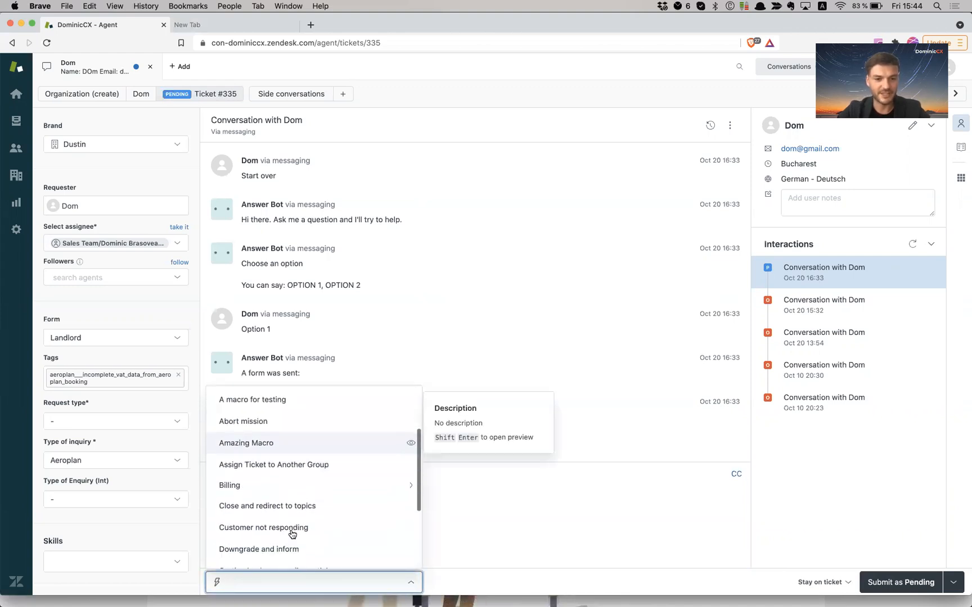
{"action": "left_click", "coordinate": [330, 487]}
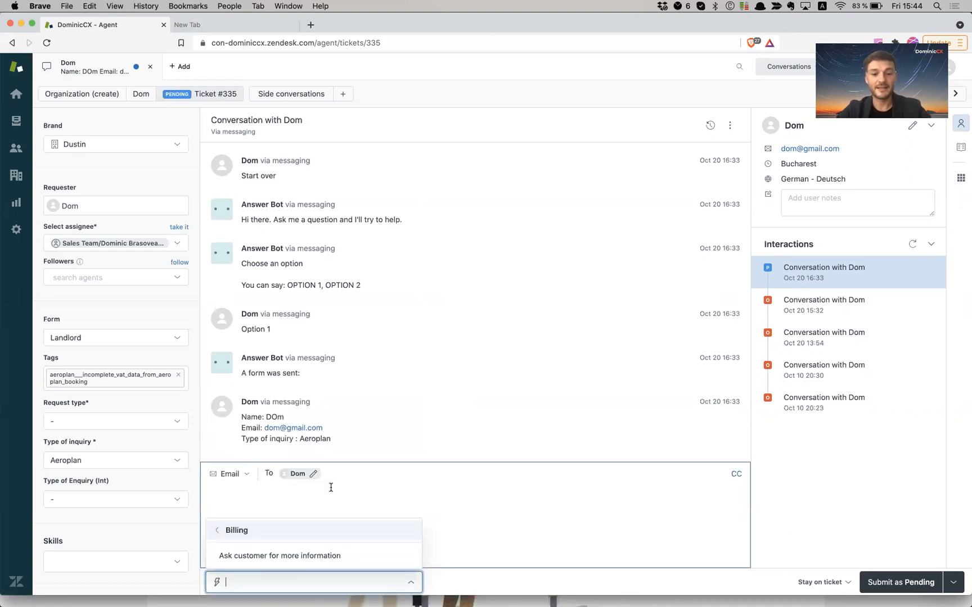
{"action": "left_click", "coordinate": [312, 560]}
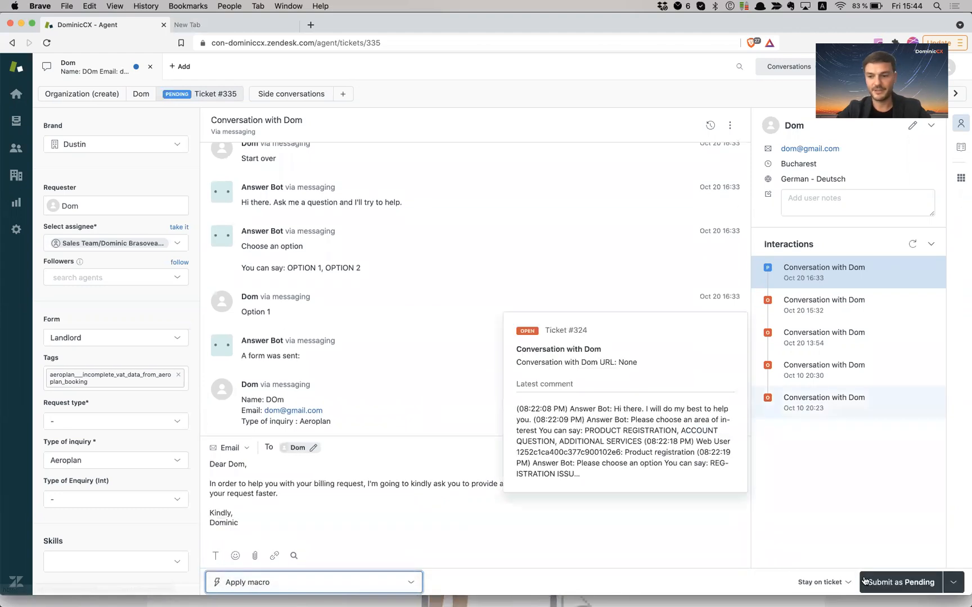
{"action": "left_click", "coordinate": [898, 581]}
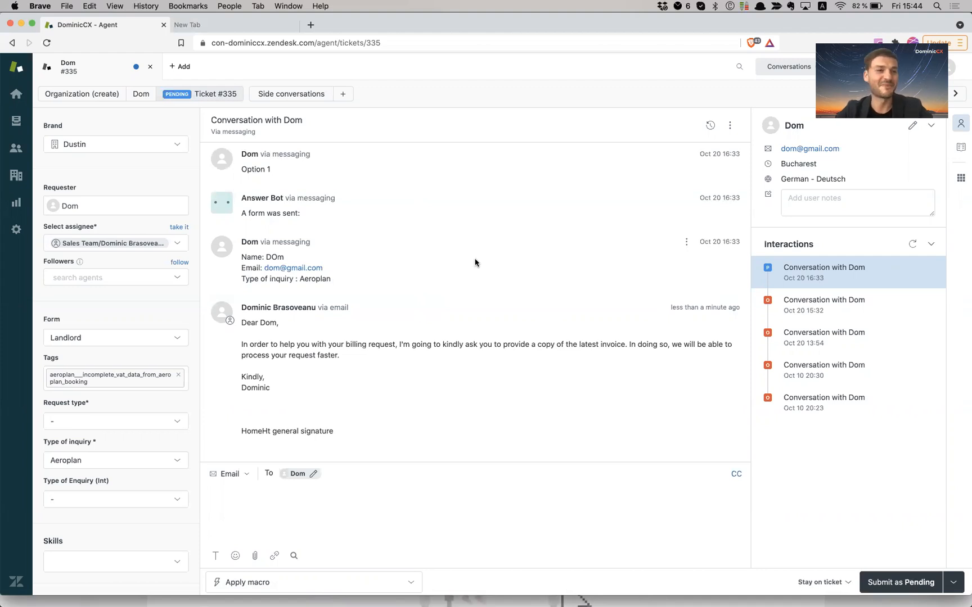
- Go to the Dynamic Content admin settings and open the form for a new dynamic content item
{"action": "left_click", "coordinate": [17, 228]}
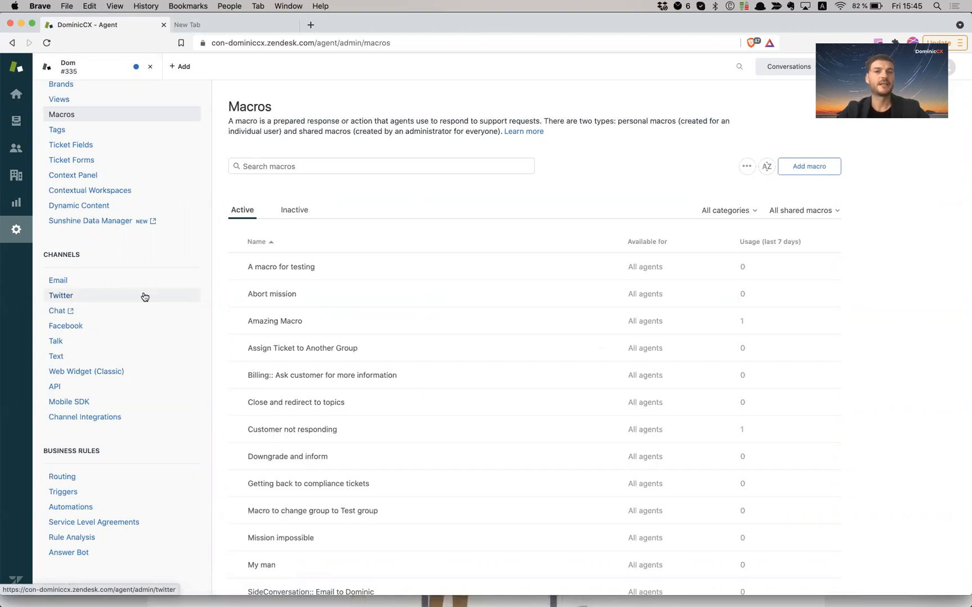
{"action": "scroll", "coordinate": [152, 265], "scroll_direction": "up", "scroll_amount": 5}
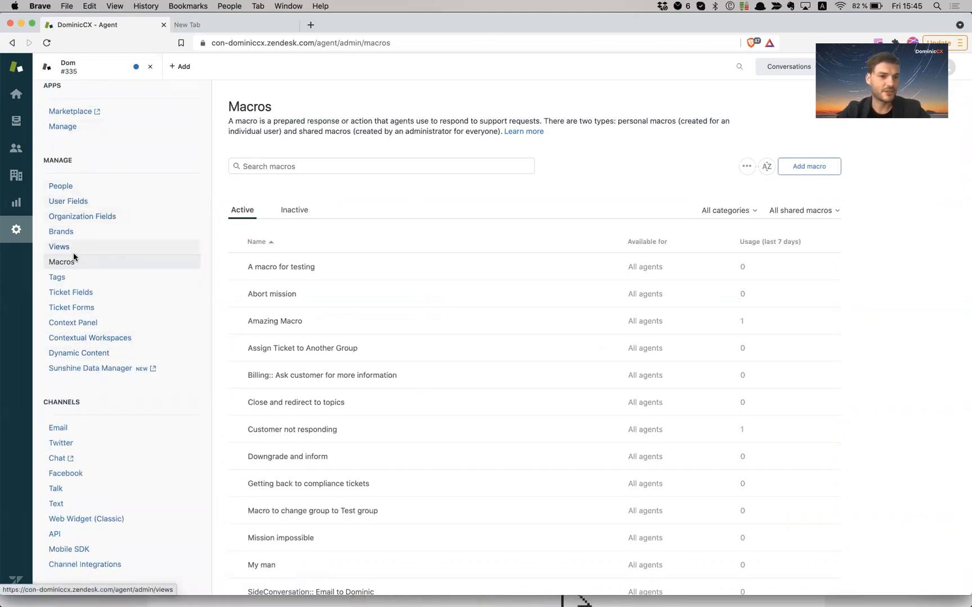
{"action": "left_click", "coordinate": [96, 357]}
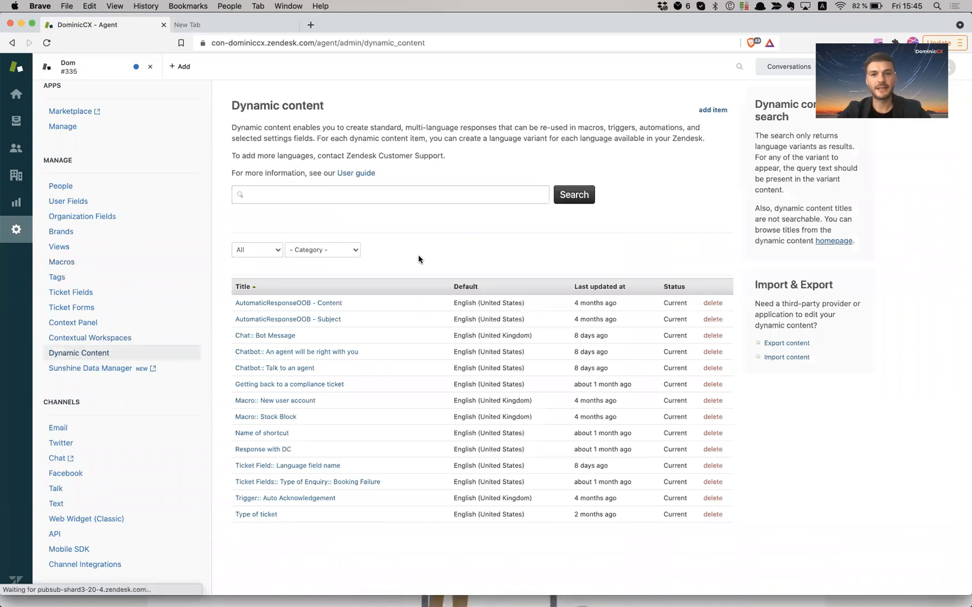
{"action": "left_click", "coordinate": [723, 114]}
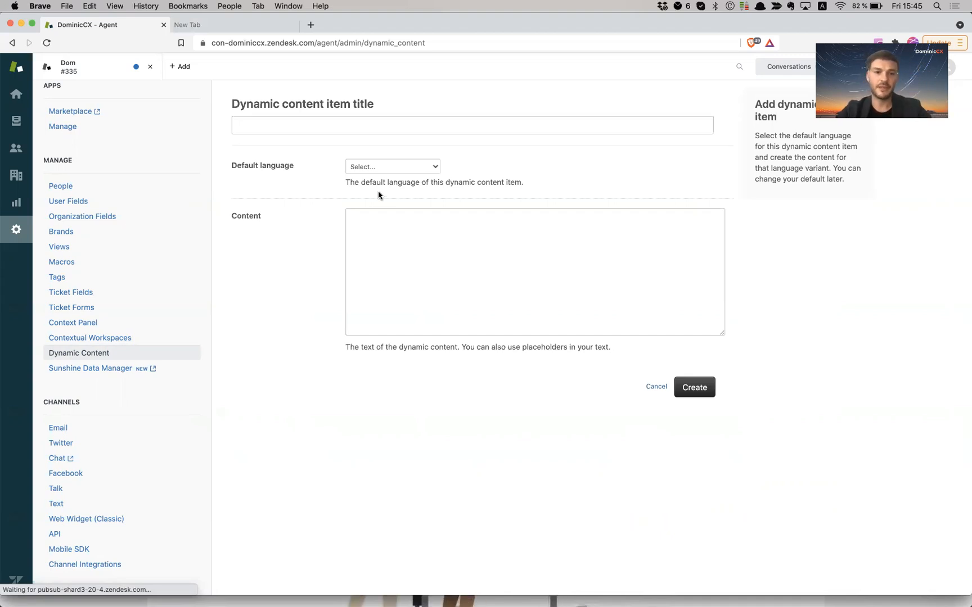
- Title the new dynamic content item "Macro:: Billing:: Ask customer for more information"
{"action": "left_click", "coordinate": [301, 119]}
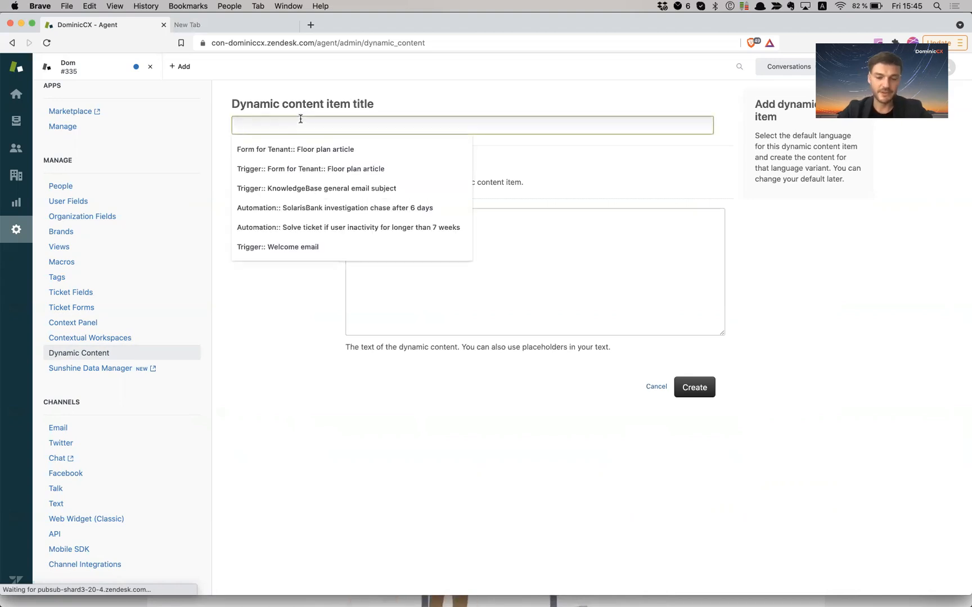
{"action": "type", "text": "Mac"}
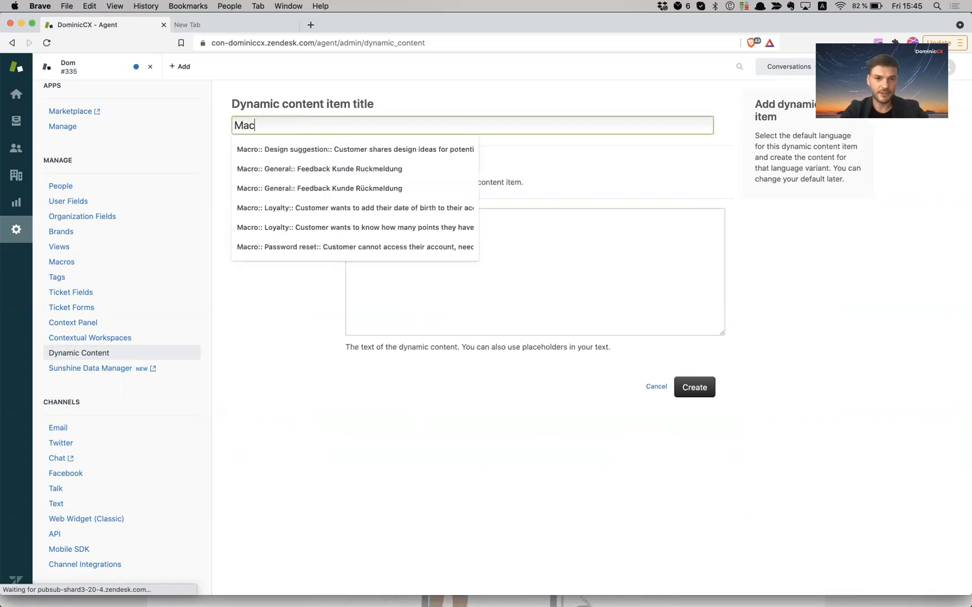
{"action": "type", "text": "ro::"}
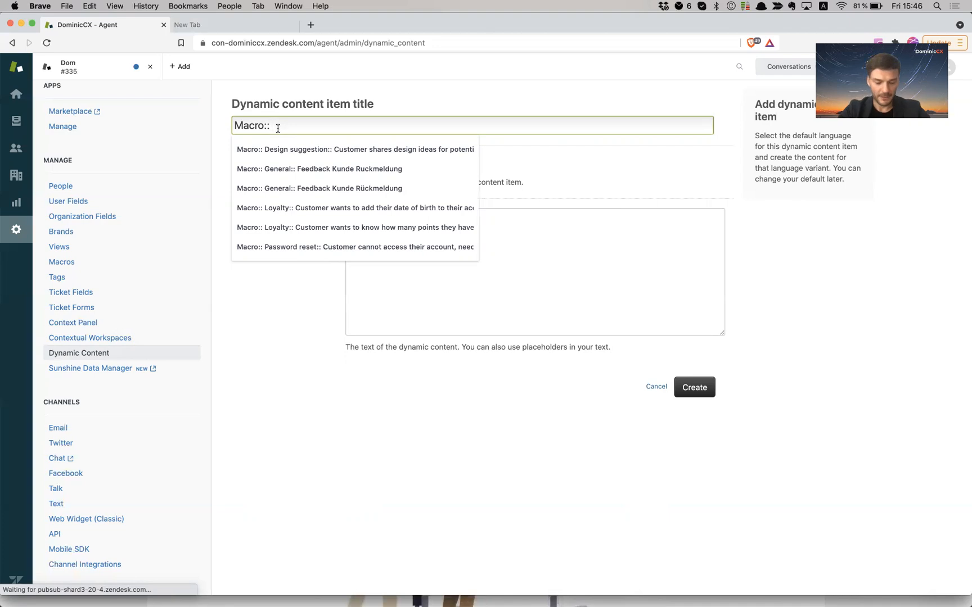
{"action": "type", "text": "Ask customer"}
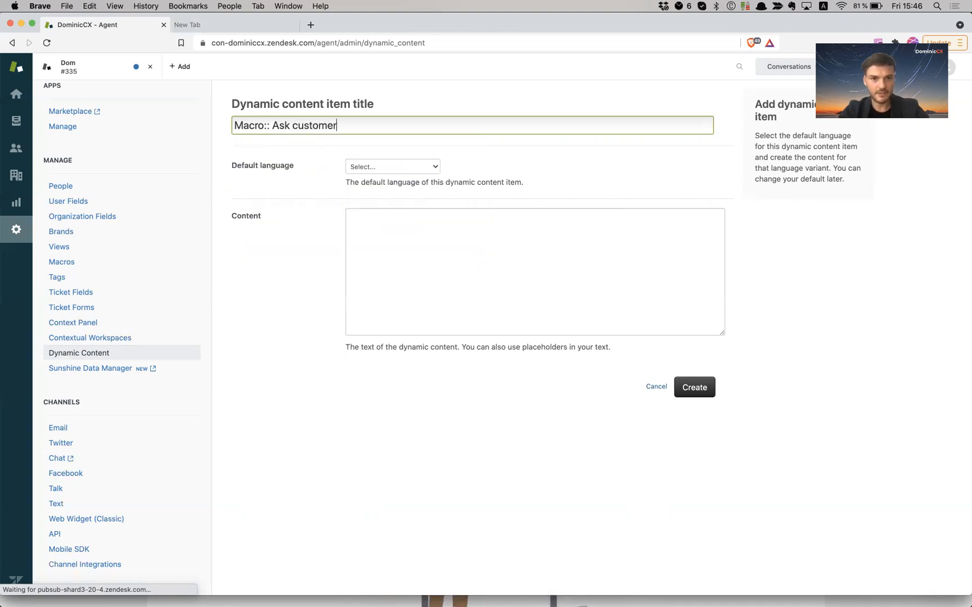
{"action": "key", "text": "alt+Left"}
{"action": "type", "text": "Billing::"}
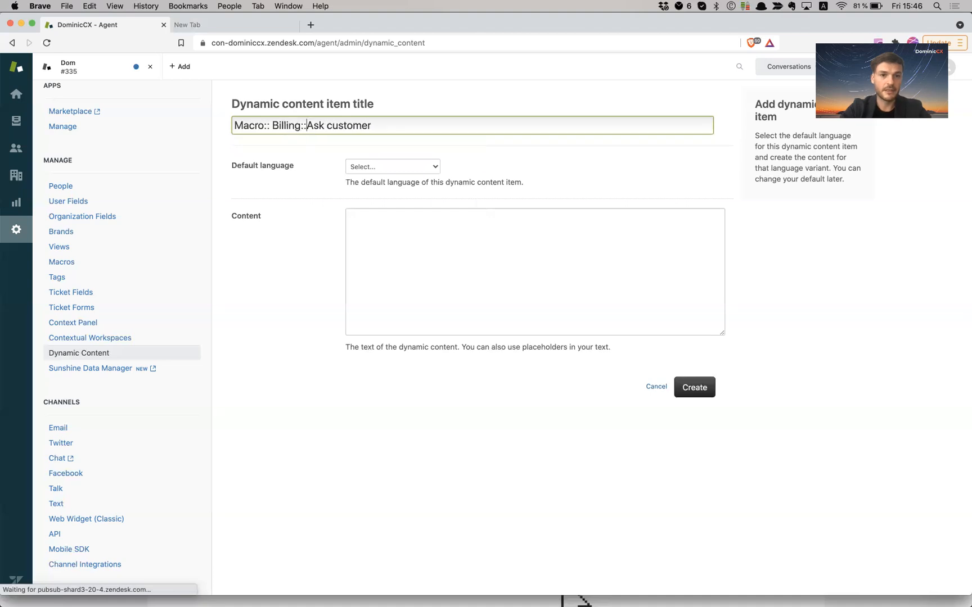
{"action": "left_click", "coordinate": [374, 125]}
{"action": "type", "text": "for more inf"}
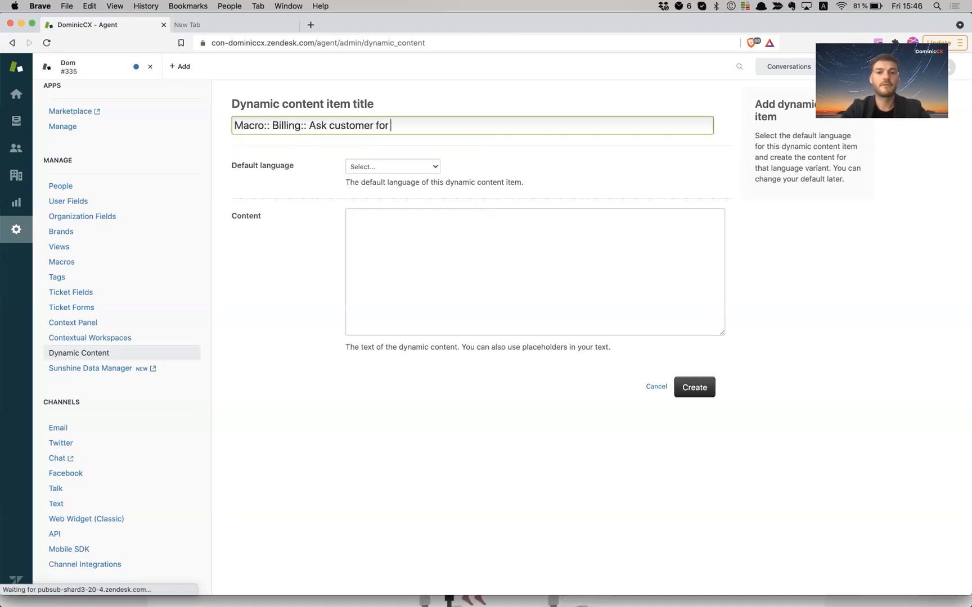
{"action": "key", "text": "BackSpace"}
{"action": "key", "text": "BackSpace"}
{"action": "key", "text": "BackSpace"}
{"action": "type", "text": "infri"}
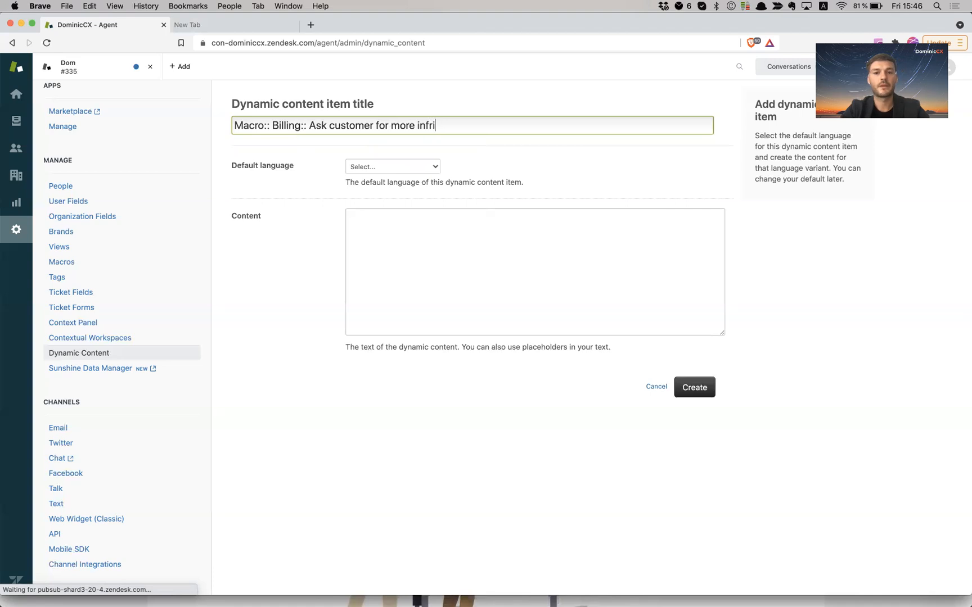
{"action": "key", "text": "BackSpace"}
{"action": "type", "text": "ormation"}
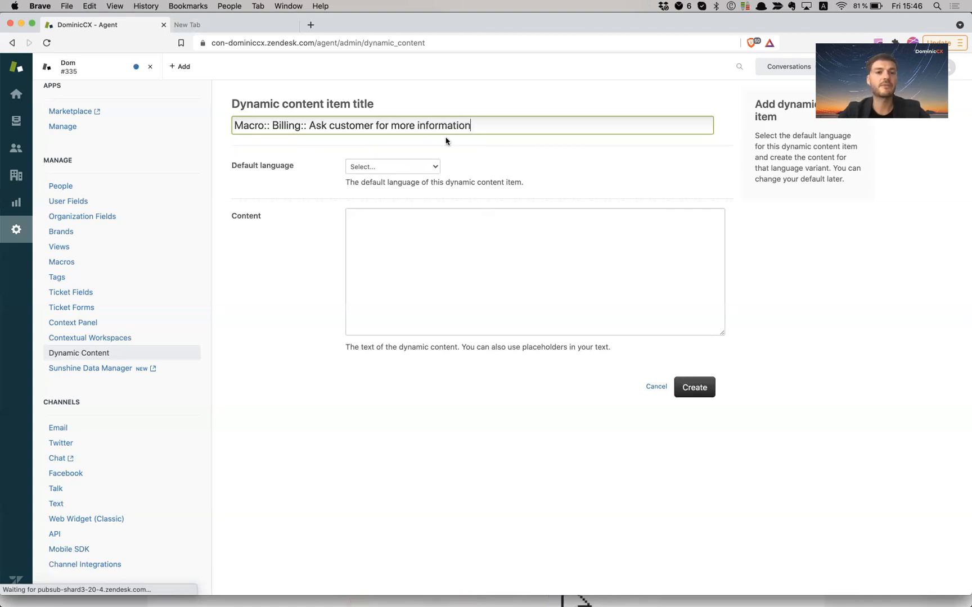
- Set the dynamic content item's default language to English (United States) and place the cursor in its content
{"action": "left_click", "coordinate": [399, 167]}
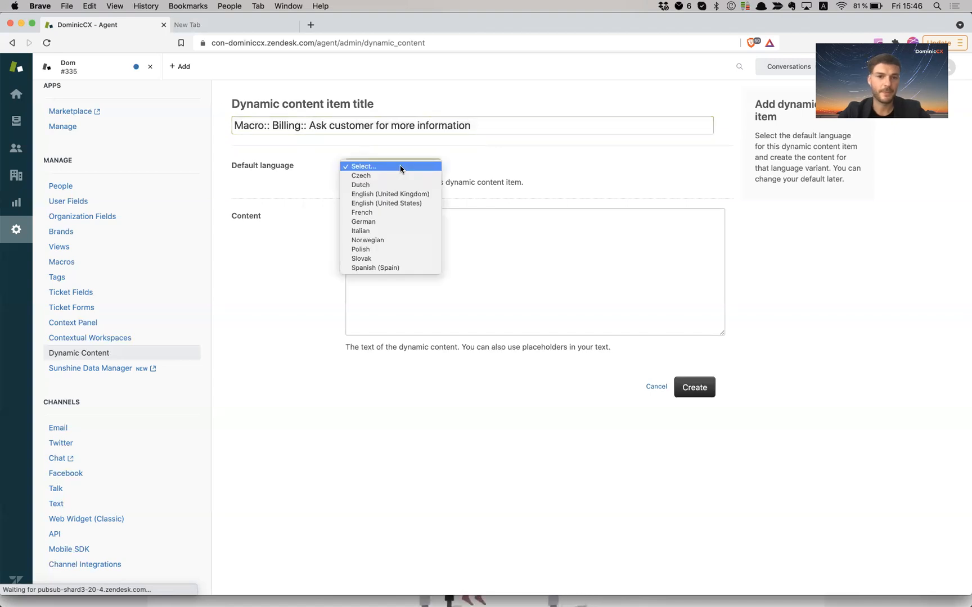
{"action": "left_click", "coordinate": [416, 204]}
{"action": "left_click", "coordinate": [412, 232]}
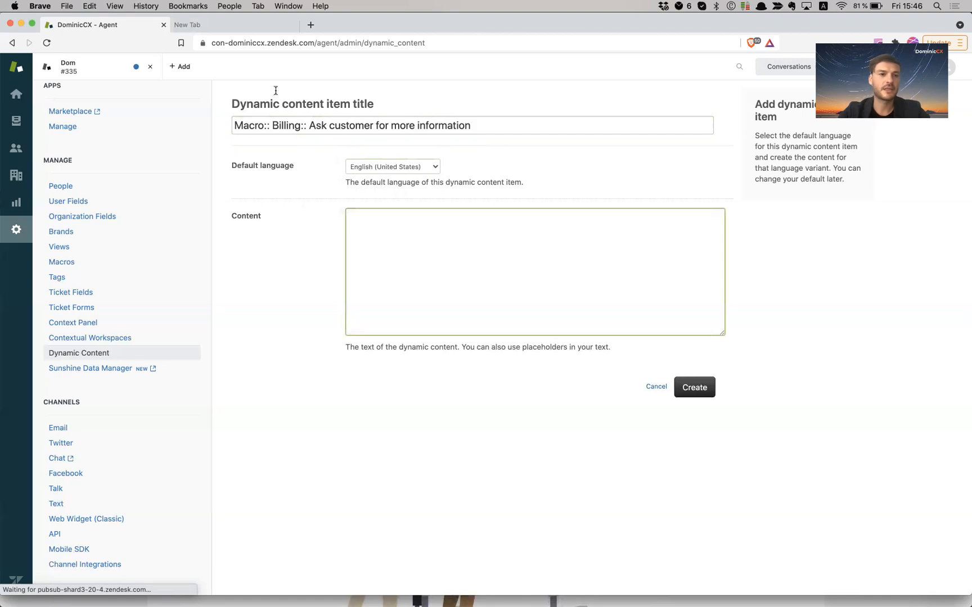
- Load con-dominiccx.zendesk.com/agent in the second browser tab and go to its admin settings
{"action": "left_click", "coordinate": [222, 18]}
{"action": "left_click", "coordinate": [227, 43]}
{"action": "type", "text": "con"}
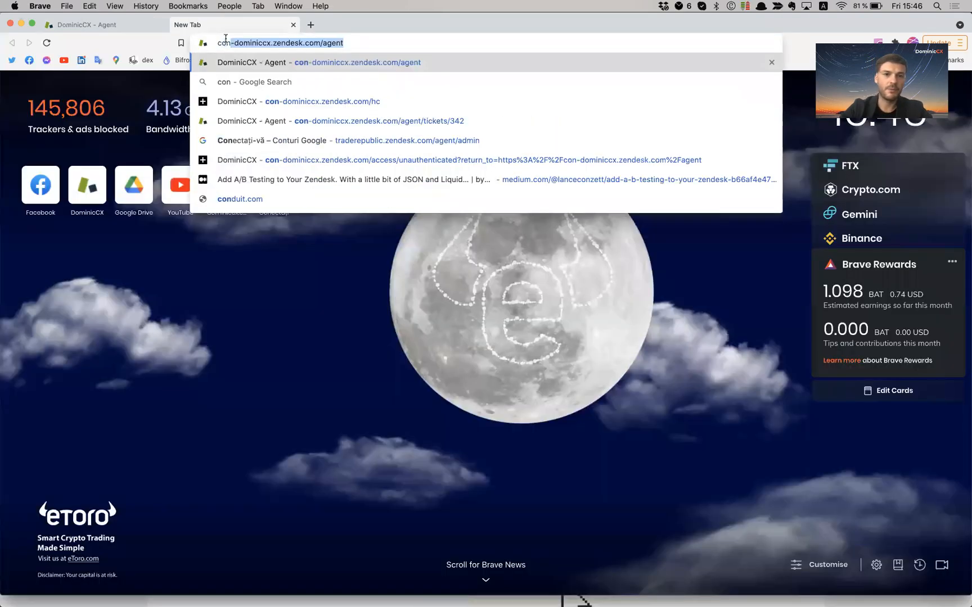
{"action": "key", "text": "Return"}
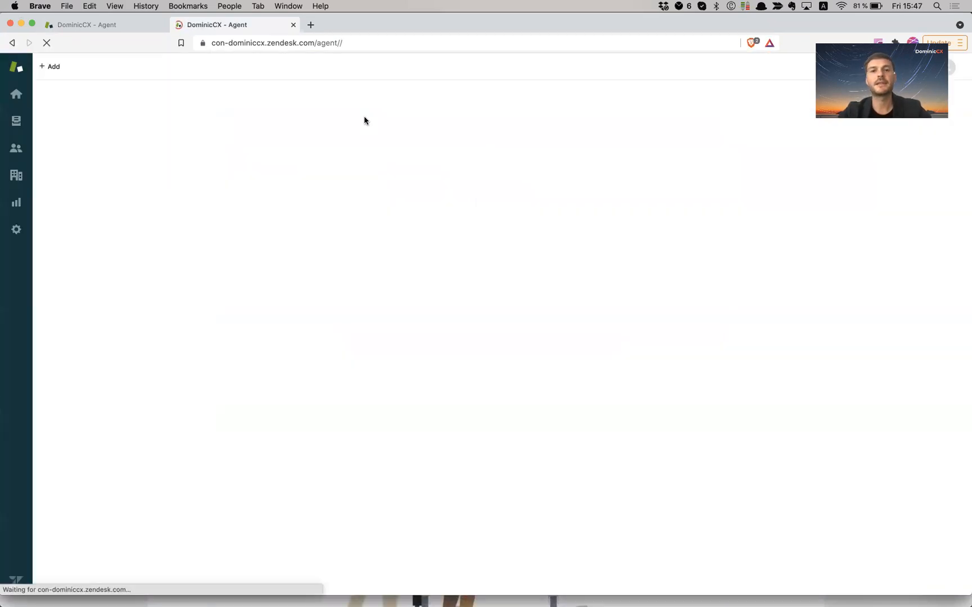
{"action": "left_click", "coordinate": [16, 236]}
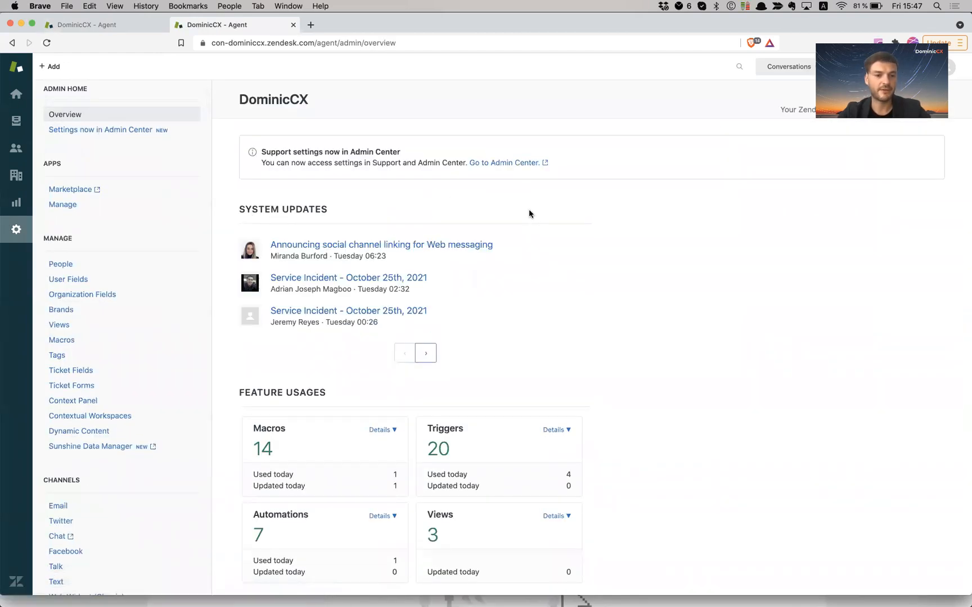
{"action": "scroll", "coordinate": [97, 401], "scroll_direction": "down", "scroll_amount": 1}
{"action": "scroll", "coordinate": [96, 401], "scroll_direction": "up", "scroll_amount": 2}
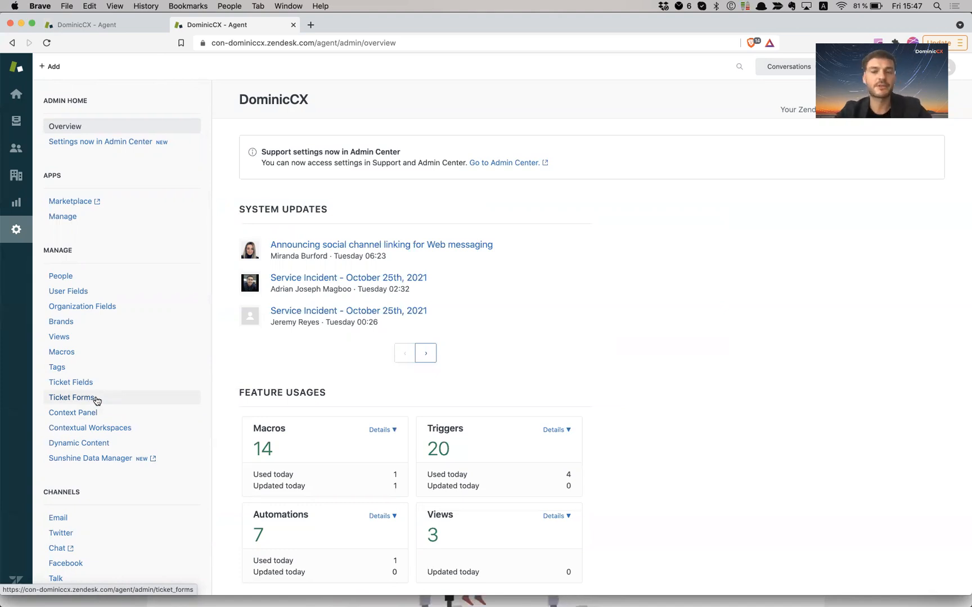
{"action": "scroll", "coordinate": [144, 417], "scroll_direction": "down", "scroll_amount": 3}
{"action": "scroll", "coordinate": [145, 416], "scroll_direction": "up", "scroll_amount": 3}
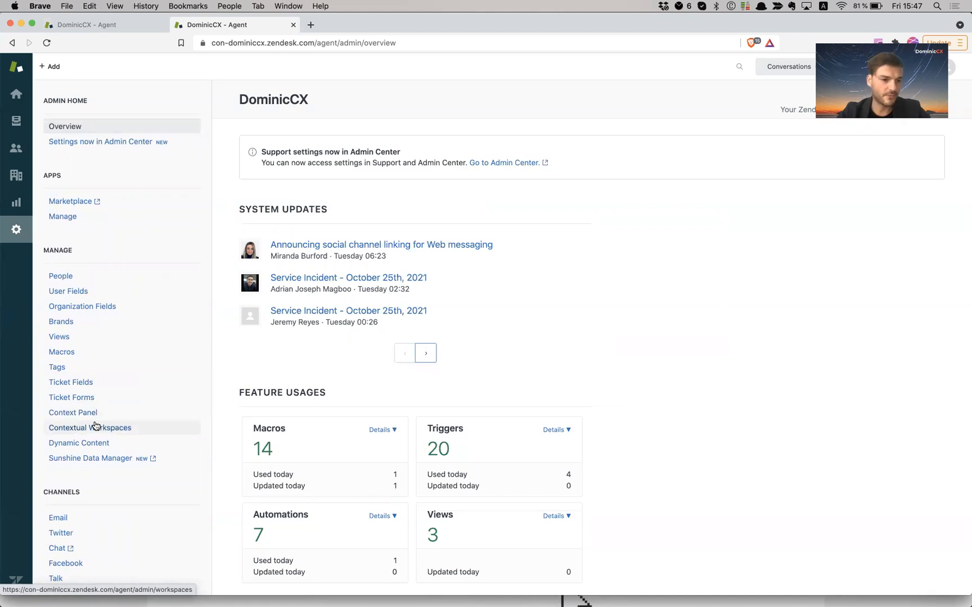
- Open the shared macro "Billing:: Ask customer for more information" and copy its full comment text
{"action": "left_click", "coordinate": [84, 353]}
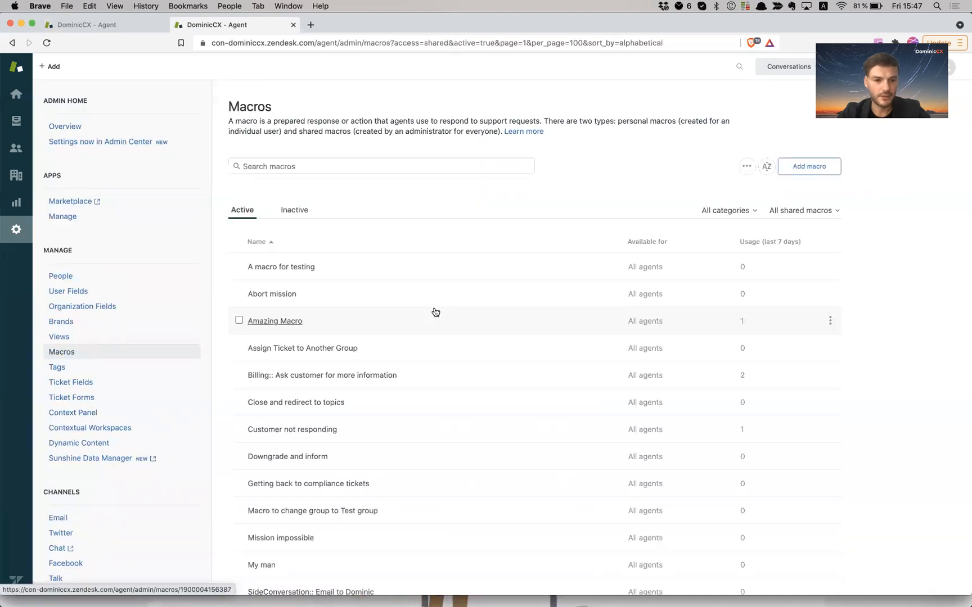
{"action": "left_click", "coordinate": [339, 375]}
{"action": "scroll", "coordinate": [369, 352], "scroll_direction": "down", "scroll_amount": 3}
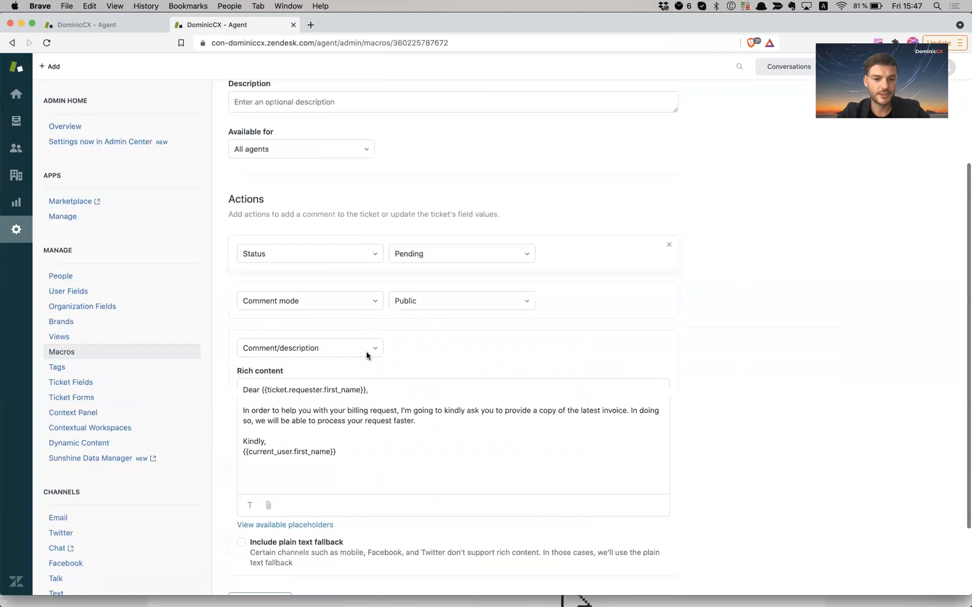
{"action": "left_click_drag", "start_coordinate": [351, 451], "coordinate": [204, 343]}
{"action": "key", "text": "super+c"}
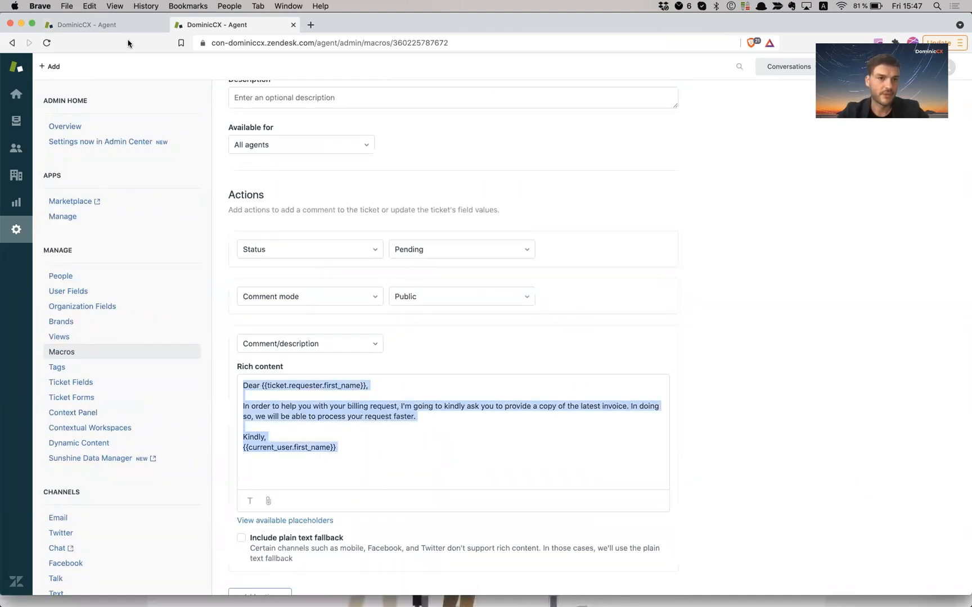
- Paste the copied macro comment into the content of the new dynamic content item, trimming the trailing blank lines
{"action": "left_click", "coordinate": [118, 25]}
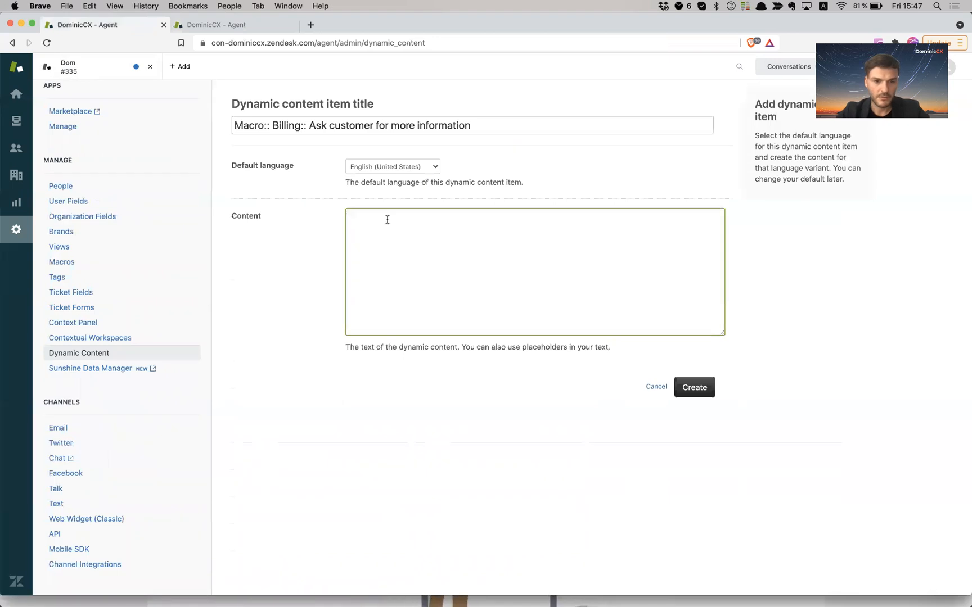
{"action": "key", "text": "super+v"}
{"action": "key", "text": "BackSpace"}
{"action": "key", "text": "BackSpace"}
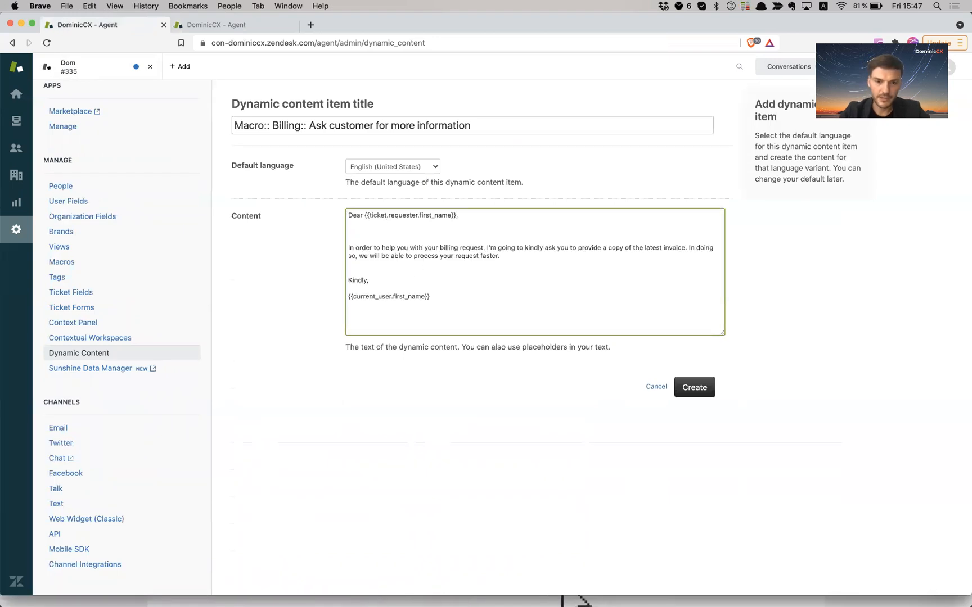
- Remove the surplus blank lines after the greeting and before the signature placeholder, and create the dynamic content item
{"action": "left_click", "coordinate": [361, 226]}
{"action": "key", "text": "BackSpace"}
{"action": "key", "text": "BackSpace"}
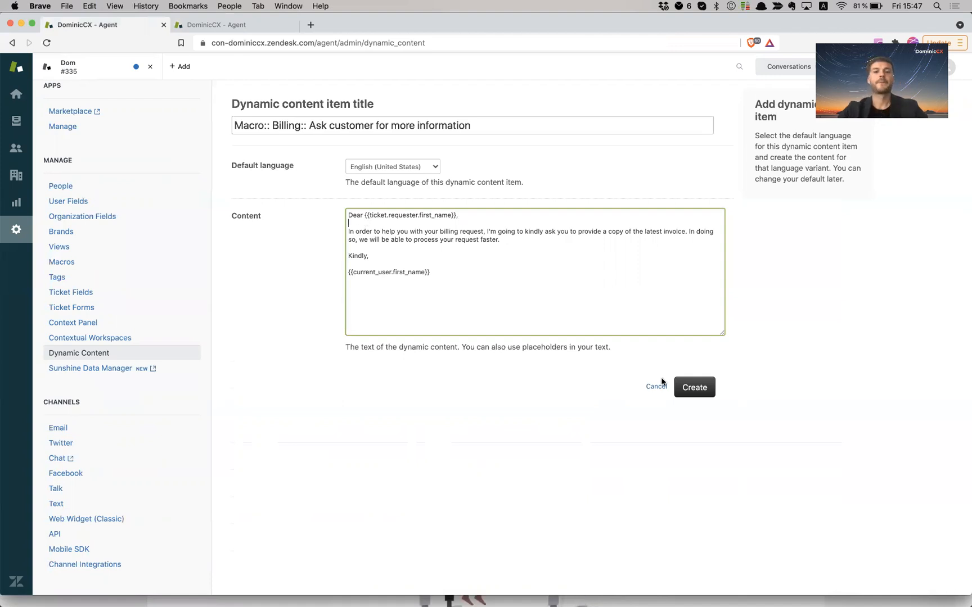
{"action": "left_click", "coordinate": [408, 260]}
{"action": "key", "text": "BackSpace"}
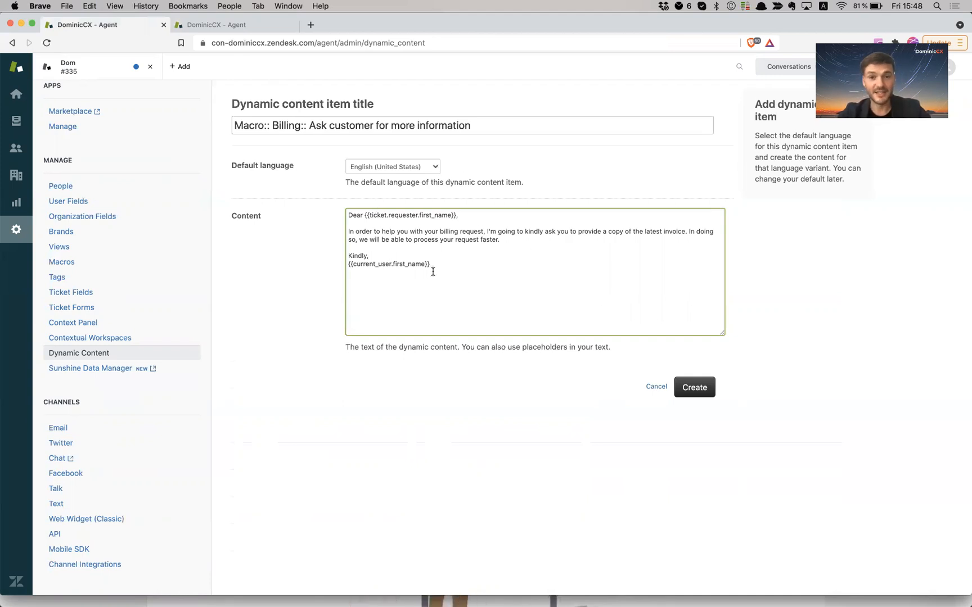
{"action": "left_click", "coordinate": [454, 262]}
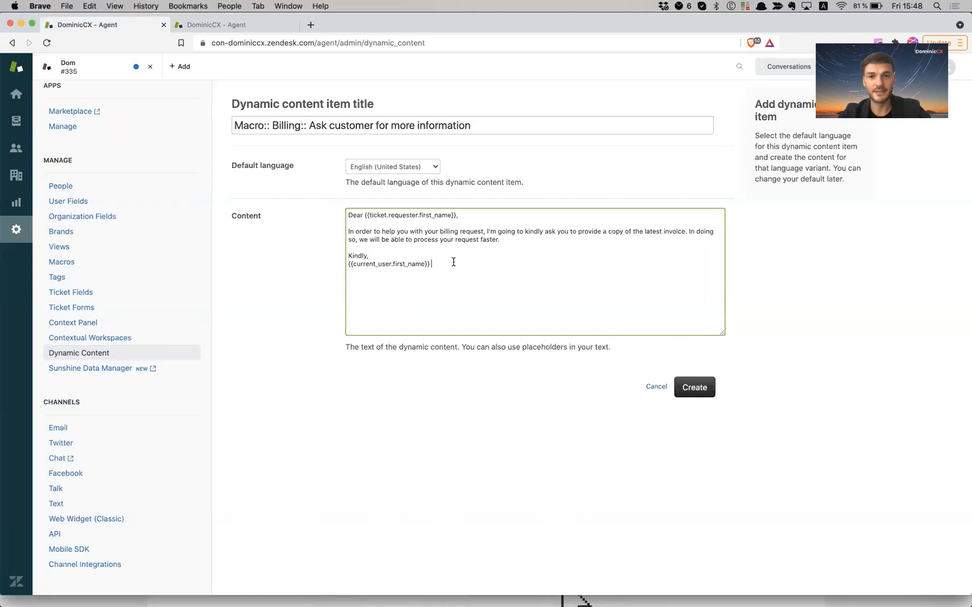
{"action": "left_click", "coordinate": [697, 393]}
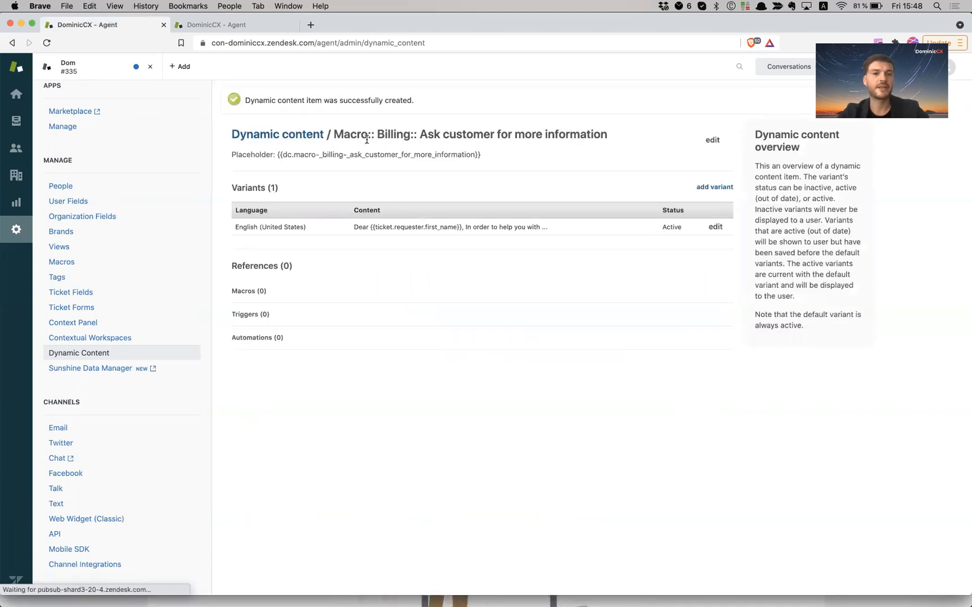
- Copy the new dynamic content item's placeholder {{dc.macro-_billing-_ask_customer_for_more_information}}
{"action": "left_click_drag", "start_coordinate": [249, 153], "coordinate": [268, 154]}
{"action": "left_click", "coordinate": [266, 153]}
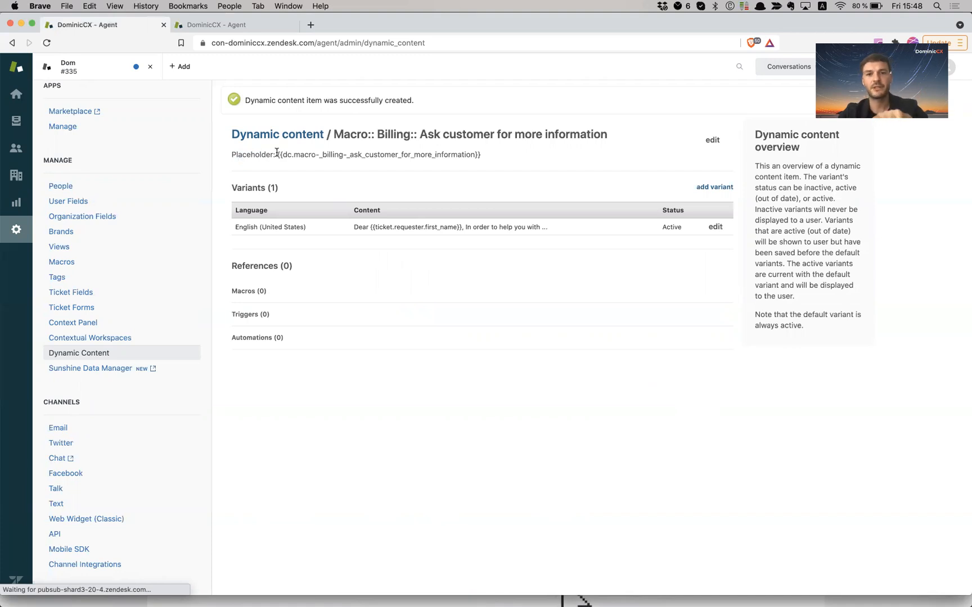
{"action": "left_click_drag", "start_coordinate": [278, 155], "coordinate": [481, 155]}
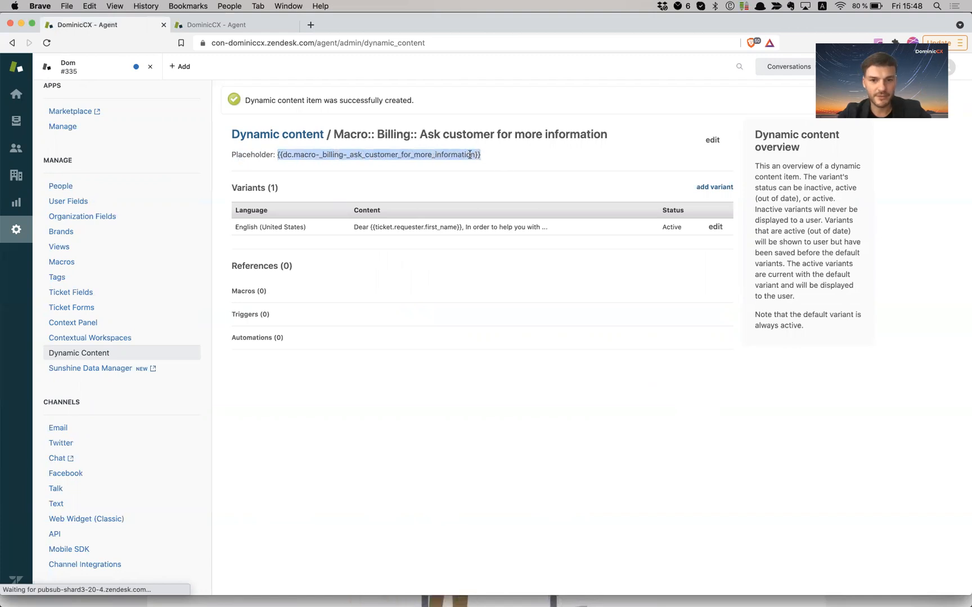
{"action": "right_click", "coordinate": [470, 153]}
{"action": "left_click", "coordinate": [502, 178]}
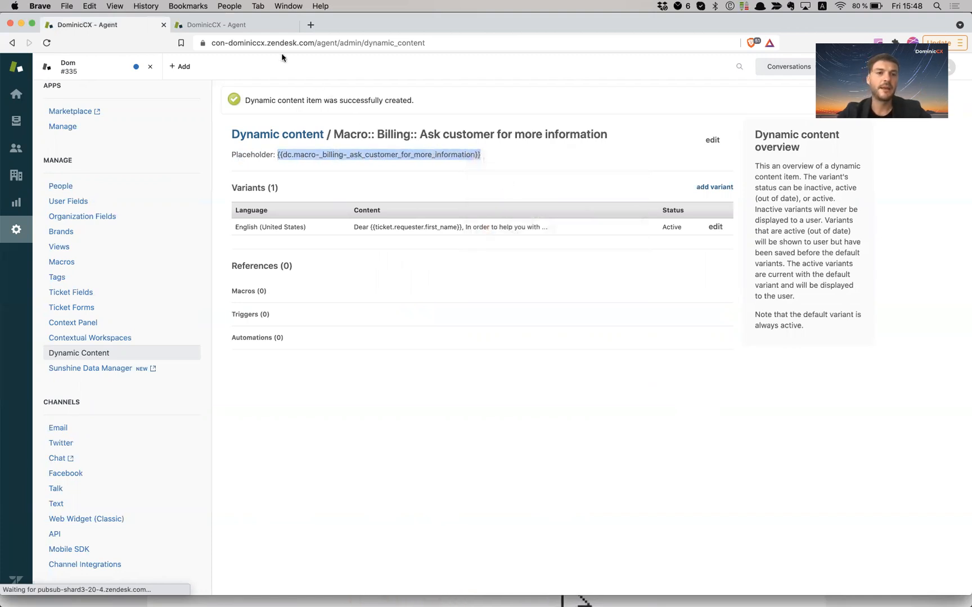
- Replace the Billing macro's comment text with the placeholder {{dc.macro-_billing-_ask_customer_for_more_information}} and save the macro
{"action": "left_click", "coordinate": [251, 27]}
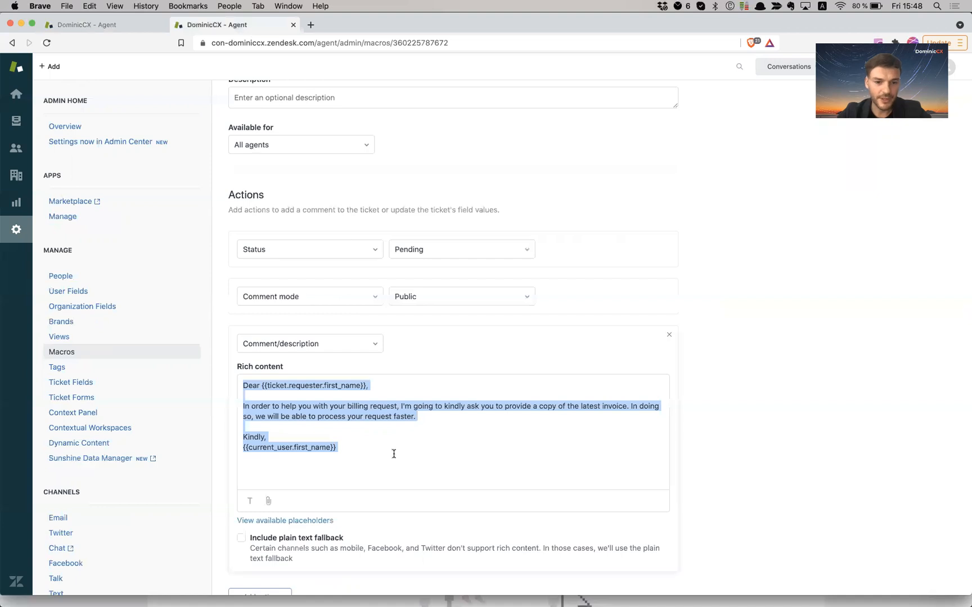
{"action": "left_click", "coordinate": [364, 458]}
{"action": "key", "text": "super+a"}
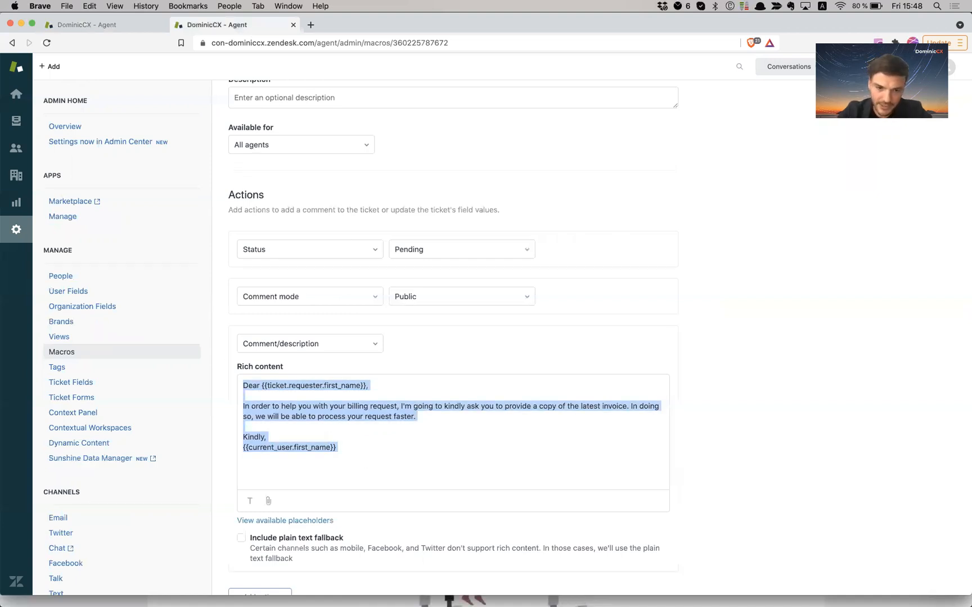
{"action": "key", "text": "BackSpace"}
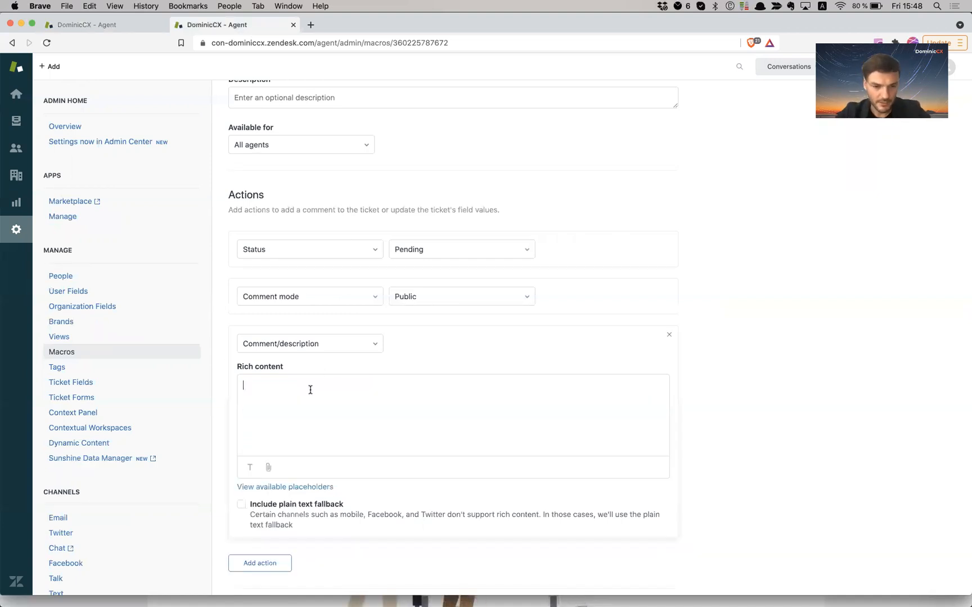
{"action": "right_click", "coordinate": [310, 390]}
{"action": "left_click", "coordinate": [347, 459]}
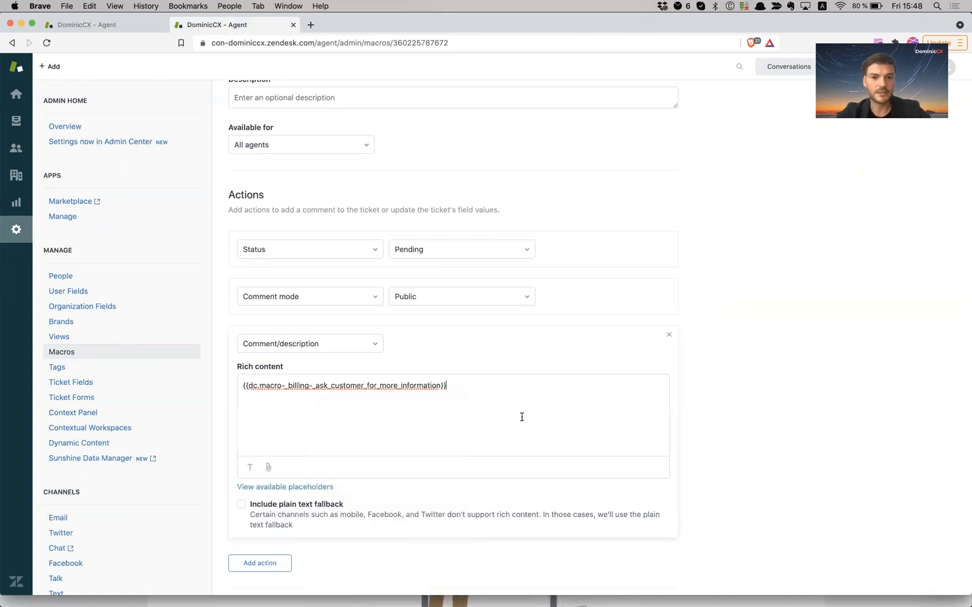
{"action": "scroll", "coordinate": [783, 403], "scroll_direction": "down", "scroll_amount": 2}
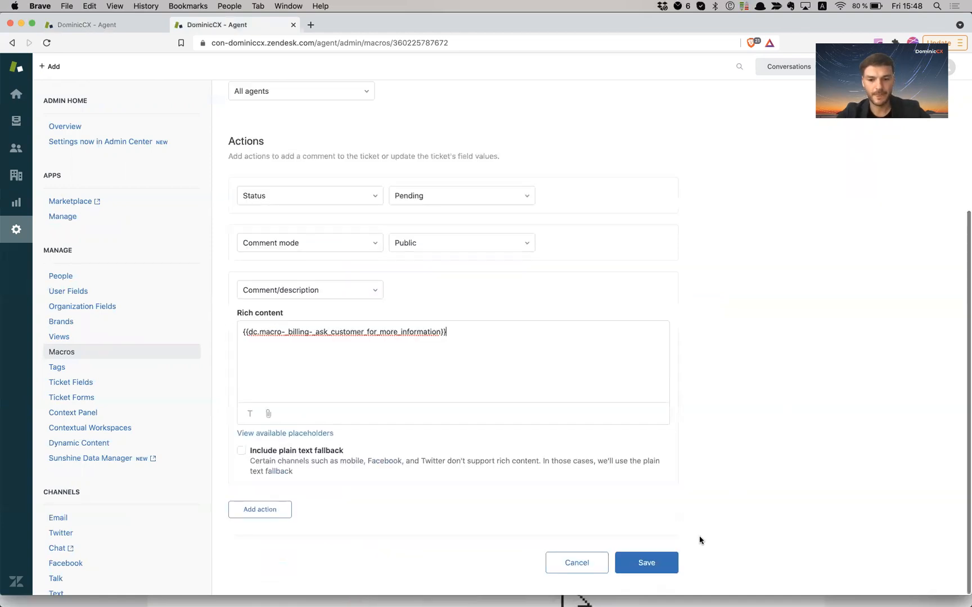
{"action": "left_click", "coordinate": [664, 562]}
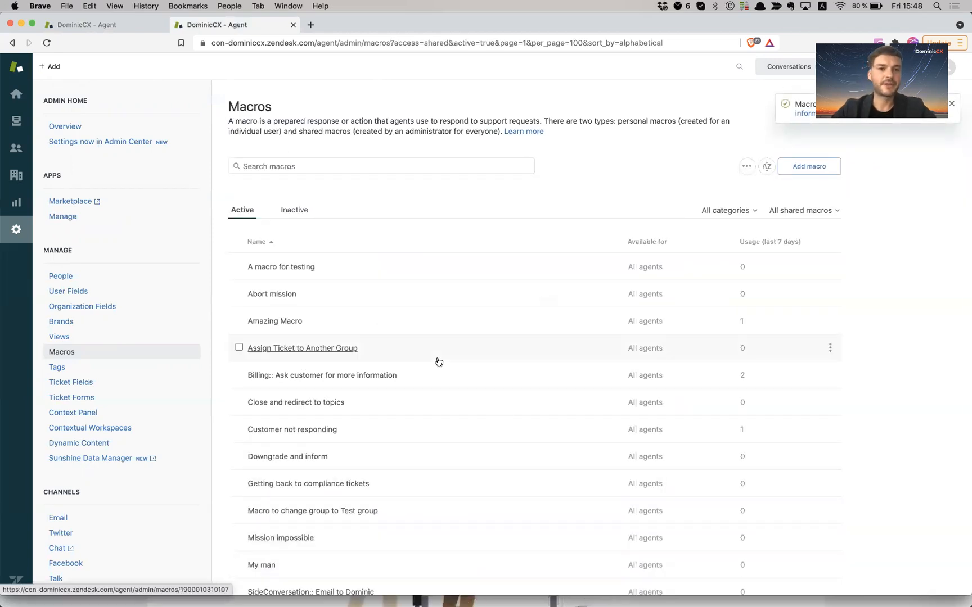
- Return to the overview of the dynamic content item "Macro:: Billing:: Ask customer for more information"
{"action": "left_click", "coordinate": [99, 24]}
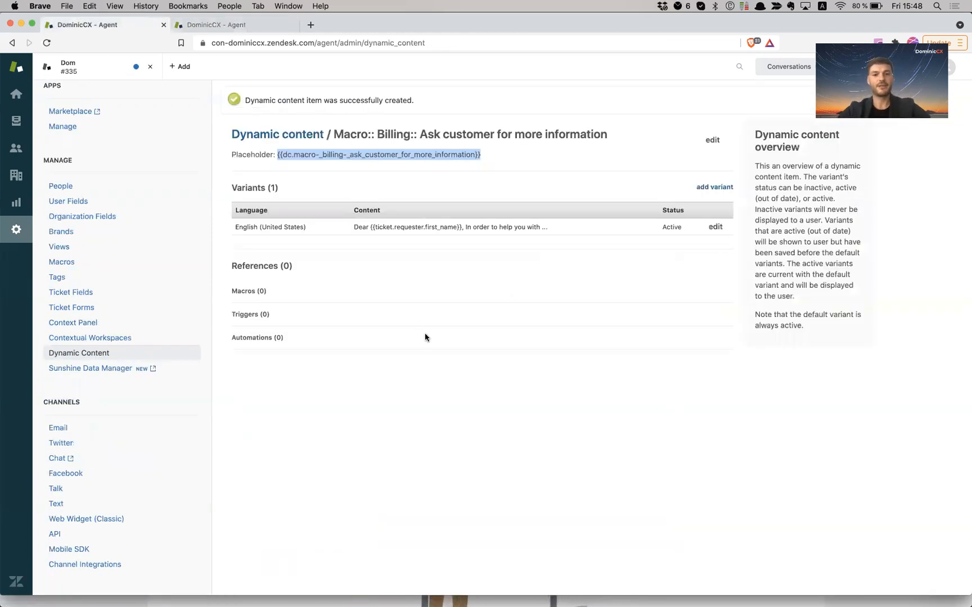
{"action": "left_click", "coordinate": [424, 417]}
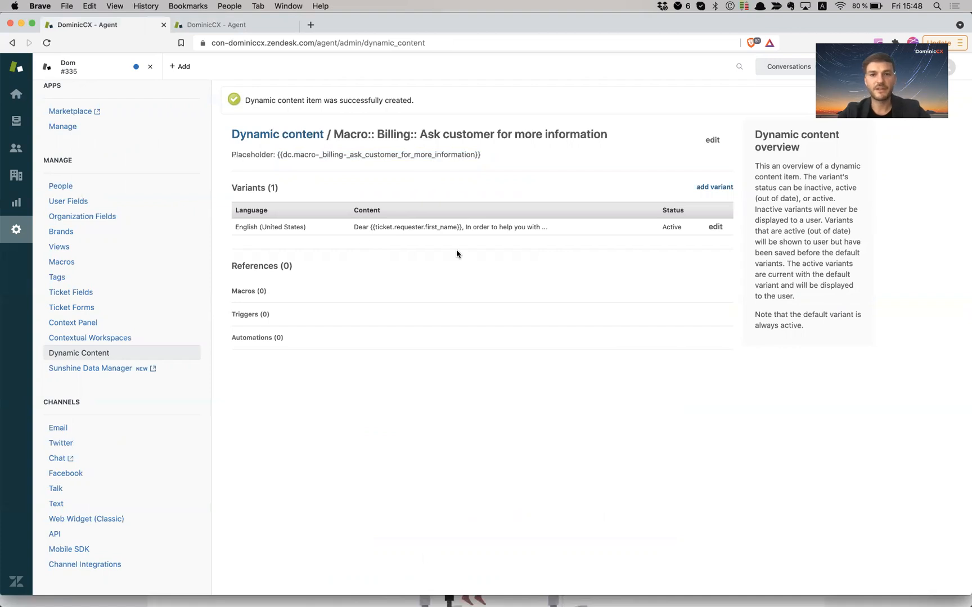
- Open Google Translate (translate.google.com) in a new browser tab
{"action": "left_click_drag", "start_coordinate": [359, 227], "coordinate": [533, 227]}
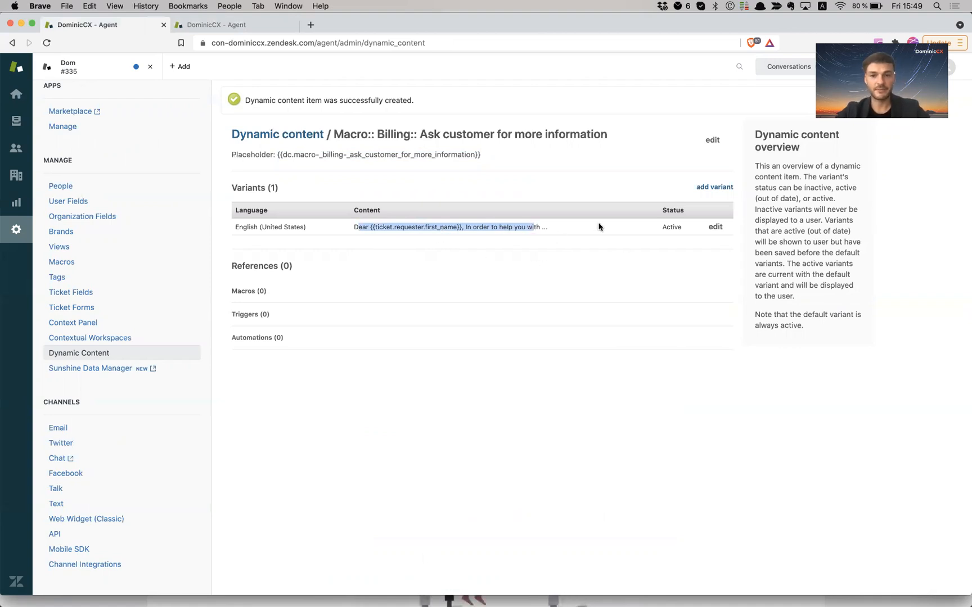
{"action": "left_click", "coordinate": [384, 223]}
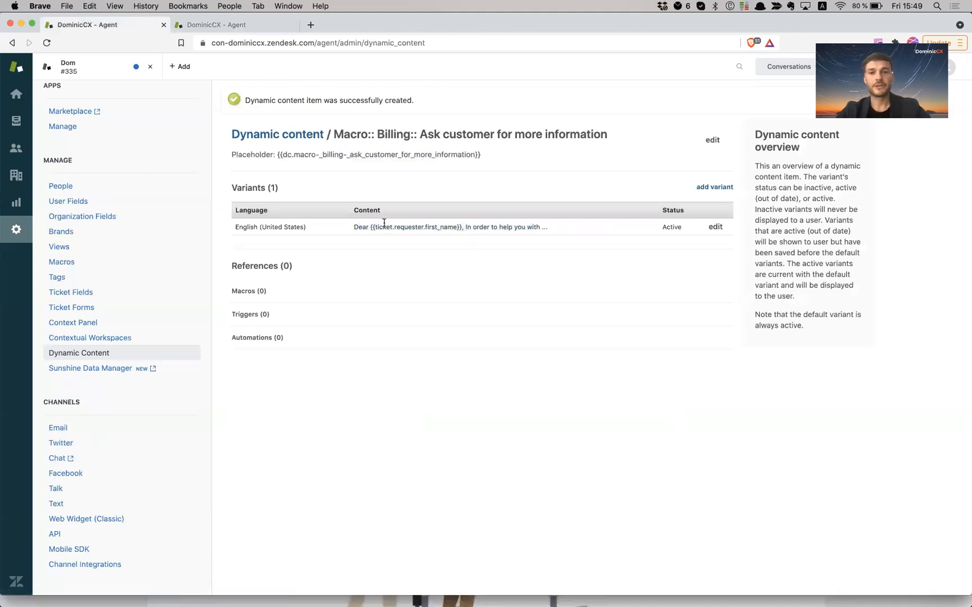
{"action": "left_click", "coordinate": [311, 25]}
{"action": "type", "text": "tran"}
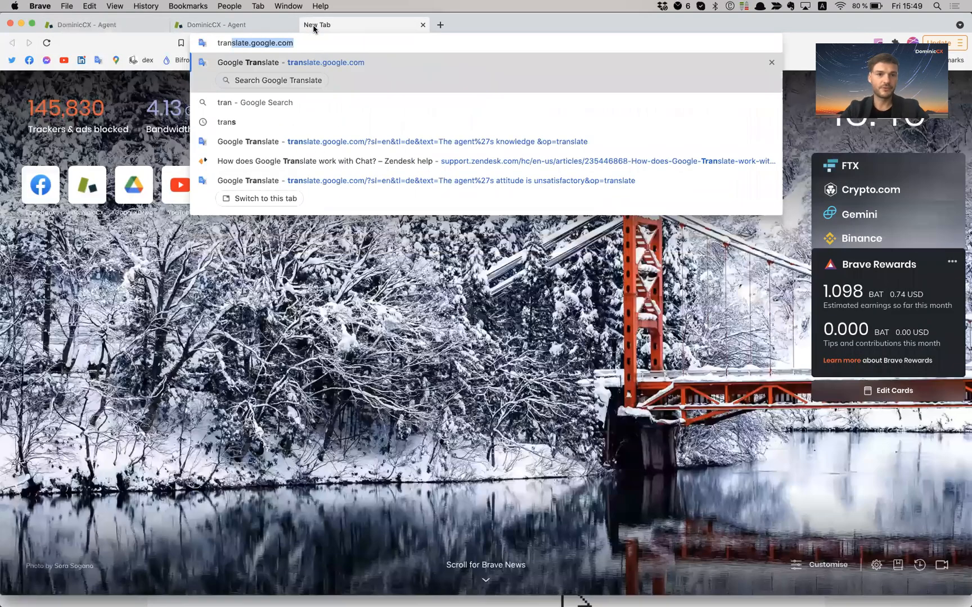
{"action": "key", "text": "Return"}
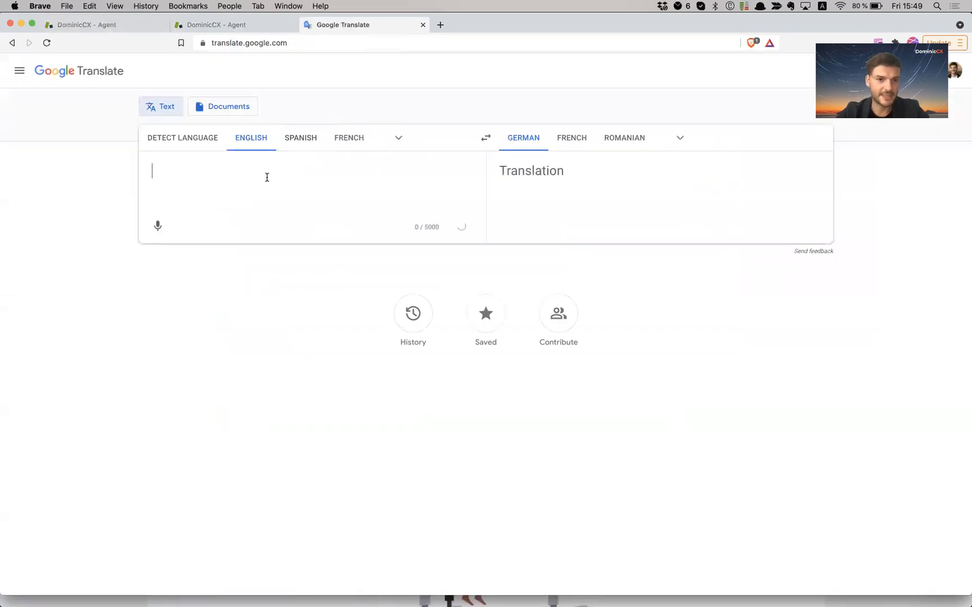
{"action": "key", "text": "super+v"}
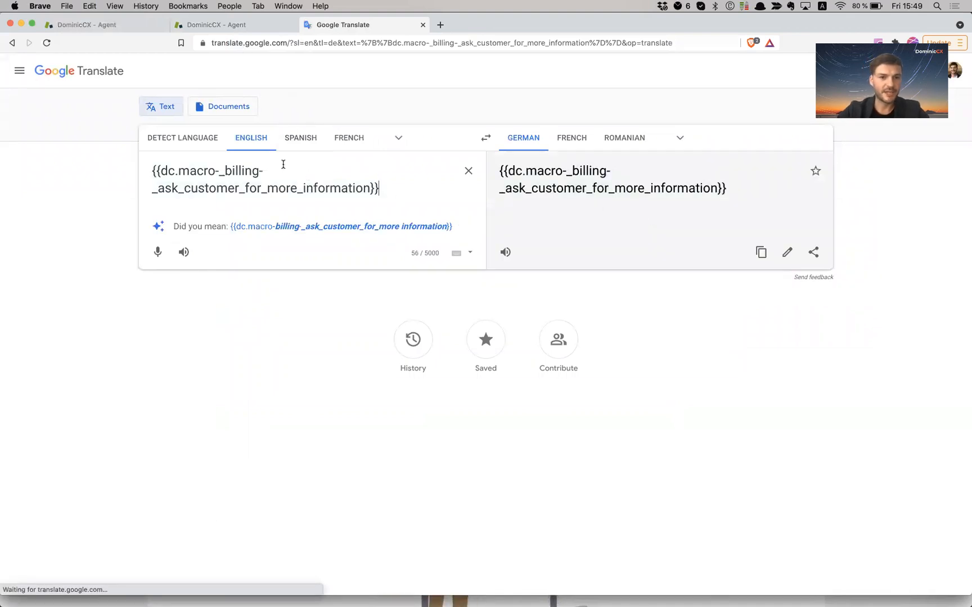
{"action": "key", "text": "super+a"}
{"action": "key", "text": "BackSpace"}
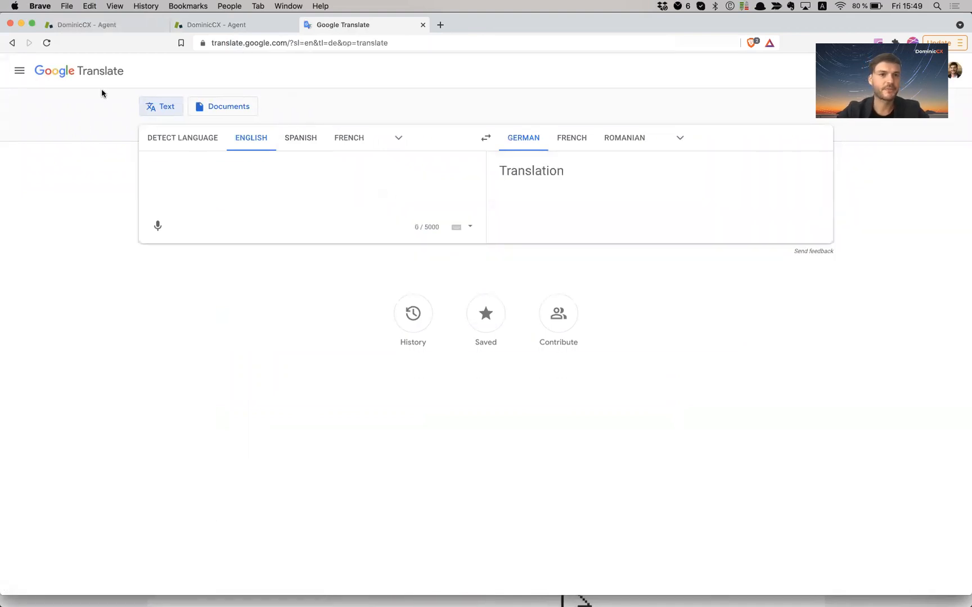
- Switch back to Zendesk and copy the full content of the dynamic content item's English (United States) variant
{"action": "left_click", "coordinate": [242, 26]}
{"action": "left_click", "coordinate": [148, 25]}
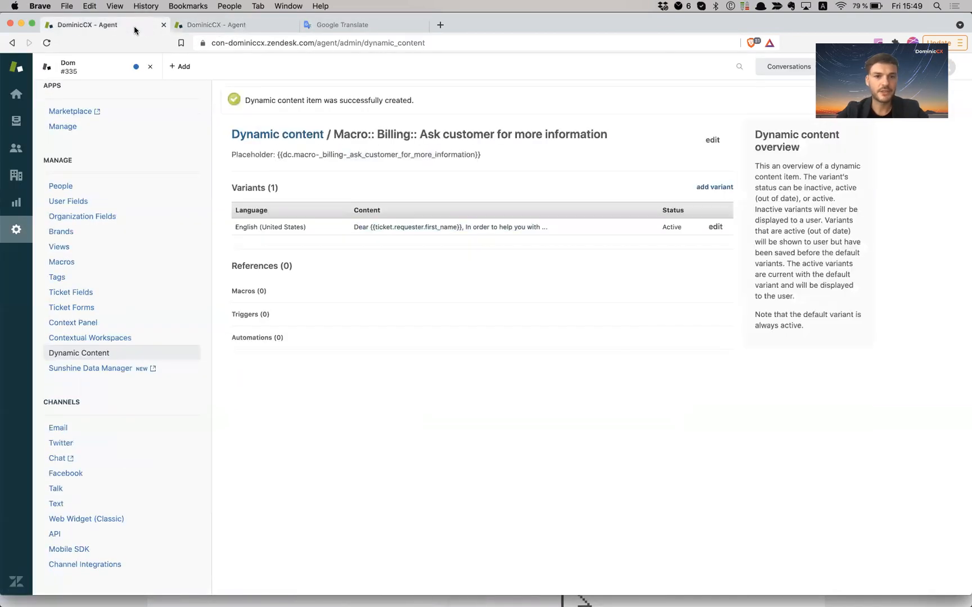
{"action": "left_click", "coordinate": [715, 227]}
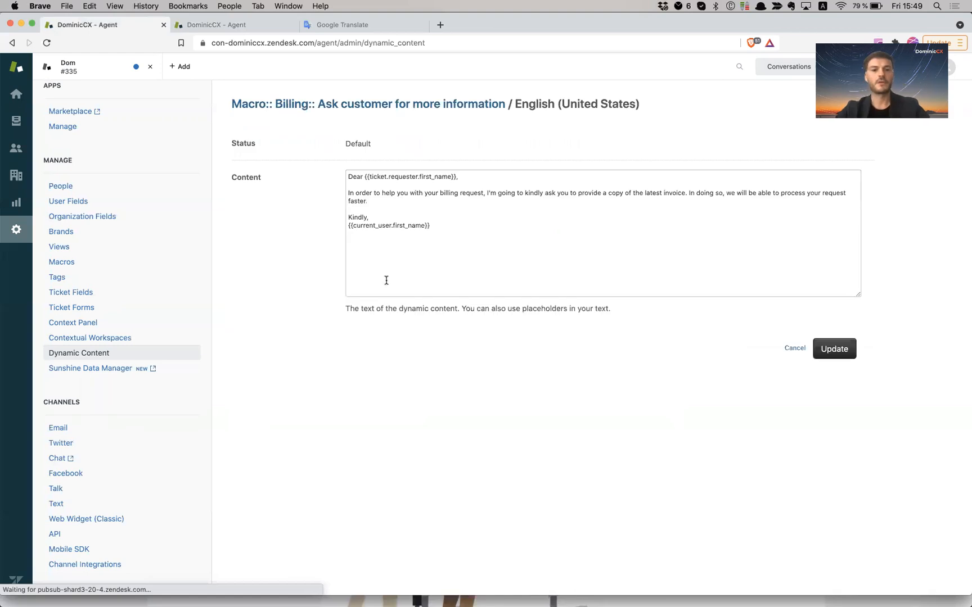
{"action": "left_click", "coordinate": [409, 231]}
{"action": "key", "text": "super+a"}
{"action": "key", "text": "super+c"}
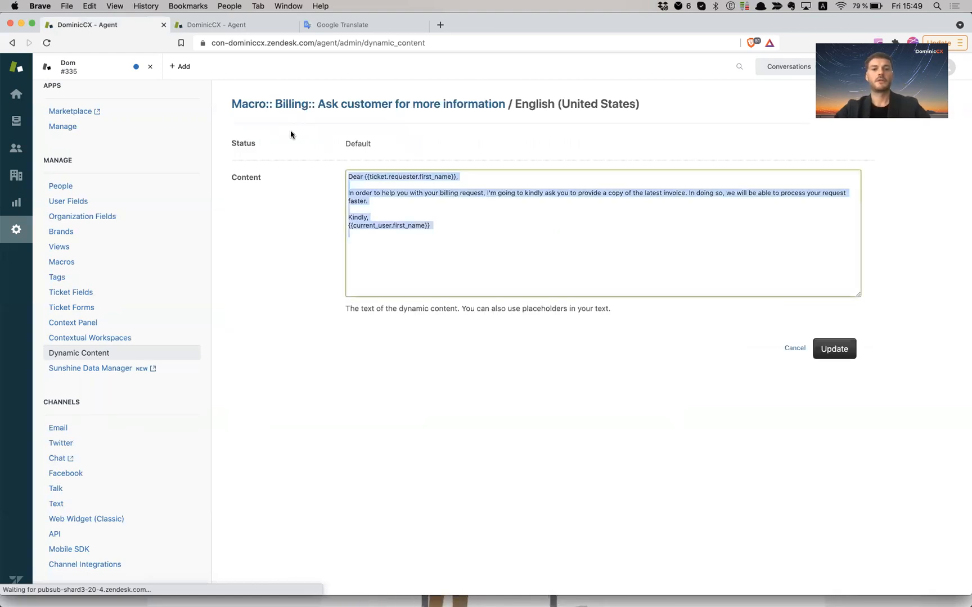
- Translate the copied macro text from English to German in Google Translate and copy the German translation
{"action": "left_click", "coordinate": [353, 31]}
{"action": "key", "text": "super+v"}
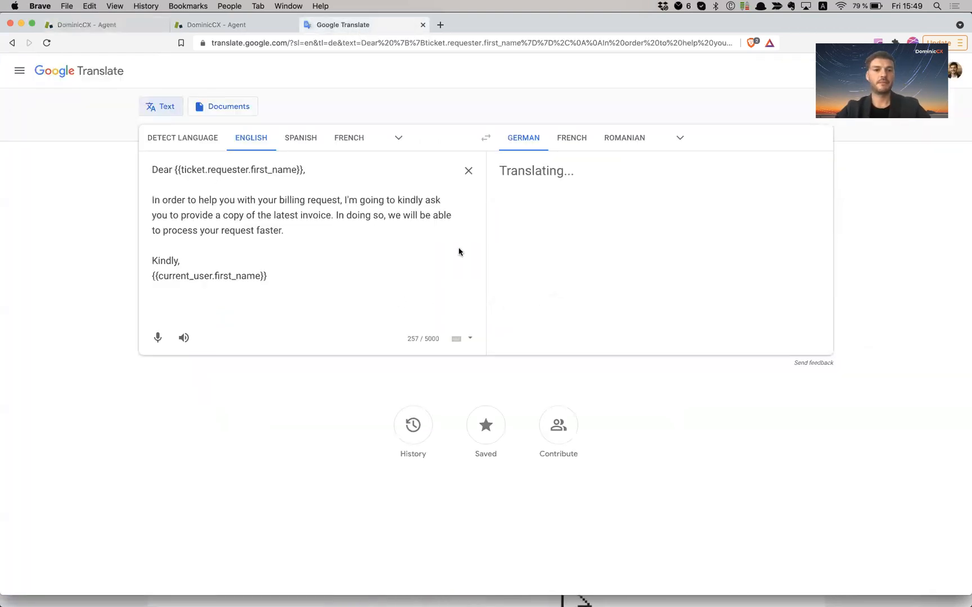
{"action": "left_click_drag", "start_coordinate": [617, 276], "coordinate": [496, 173]}
{"action": "key", "text": "super+c"}
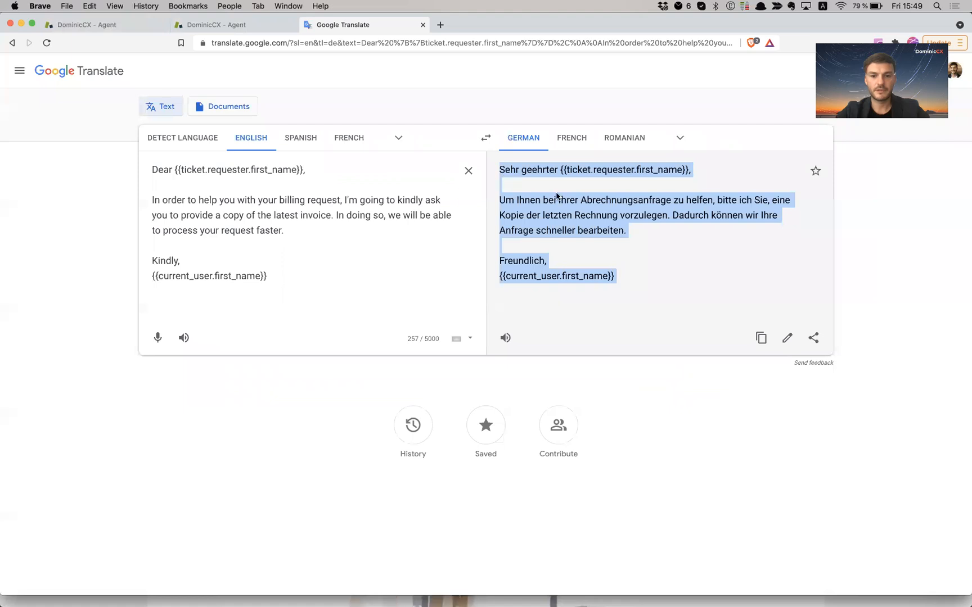
- Leave the English variant unedited in Zendesk and create an active German variant containing the copied German translation
{"action": "left_click", "coordinate": [229, 29]}
{"action": "left_click", "coordinate": [124, 22]}
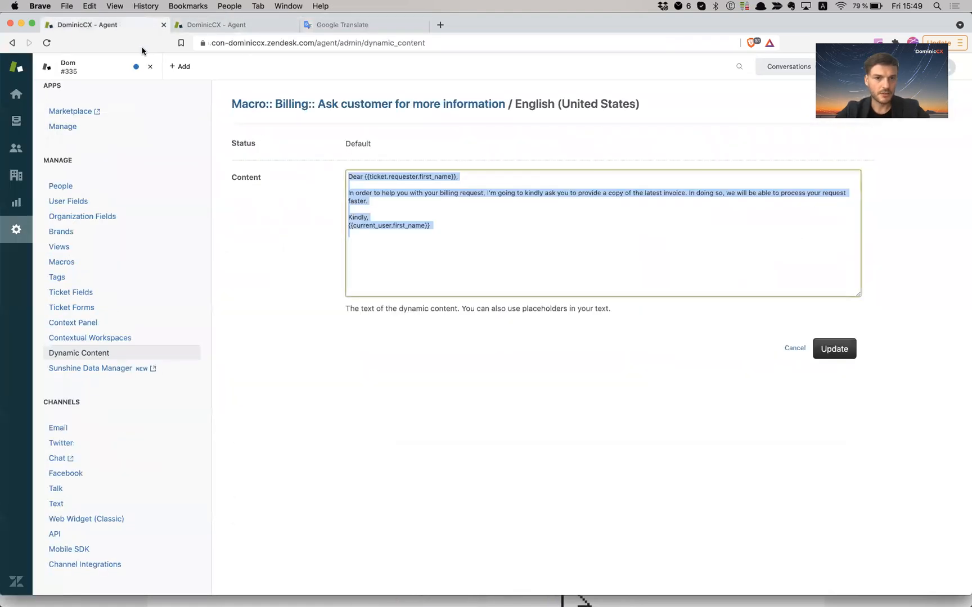
{"action": "left_click", "coordinate": [795, 348]}
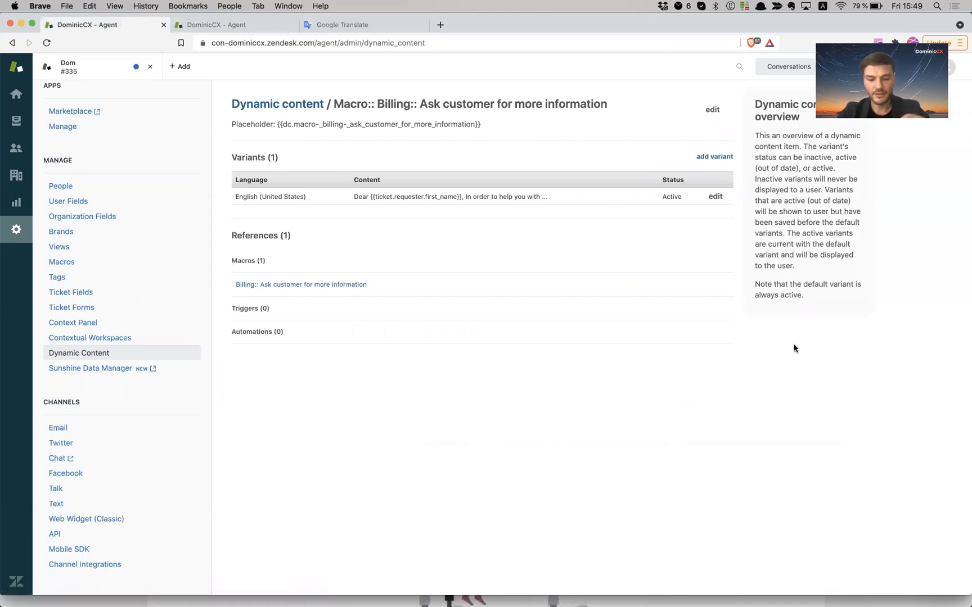
{"action": "left_click", "coordinate": [718, 157]}
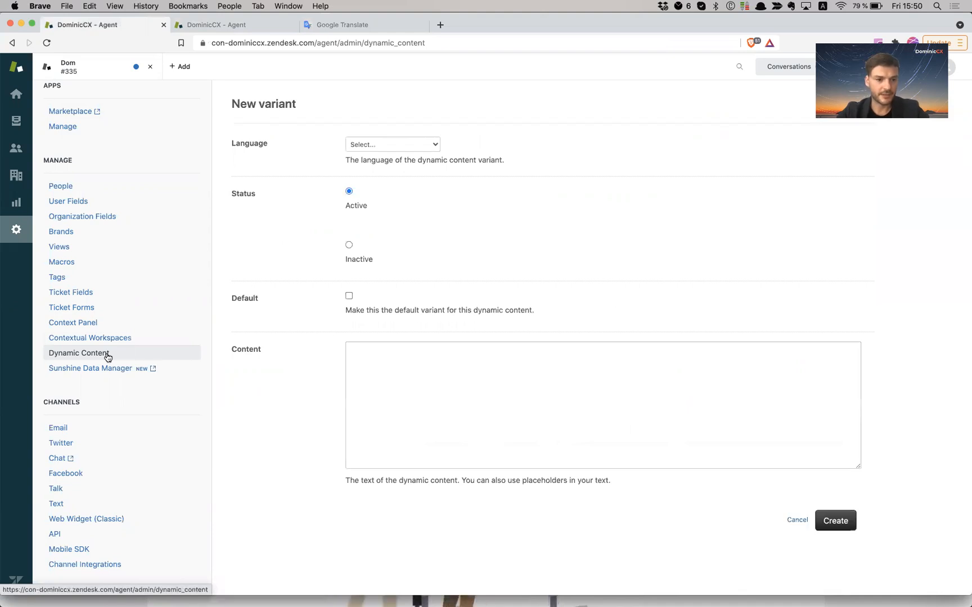
{"action": "left_click", "coordinate": [408, 147]}
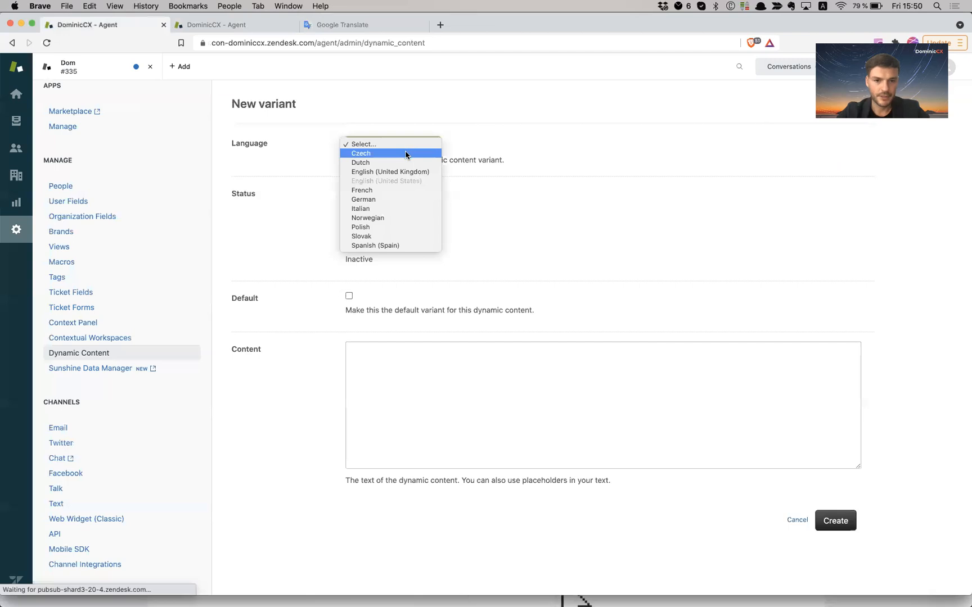
{"action": "left_click", "coordinate": [408, 200]}
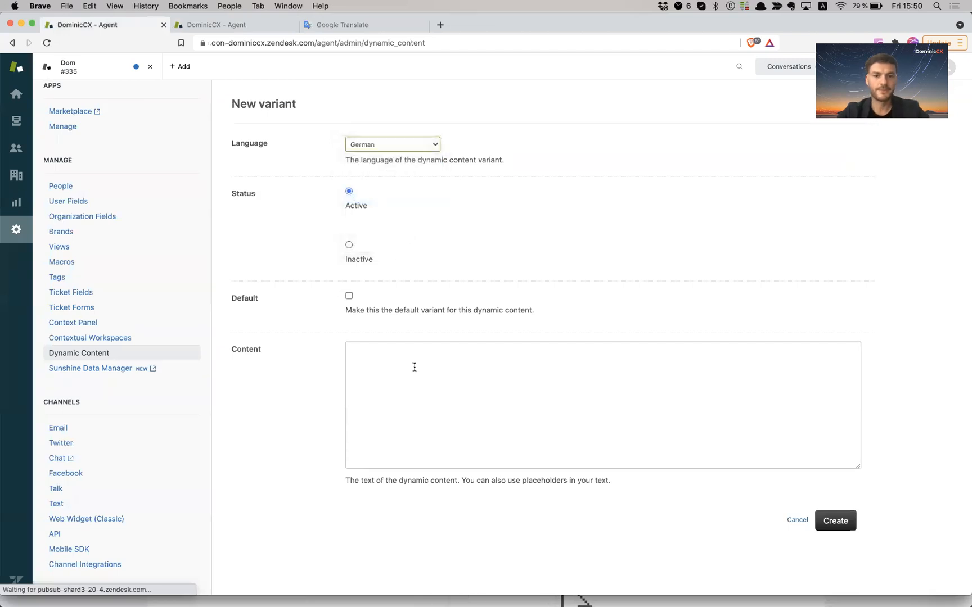
{"action": "left_click", "coordinate": [415, 393]}
{"action": "key", "text": "super+v"}
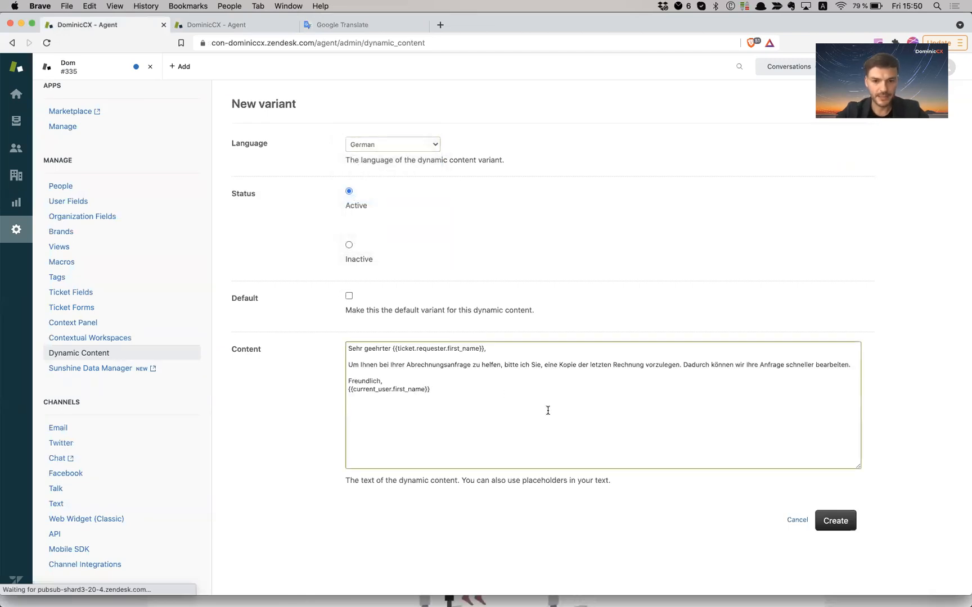
{"action": "left_click", "coordinate": [836, 523]}
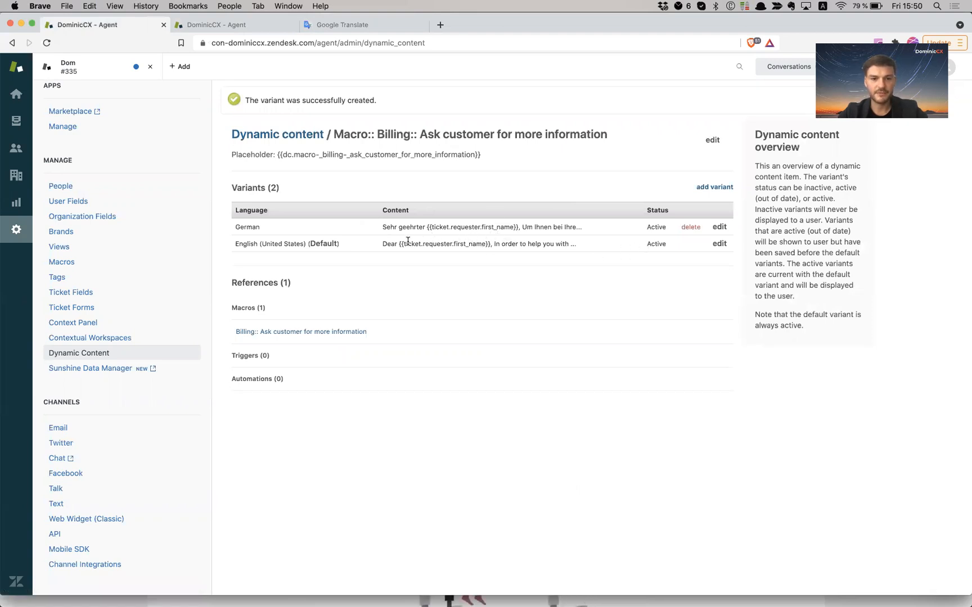
- Open the first Oct 10 conversation in the My Tickets view of the other Zendesk tab and check the requester's language
{"action": "mouse_move", "coordinate": [322, 244]}
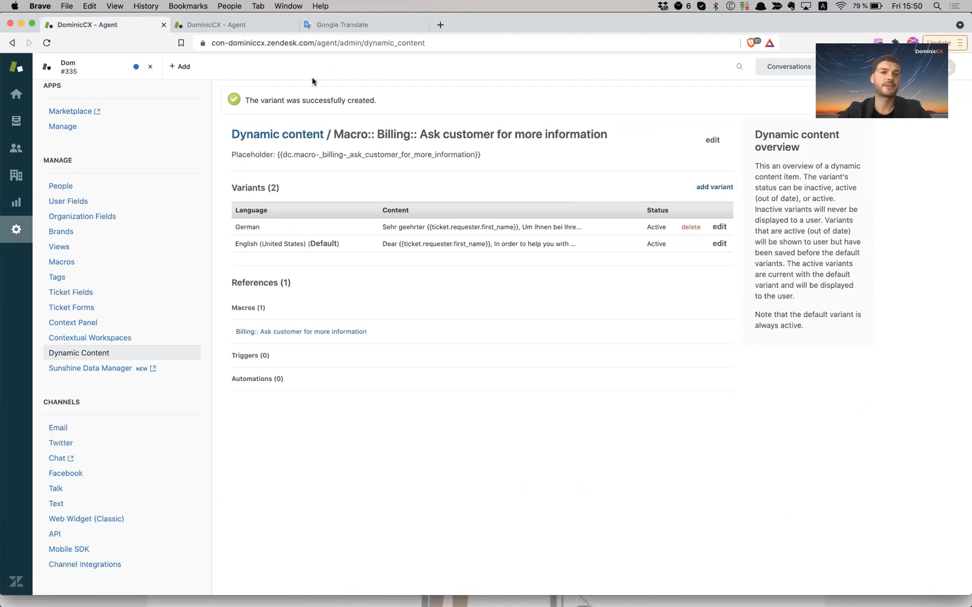
{"action": "left_click", "coordinate": [229, 26]}
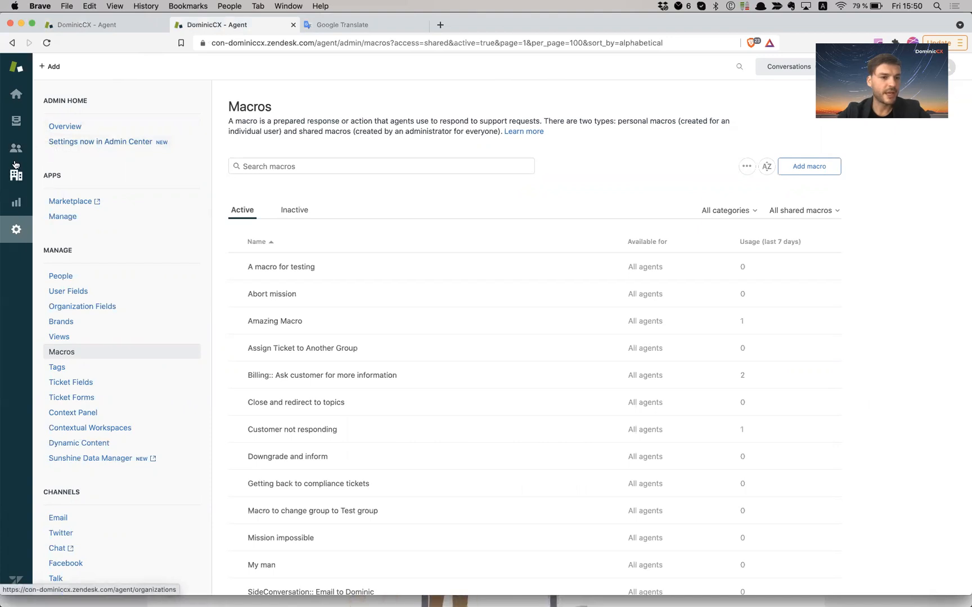
{"action": "left_click", "coordinate": [17, 123]}
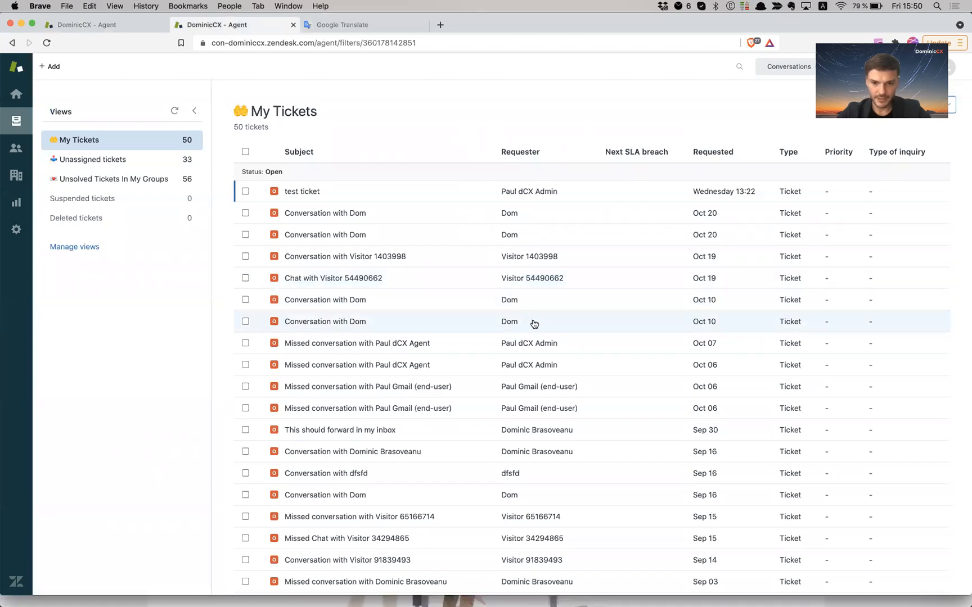
{"action": "left_click", "coordinate": [554, 304]}
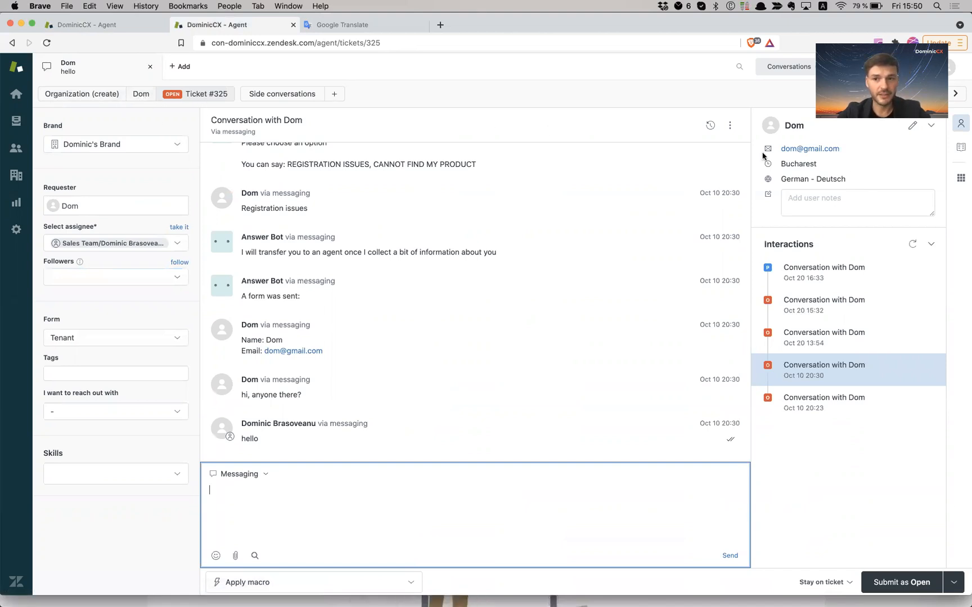
{"action": "left_click", "coordinate": [827, 178]}
{"action": "left_click_drag", "start_coordinate": [859, 180], "coordinate": [779, 179]}
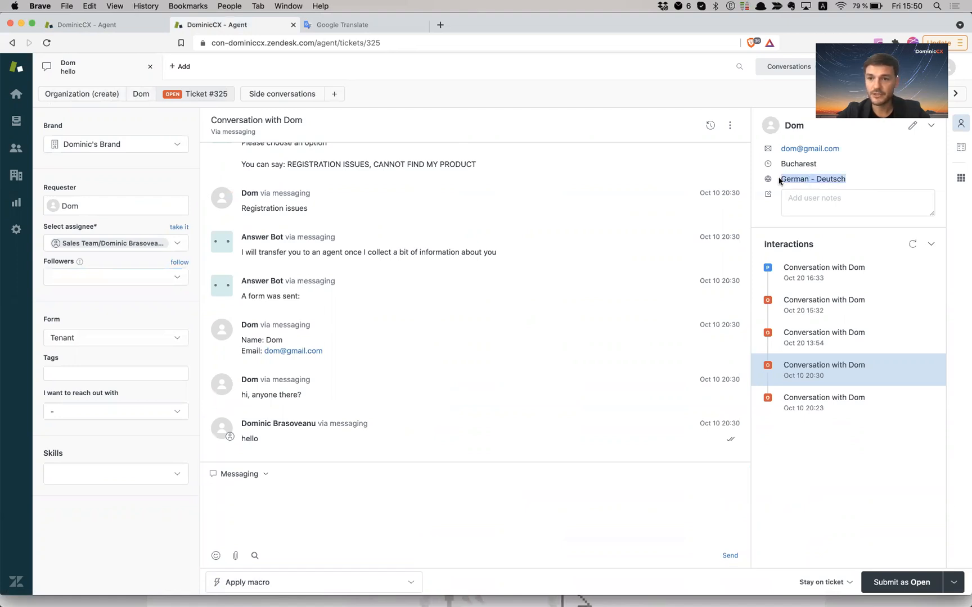
{"action": "left_click", "coordinate": [799, 177]}
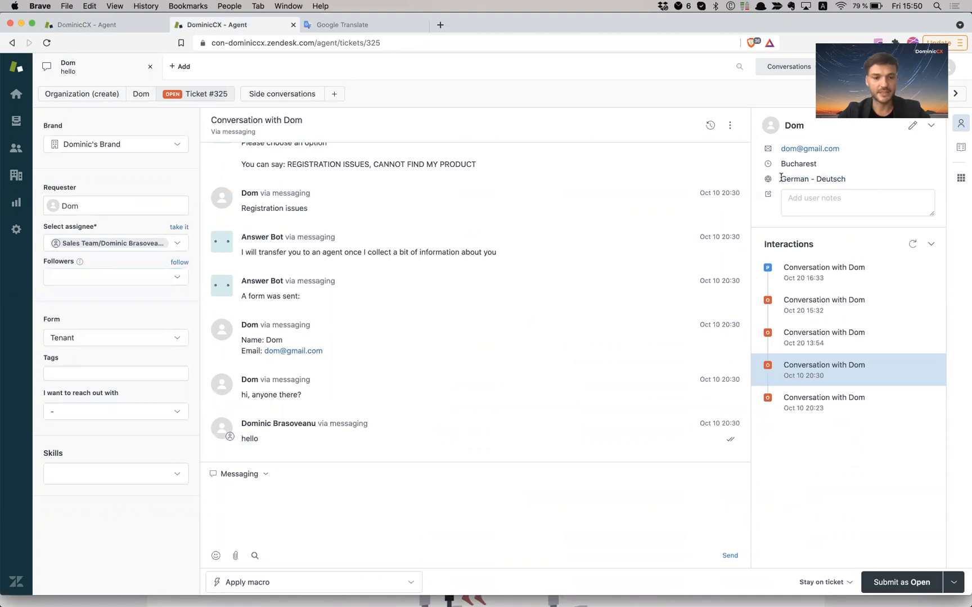
- Apply the Billing macro "Ask customer for more information" to the messaging reply and review the inserted text
{"action": "left_click", "coordinate": [312, 487]}
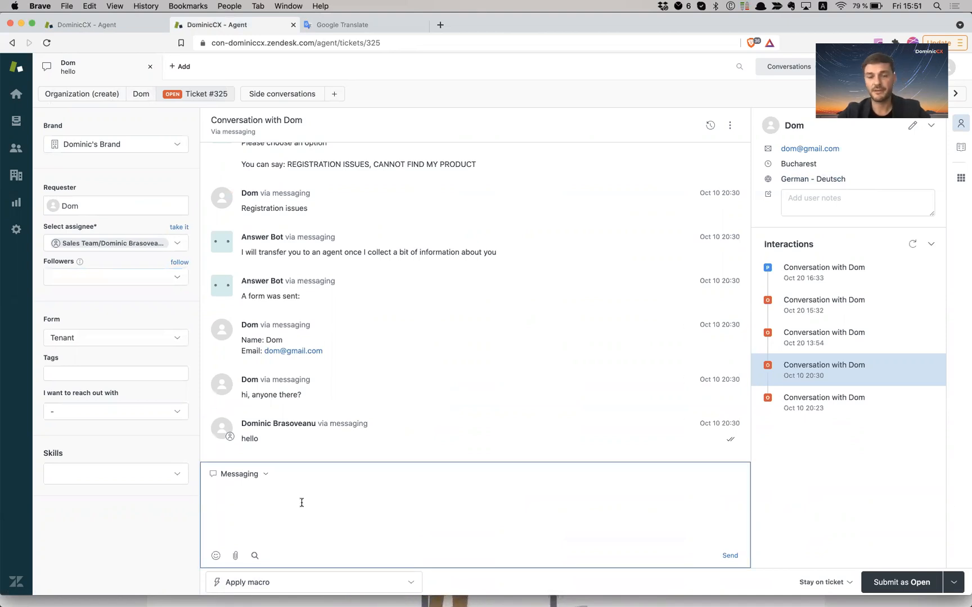
{"action": "left_click", "coordinate": [276, 581]}
{"action": "scroll", "coordinate": [321, 510], "scroll_direction": "down", "scroll_amount": 3}
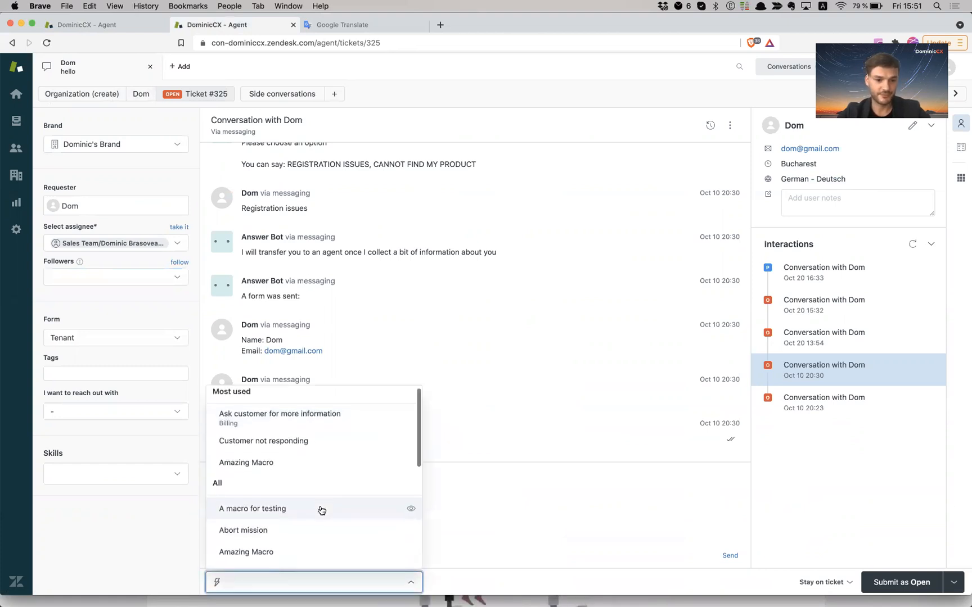
{"action": "left_click", "coordinate": [360, 488]}
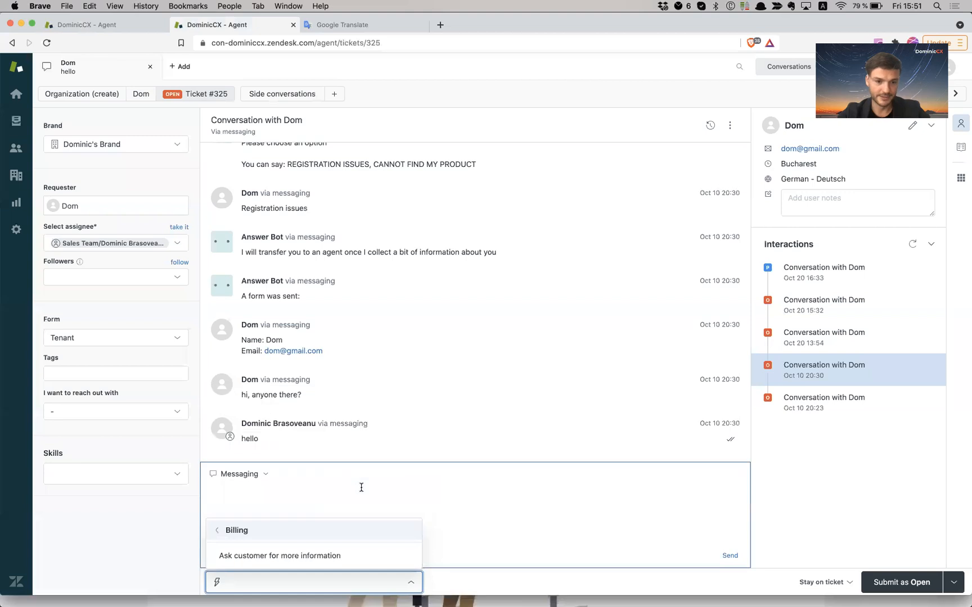
{"action": "left_click", "coordinate": [331, 556]}
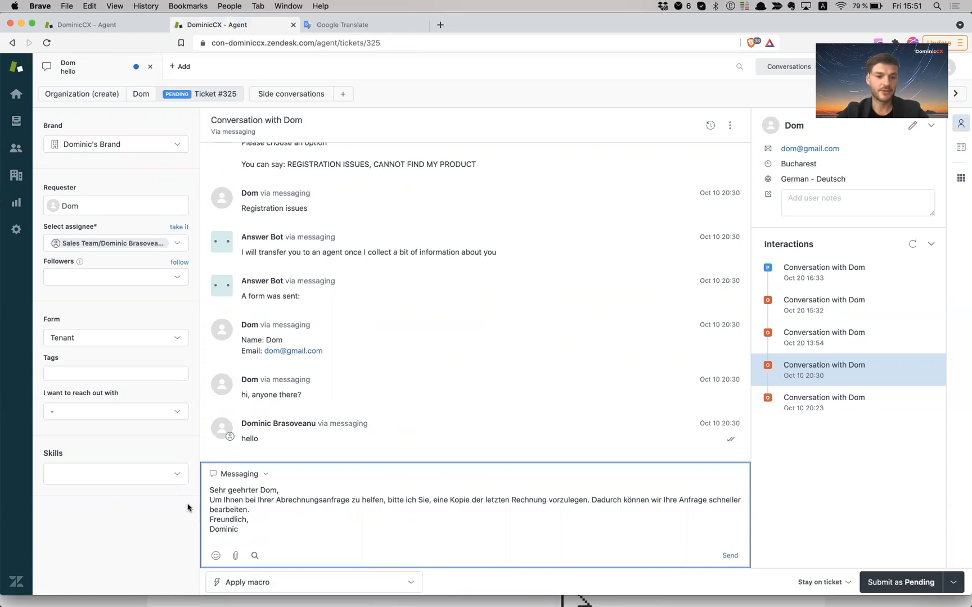
{"action": "left_click_drag", "start_coordinate": [250, 519], "coordinate": [170, 491]}
{"action": "left_click", "coordinate": [250, 530]}
{"action": "left_click_drag", "start_coordinate": [263, 529], "coordinate": [196, 463]}
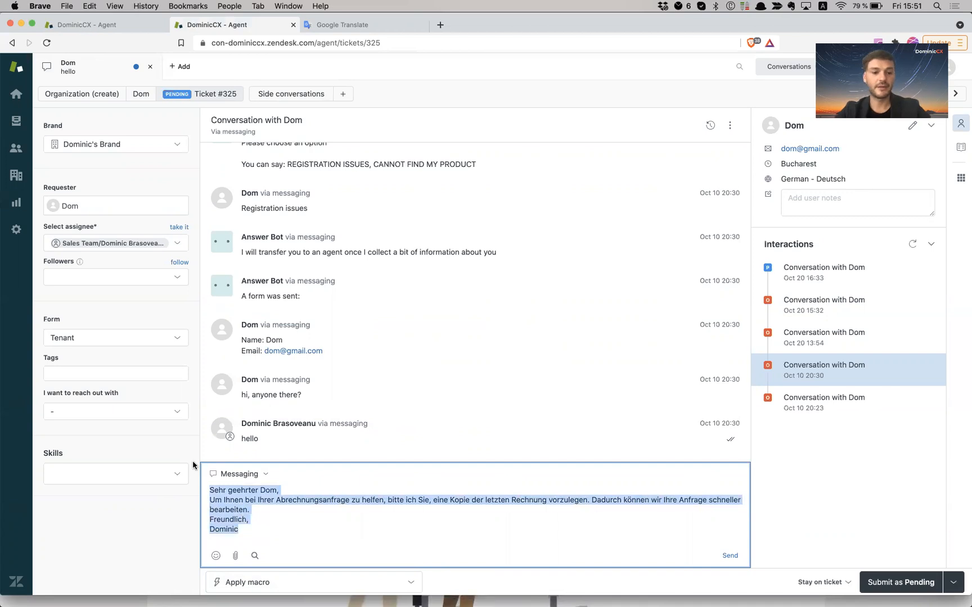
{"action": "left_click", "coordinate": [234, 500]}
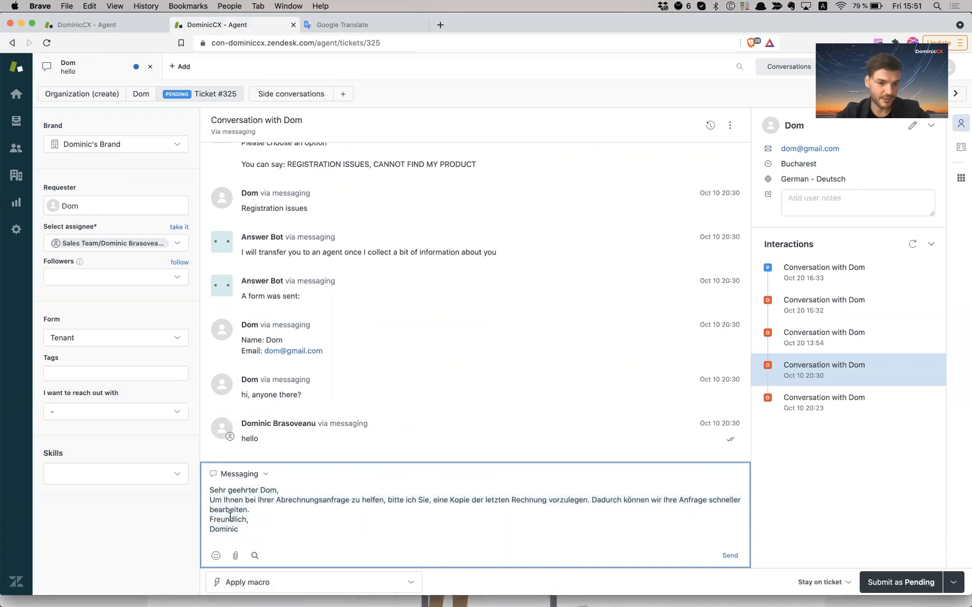
{"action": "left_click_drag", "start_coordinate": [242, 530], "coordinate": [195, 495]}
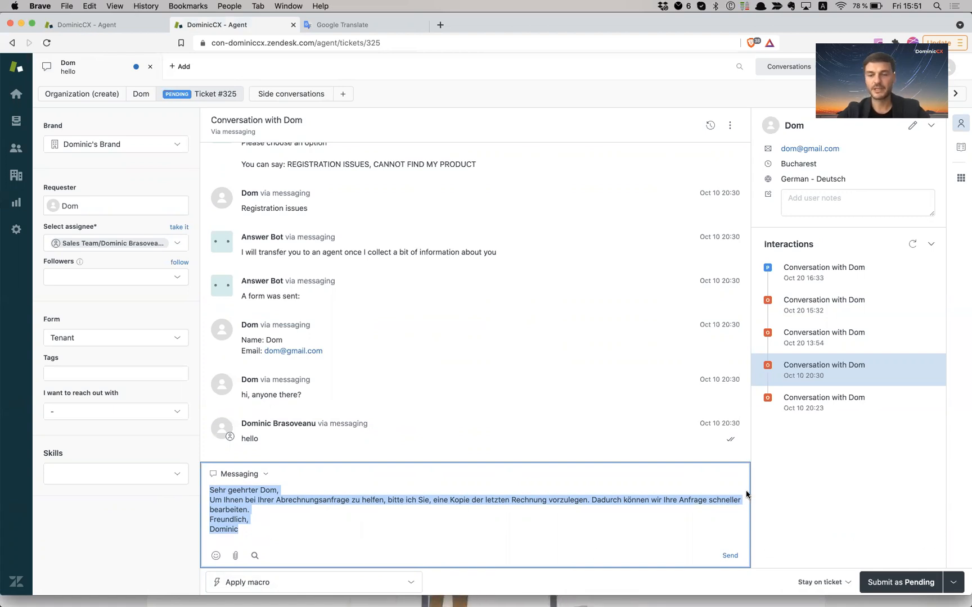
- Switch the ticket's reply channel to Email and look through the available macros without applying one
{"action": "left_click", "coordinate": [248, 474]}
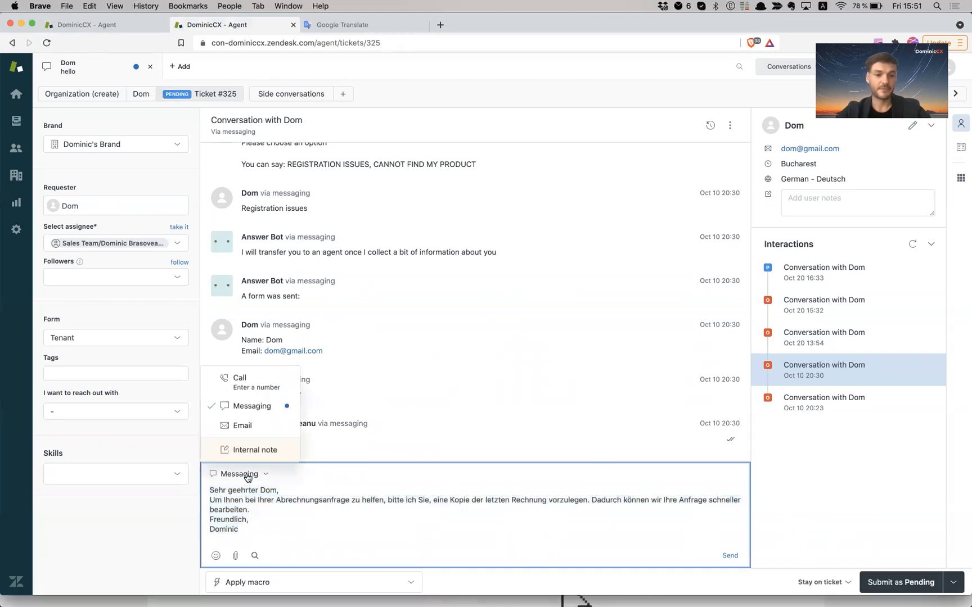
{"action": "left_click", "coordinate": [252, 427]}
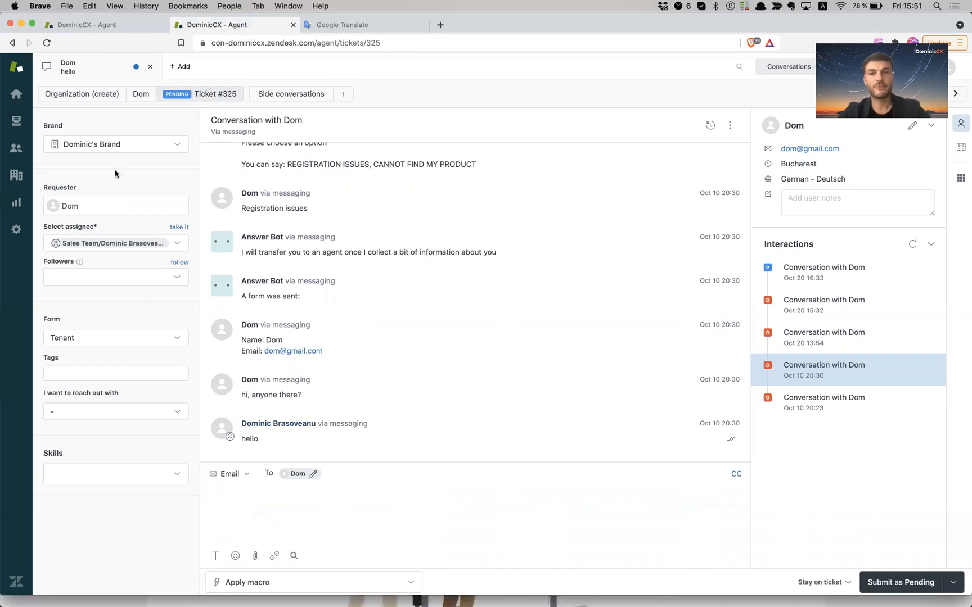
{"action": "left_click", "coordinate": [284, 579]}
{"action": "scroll", "coordinate": [311, 467], "scroll_direction": "down", "scroll_amount": 3}
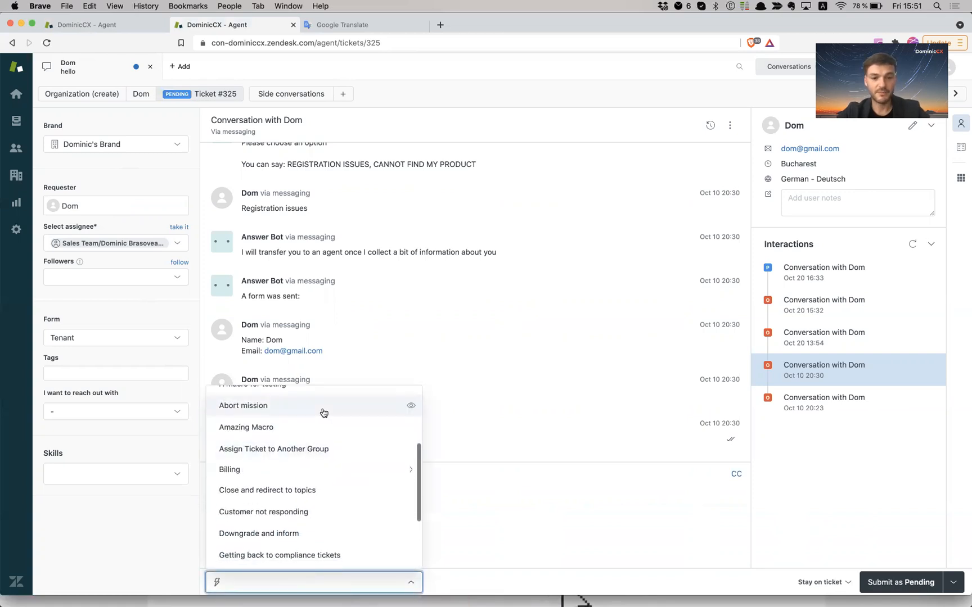
{"action": "mouse_move", "coordinate": [320, 500]}
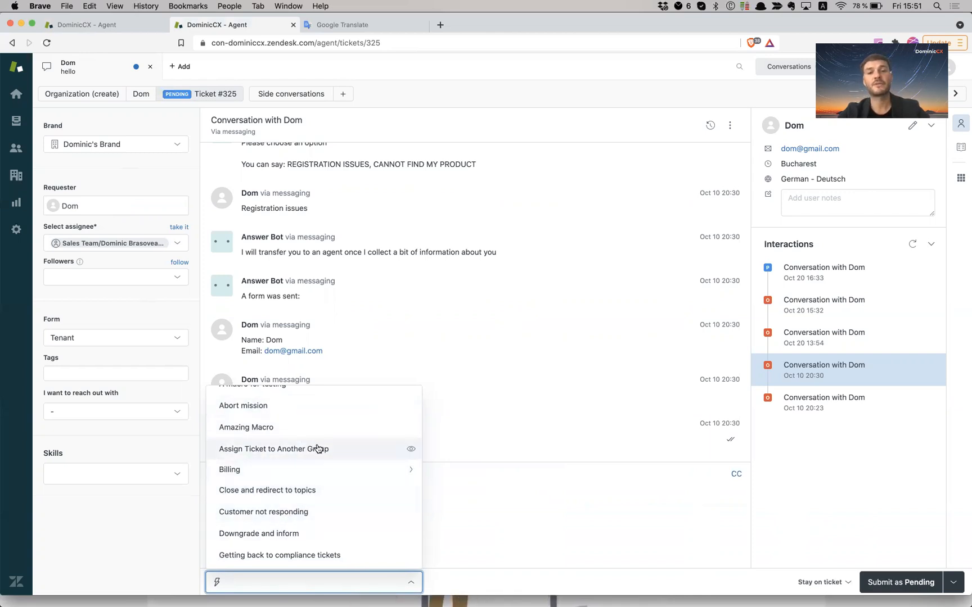
{"action": "mouse_move", "coordinate": [319, 450]}
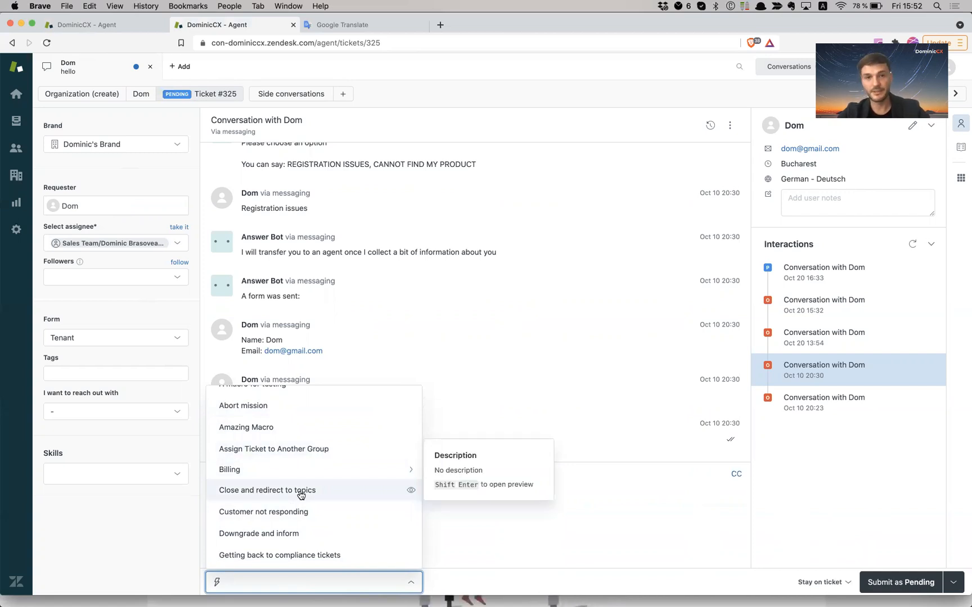
{"action": "mouse_move", "coordinate": [284, 519]}
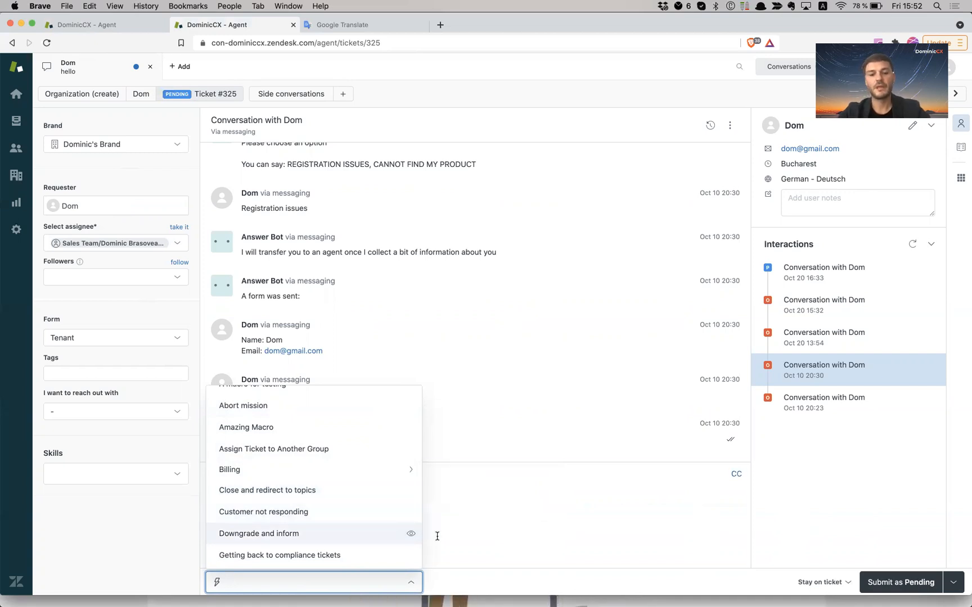
{"action": "left_click", "coordinate": [585, 495]}
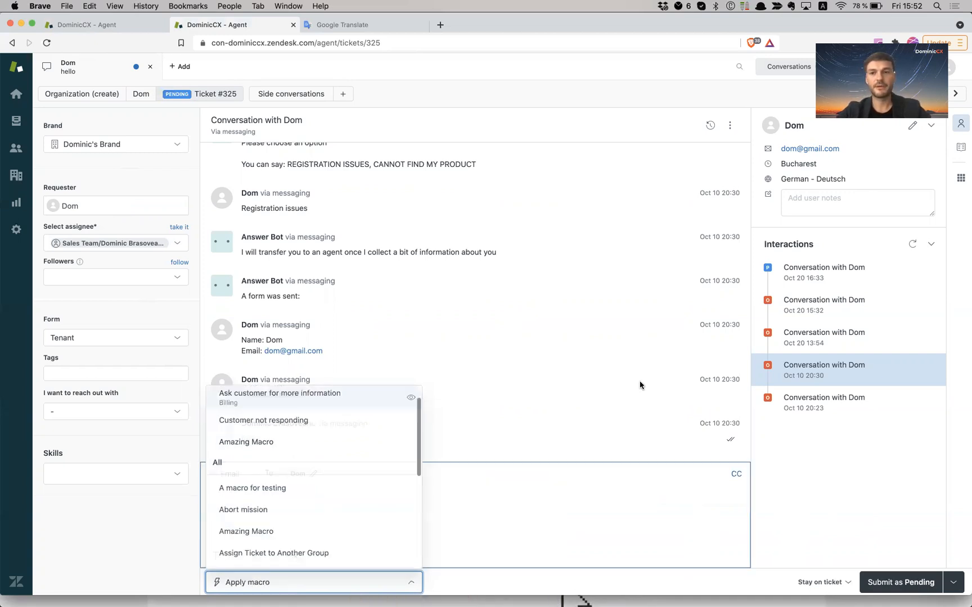